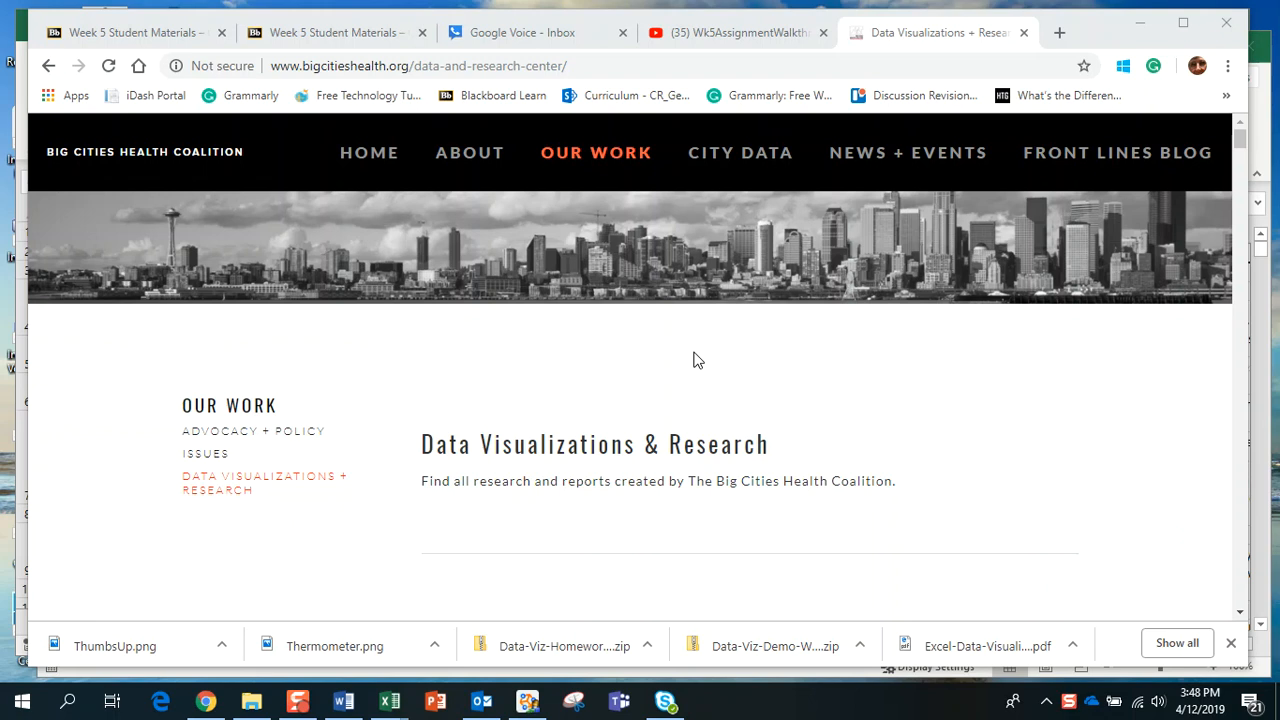
Look through the Data Visualizations & Research page, including its heart disease and cancer mortality charts
{"action": "scroll", "coordinate": [390, 475], "scroll_direction": "down", "scroll_amount": 1}
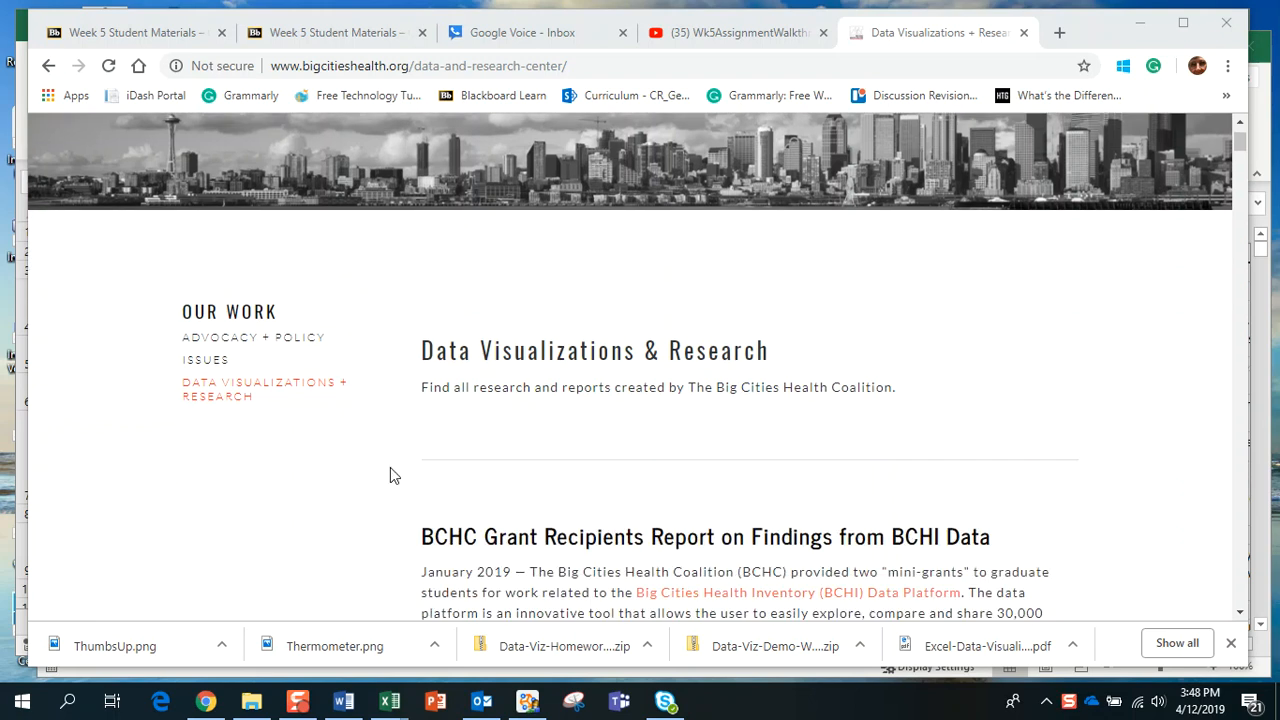
{"action": "scroll", "coordinate": [390, 475], "scroll_direction": "down", "scroll_amount": 2}
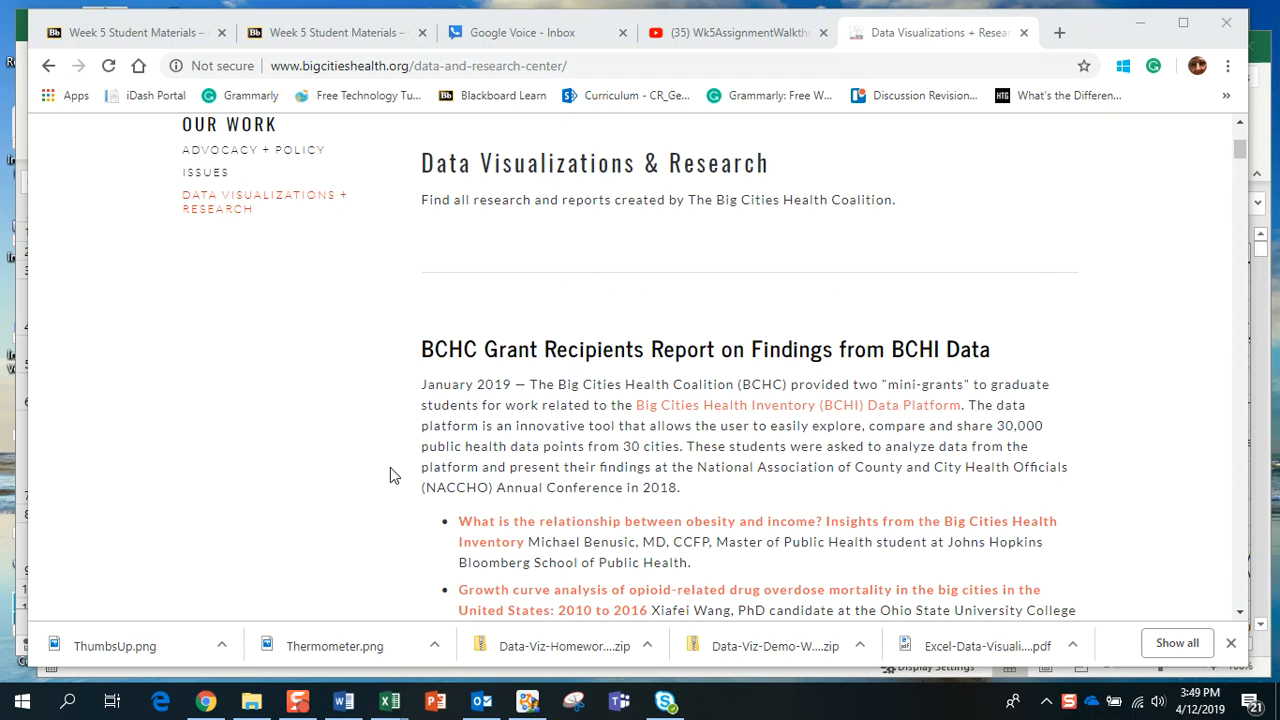
{"action": "scroll", "coordinate": [390, 467], "scroll_direction": "down", "scroll_amount": 8}
{"action": "scroll", "coordinate": [390, 467], "scroll_direction": "down", "scroll_amount": 4}
{"action": "scroll", "coordinate": [390, 475], "scroll_direction": "down", "scroll_amount": 5}
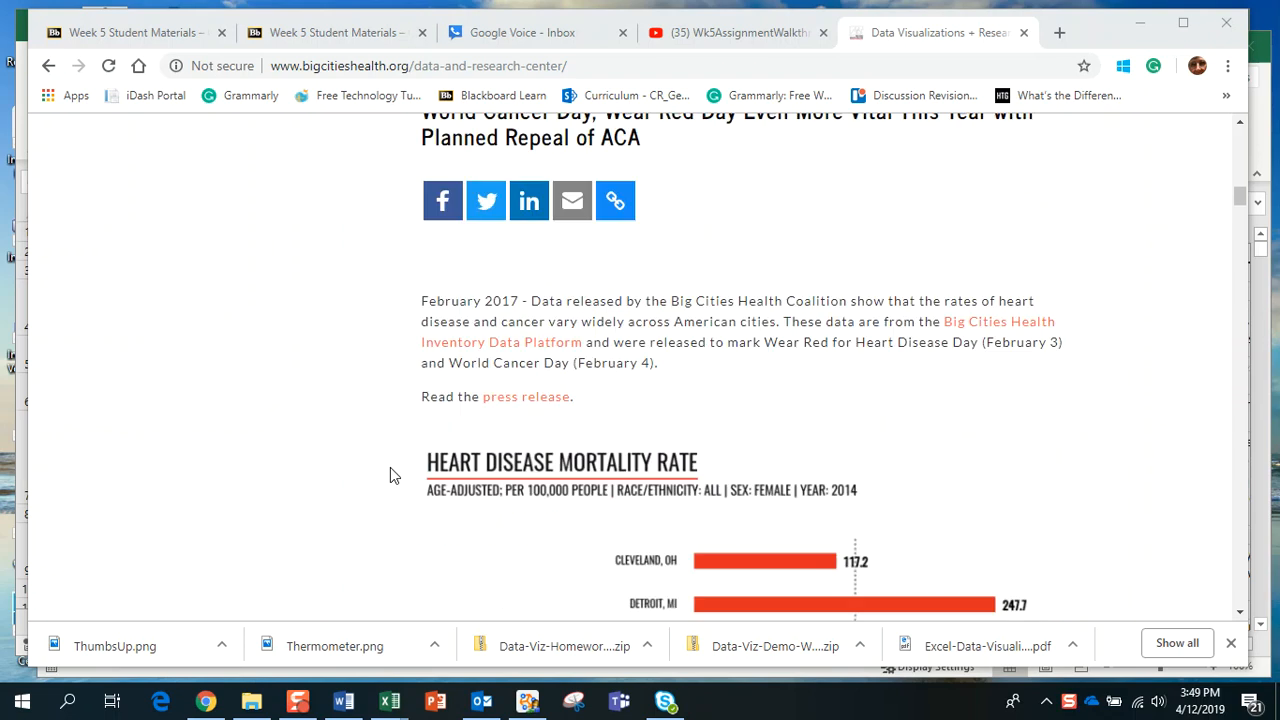
{"action": "scroll", "coordinate": [391, 468], "scroll_direction": "down", "scroll_amount": 4}
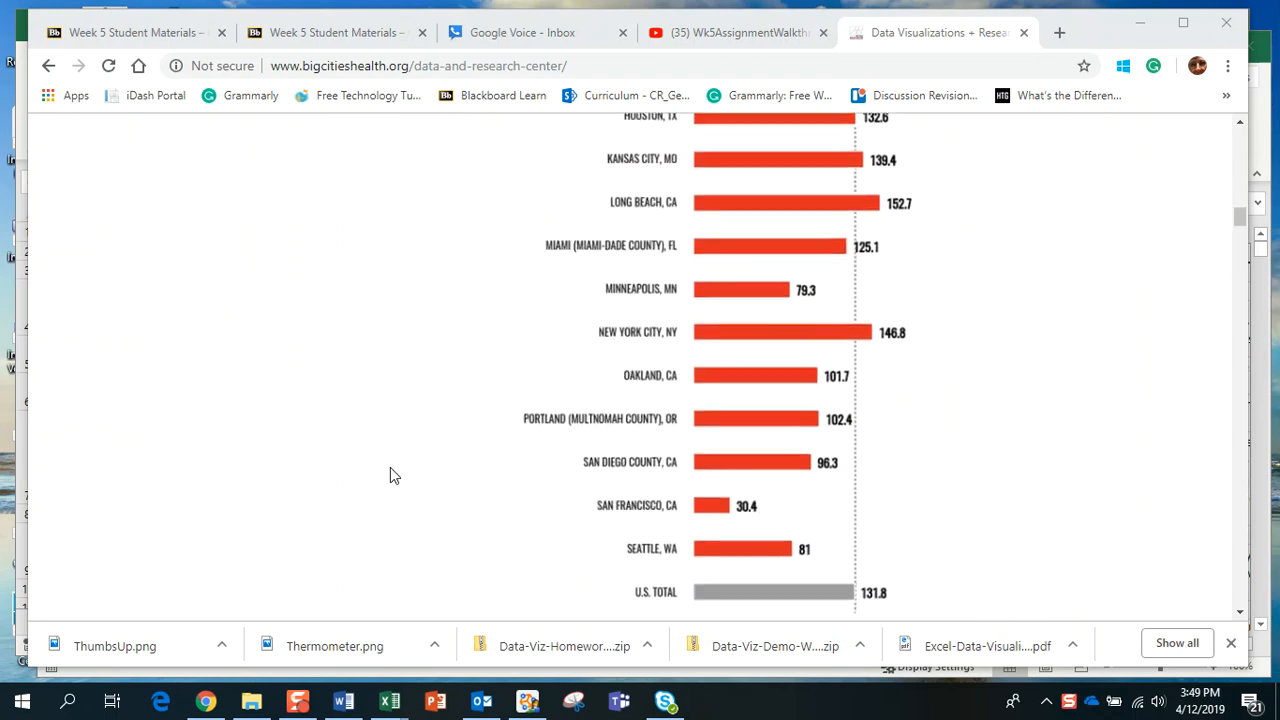
{"action": "scroll", "coordinate": [390, 475], "scroll_direction": "down", "scroll_amount": 10}
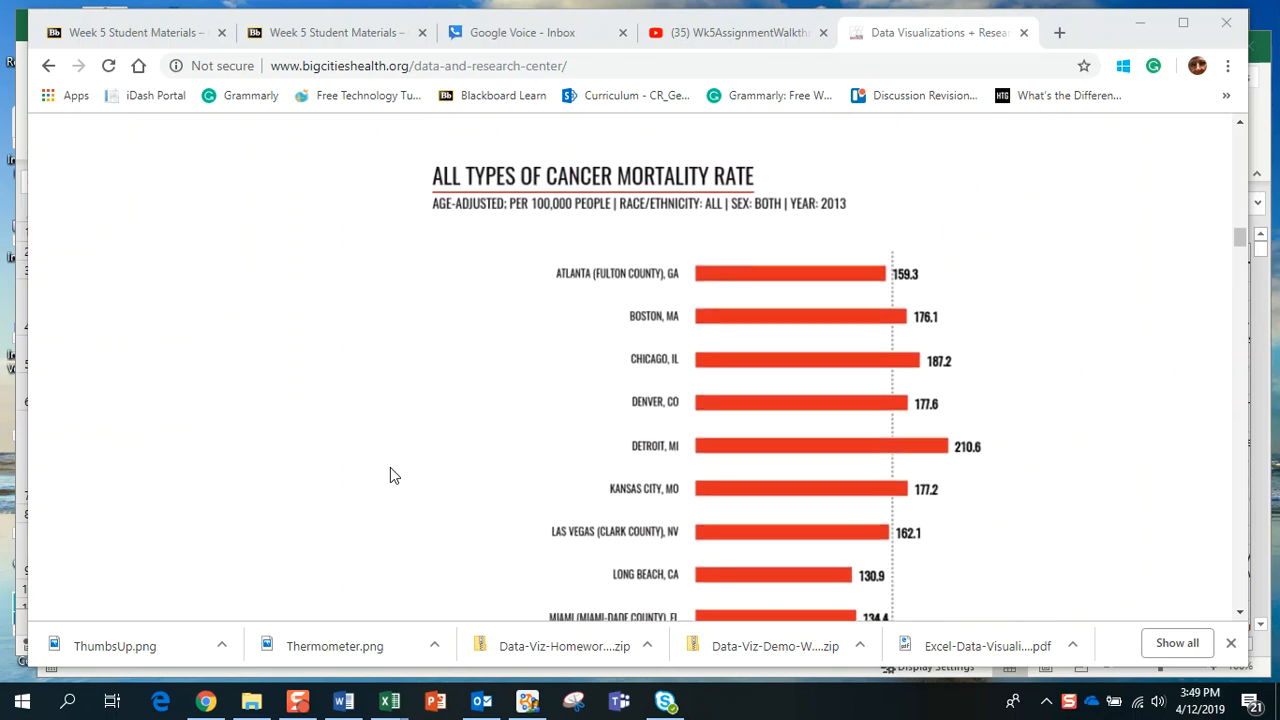
{"action": "scroll", "coordinate": [390, 475], "scroll_direction": "up", "scroll_amount": 20}
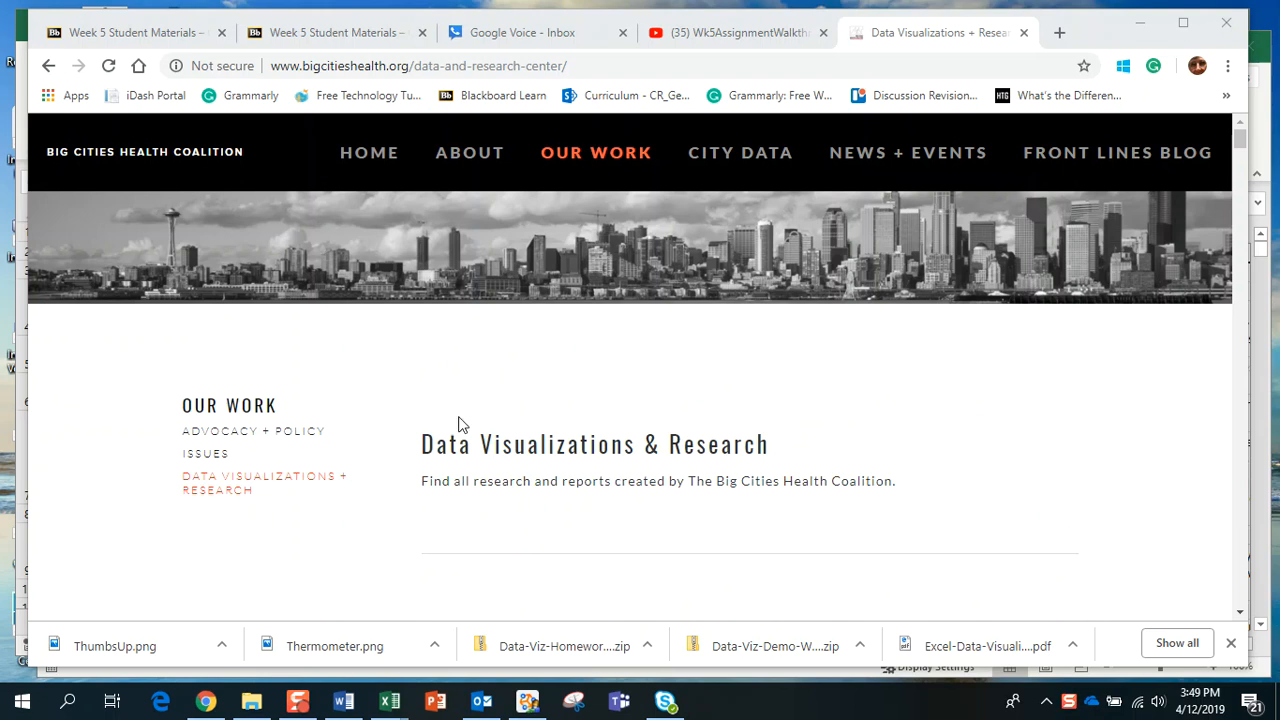
Show the Works Cited document in Word, and switch to the CI2000_Wk5_AssignmentNoDupwDirections workbook in Excel
{"action": "left_click", "coordinate": [343, 701]}
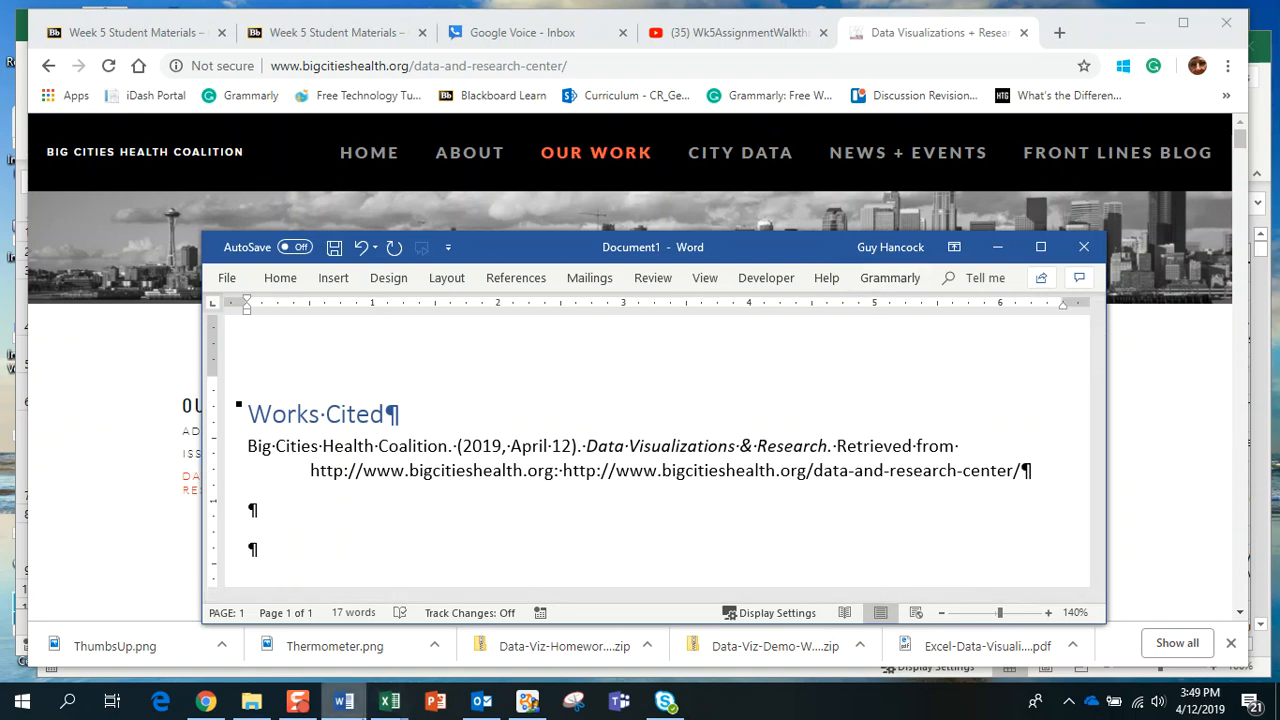
{"action": "left_click", "coordinate": [388, 704]}
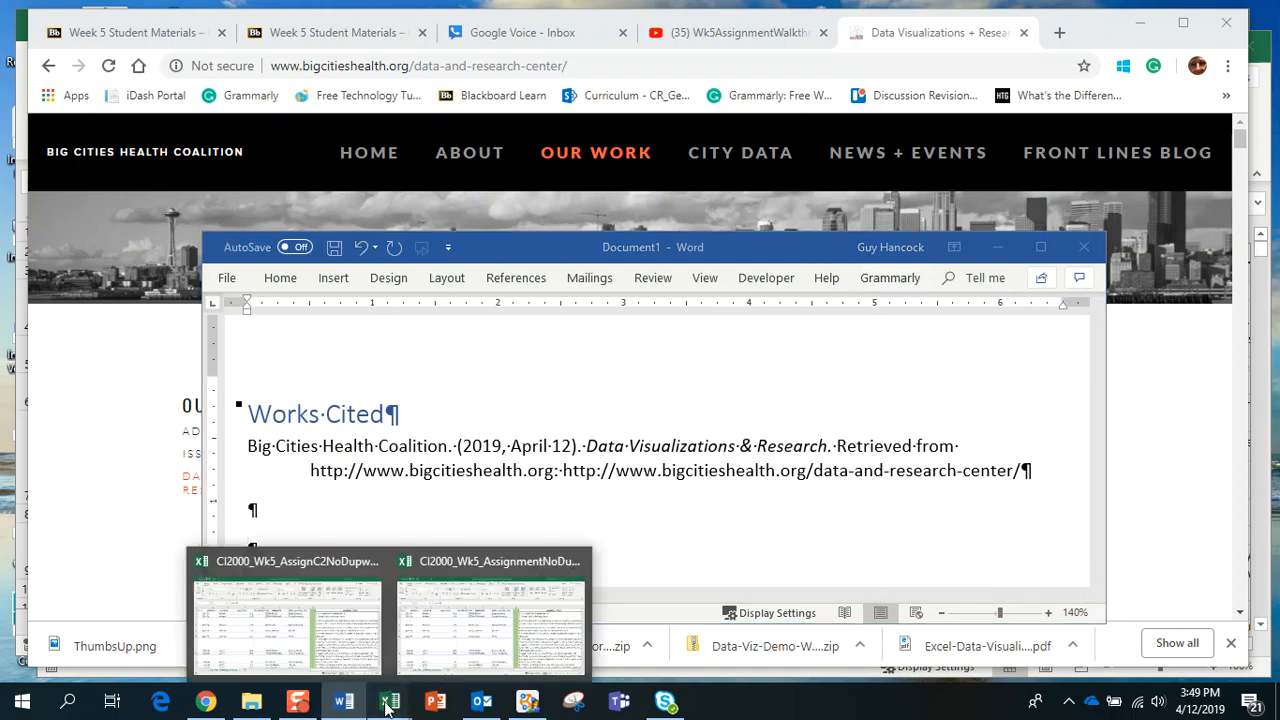
{"action": "mouse_move", "coordinate": [333, 623]}
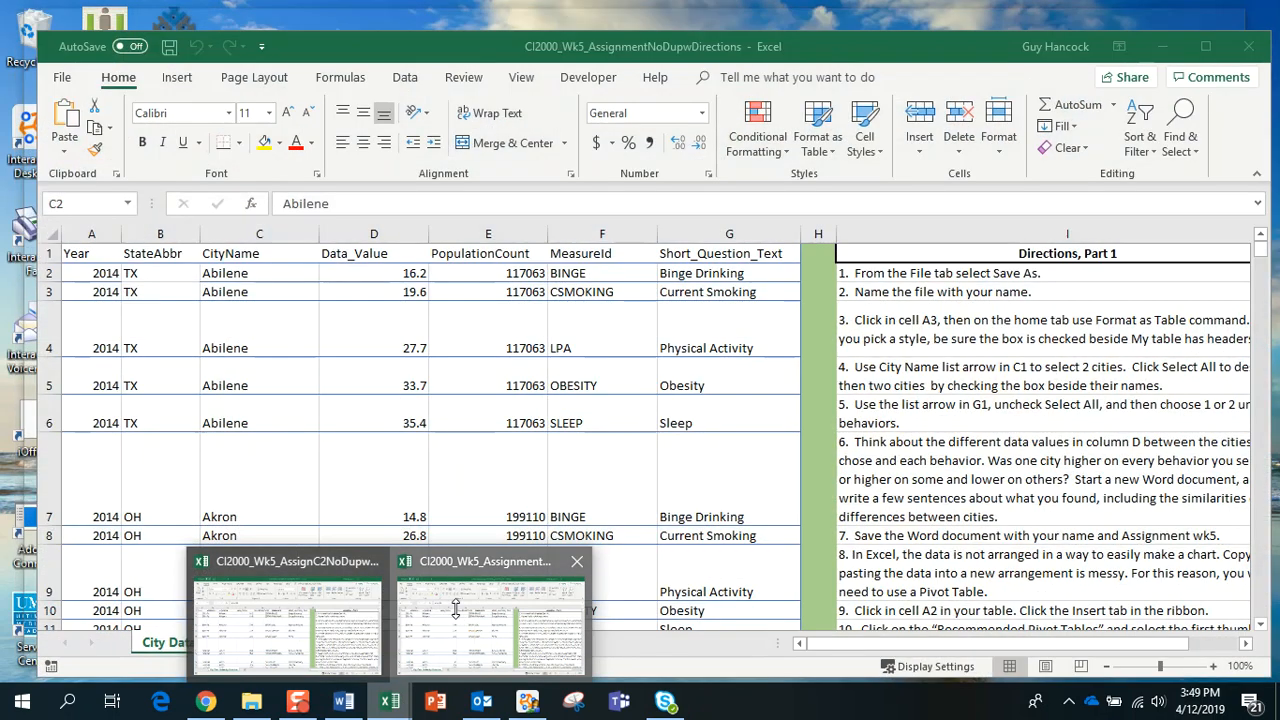
{"action": "left_click", "coordinate": [455, 609]}
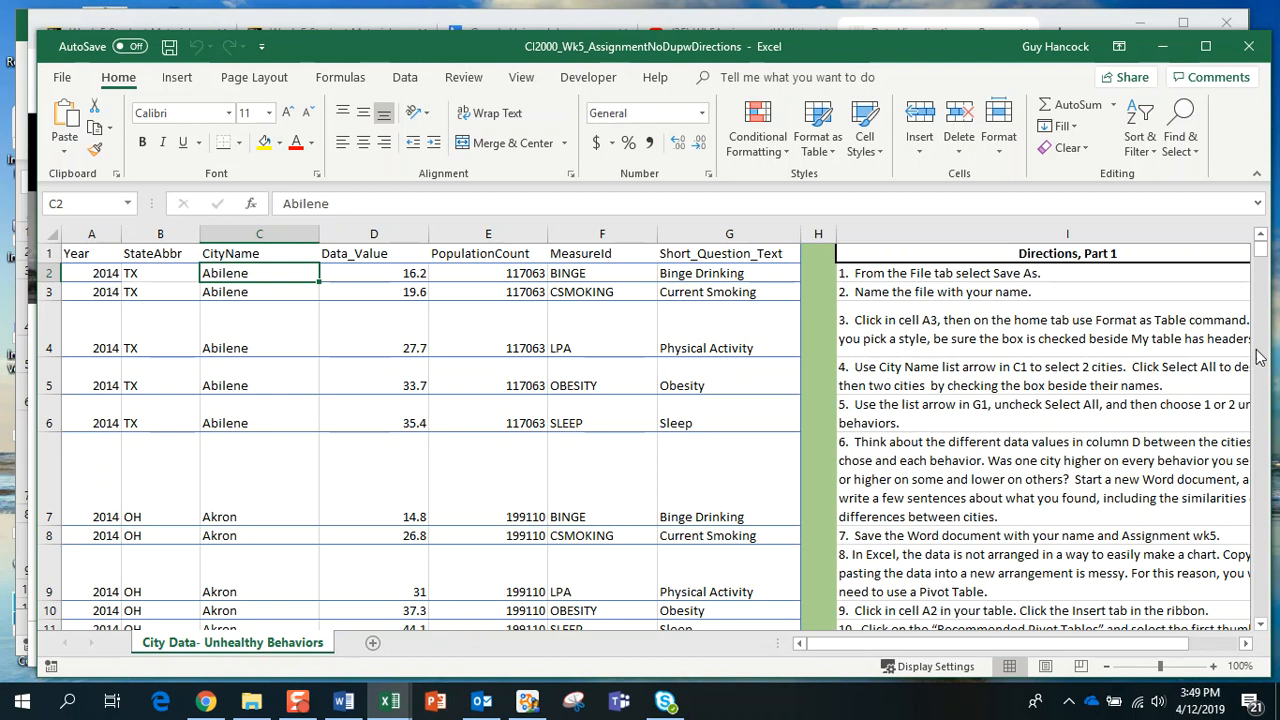
Examine the city data down to its last row and return to the start of the sheet
{"action": "left_click_drag", "start_coordinate": [1262, 250], "coordinate": [1264, 620]}
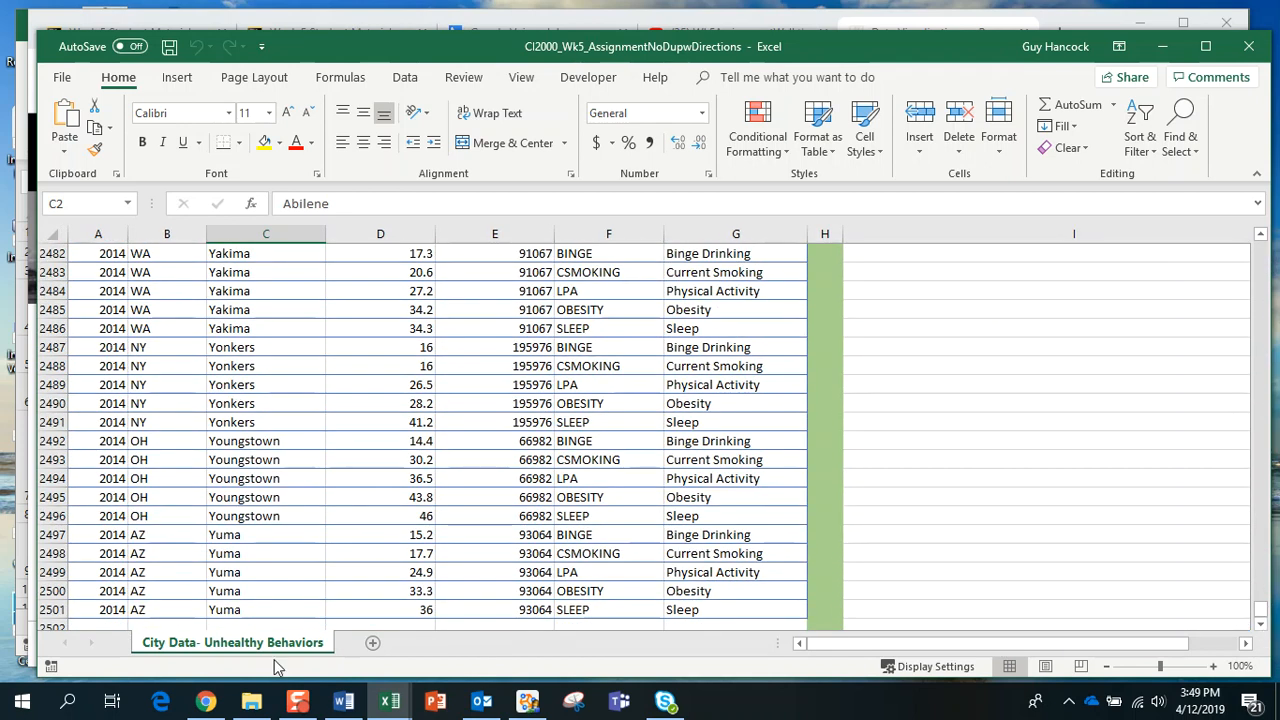
{"action": "left_click", "coordinate": [50, 609]}
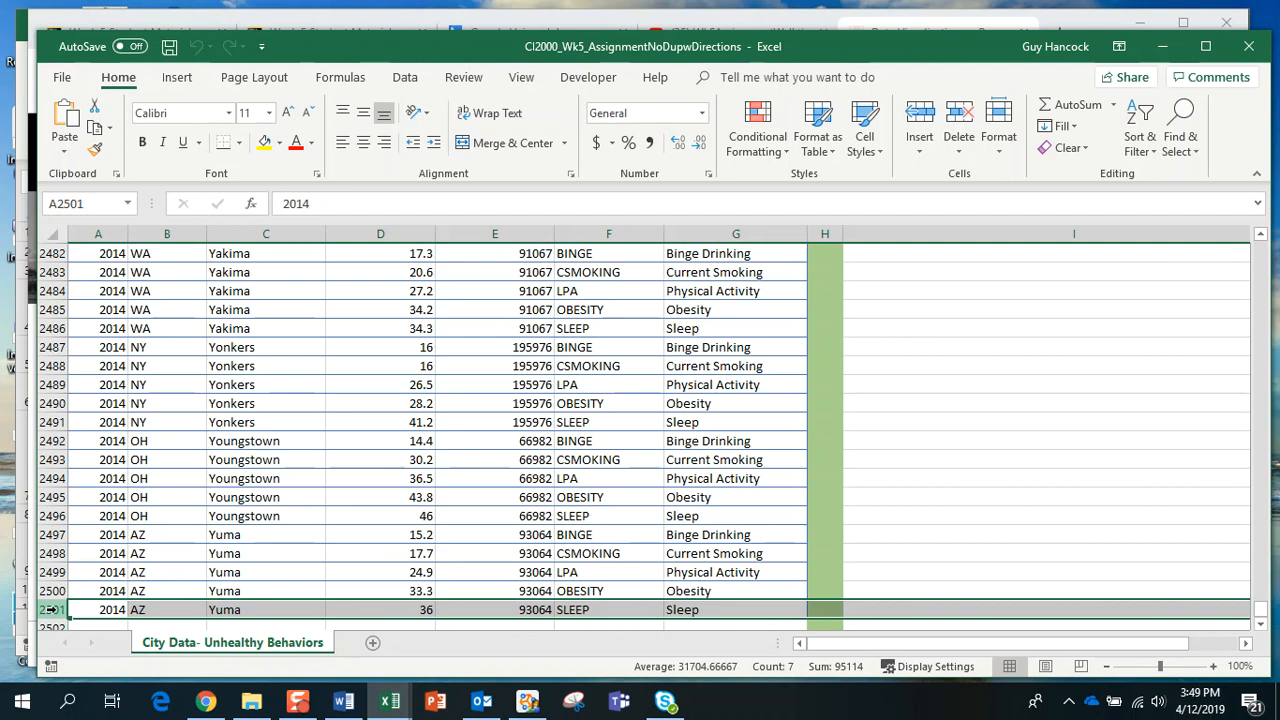
{"action": "scroll", "coordinate": [494, 604], "scroll_direction": "down", "scroll_amount": 2}
{"action": "scroll", "coordinate": [496, 606], "scroll_direction": "up", "scroll_amount": 5}
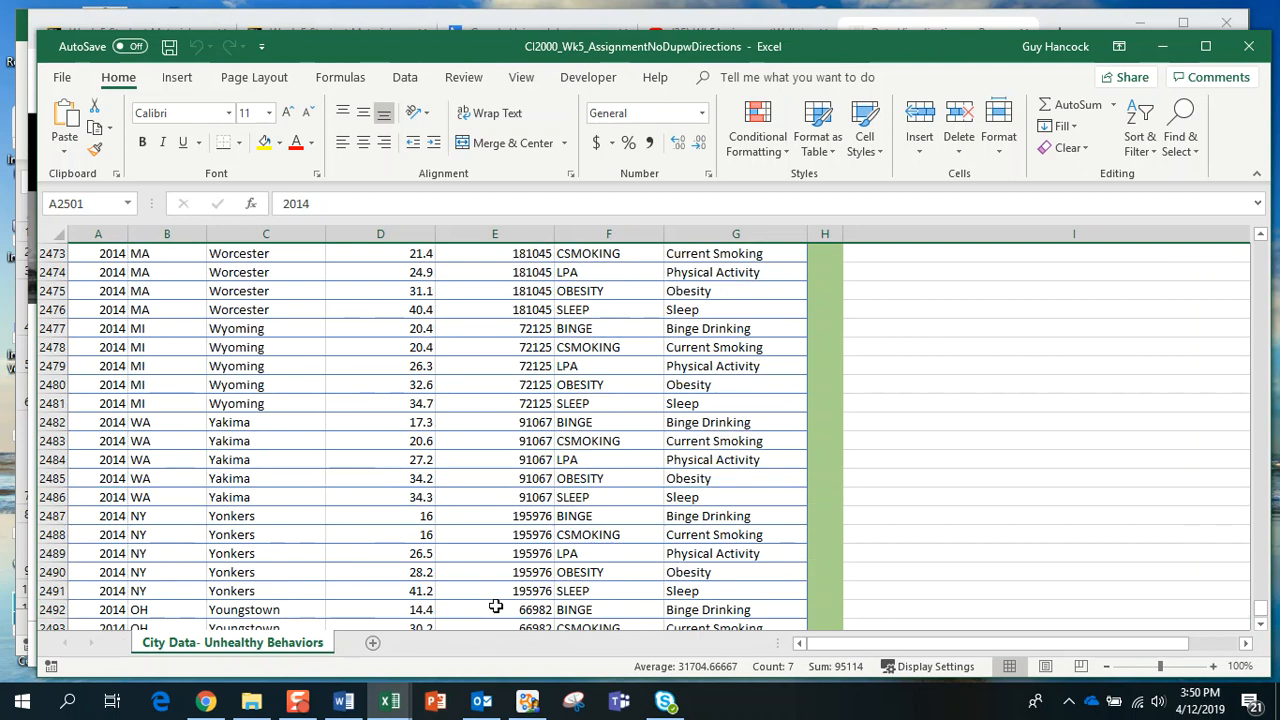
{"action": "left_click_drag", "start_coordinate": [1266, 615], "coordinate": [1258, 234]}
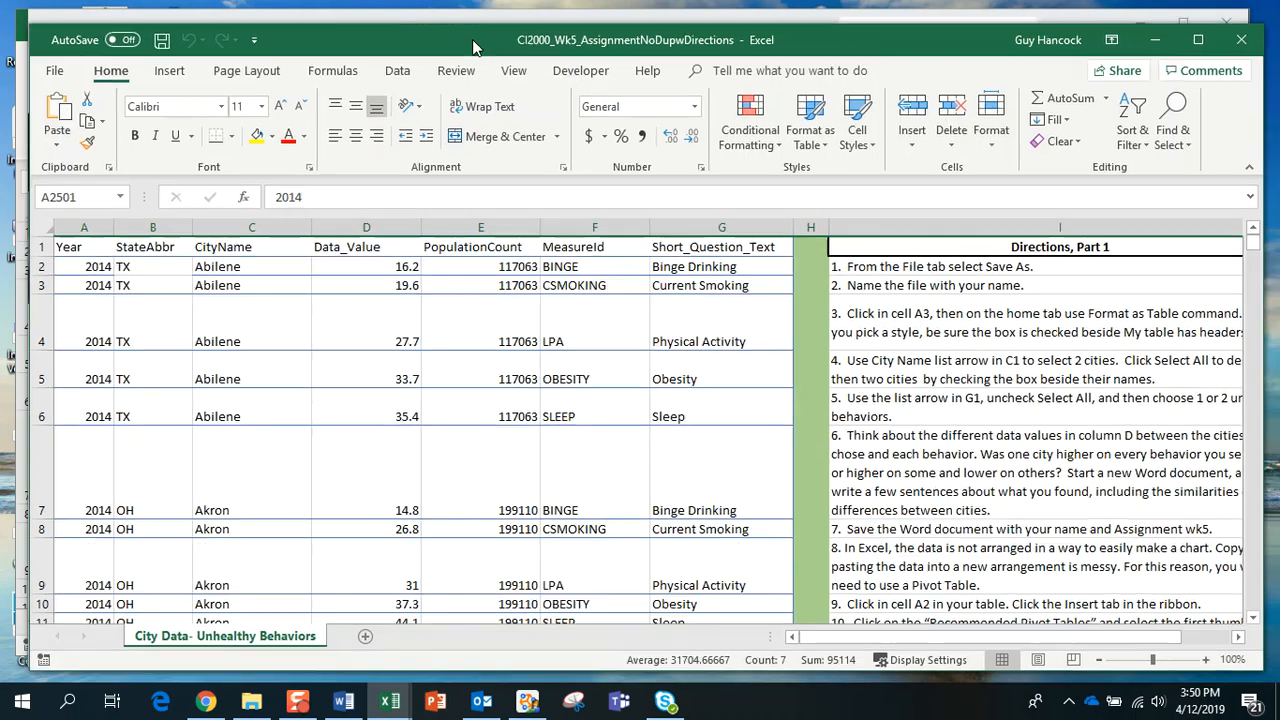
Narrow the CI2000_Wk5_AssignmentNoDupwDirections window to about two thirds of its width and reposition it
{"action": "left_click_drag", "start_coordinate": [480, 45], "coordinate": [472, 38]}
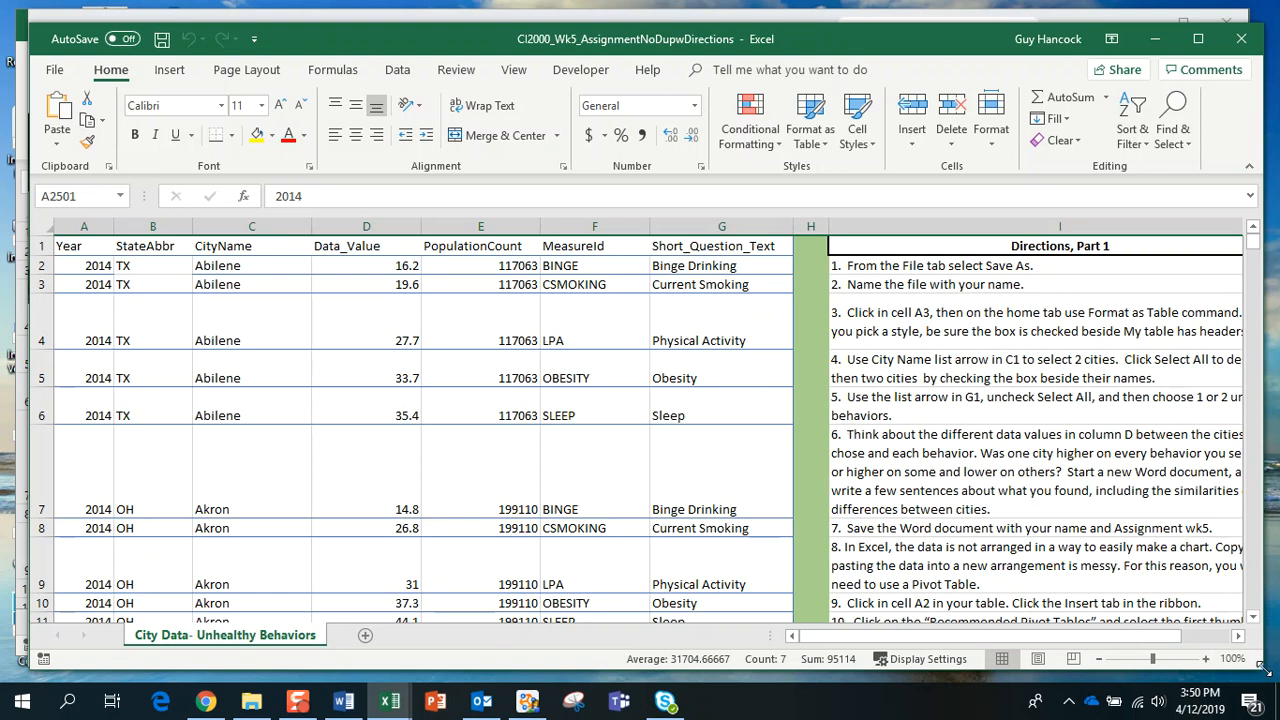
{"action": "left_click_drag", "start_coordinate": [1262, 668], "coordinate": [820, 660]}
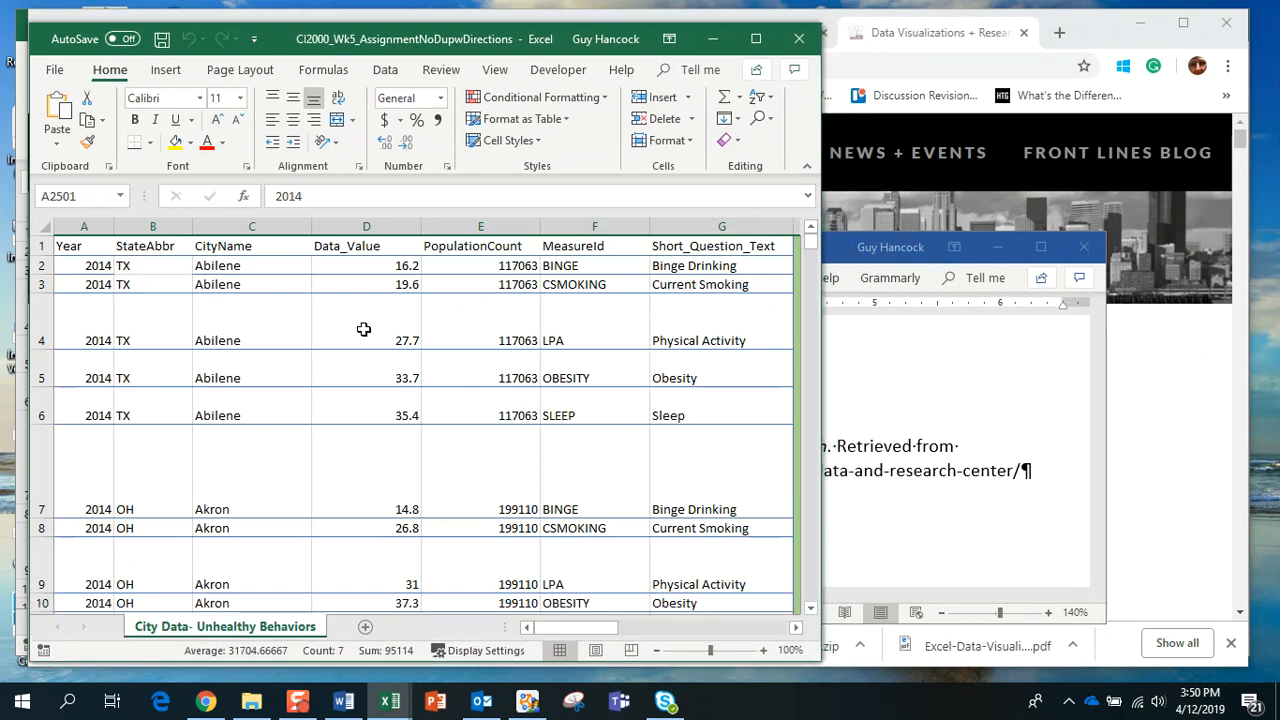
{"action": "left_click_drag", "start_coordinate": [262, 30], "coordinate": [256, 30]}
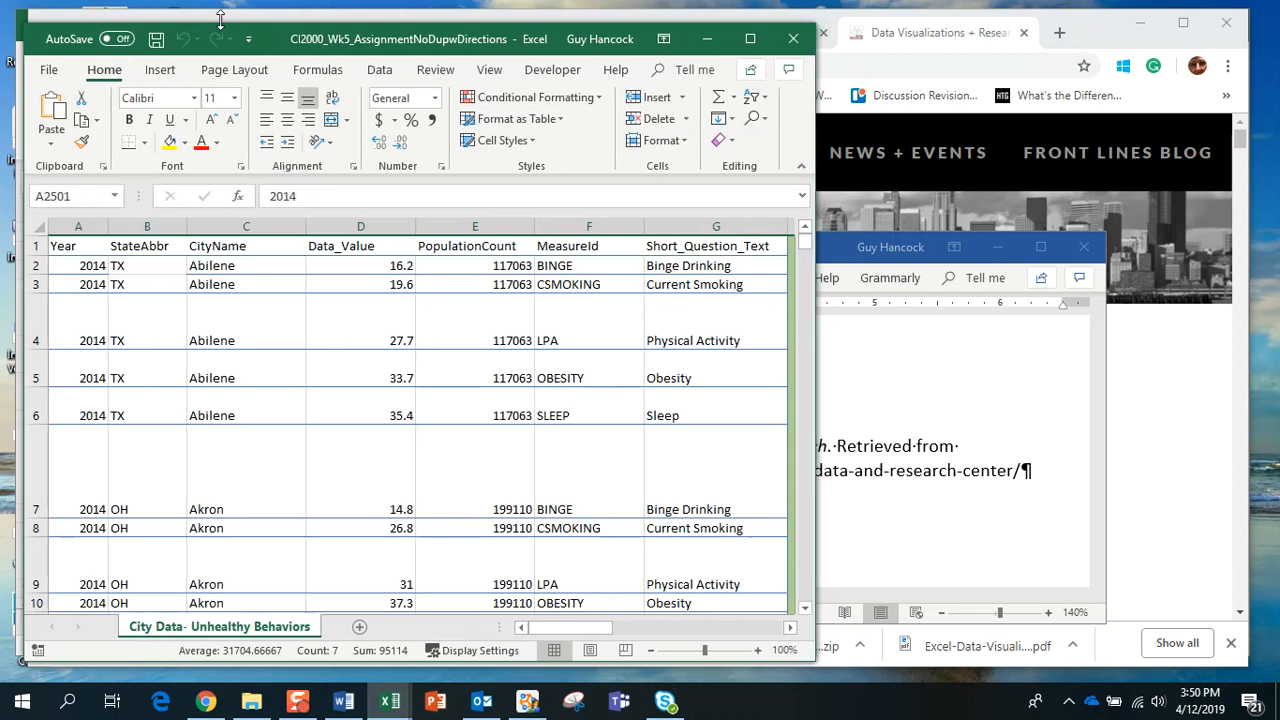
{"action": "left_click_drag", "start_coordinate": [270, 27], "coordinate": [298, 30]}
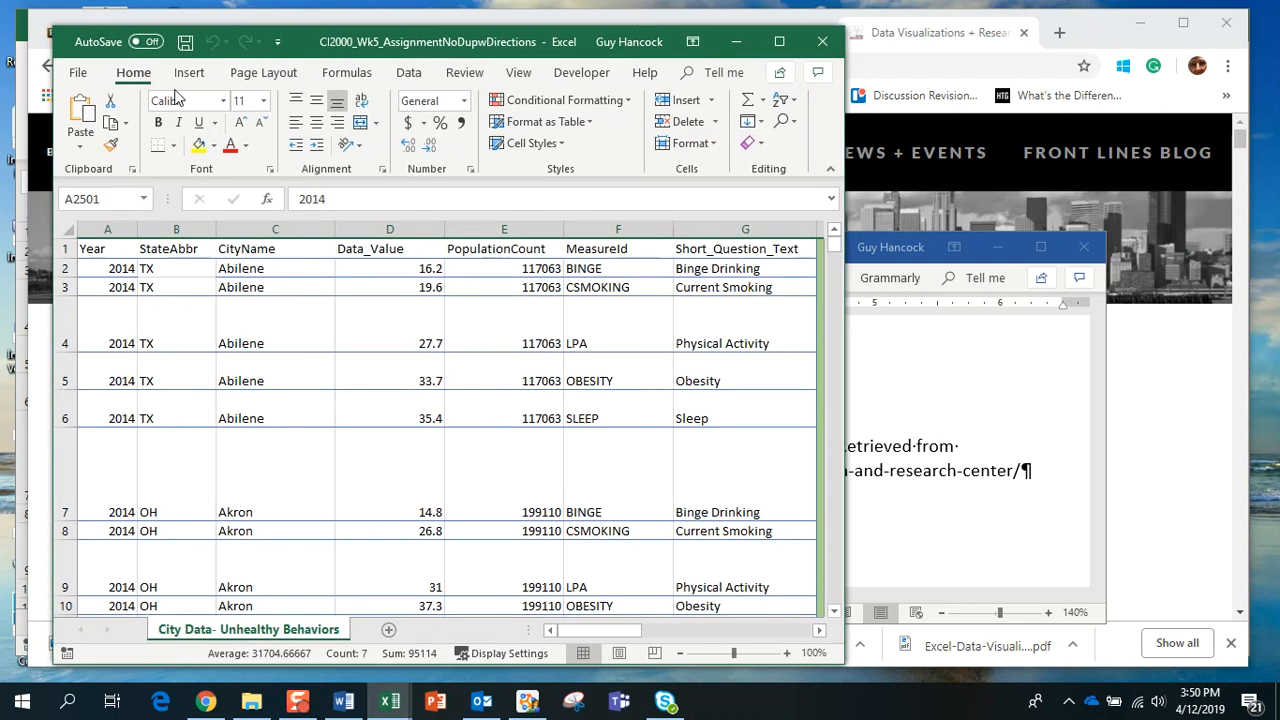
Bring up the CI2000_Wk5_AssignC2NoDupwDirections workbook, shrink its window to show only the directions column, and place it beside the data workbook
{"action": "left_click", "coordinate": [20, 137]}
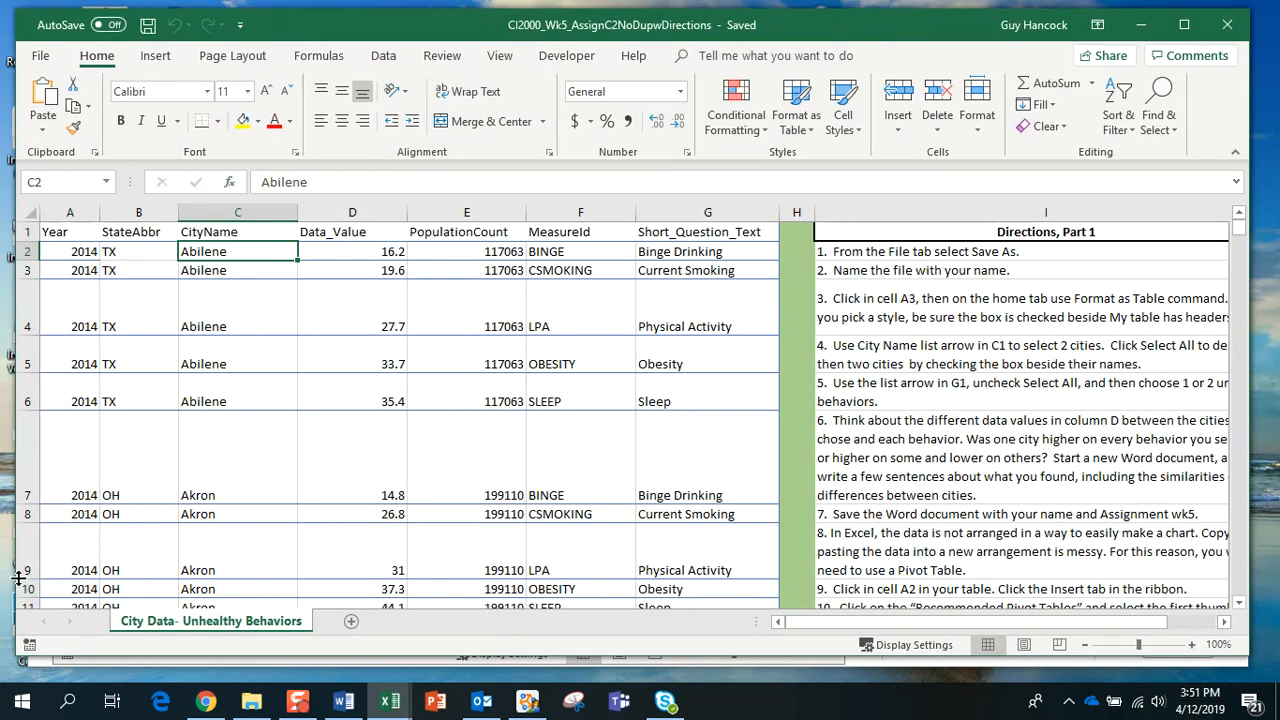
{"action": "left_click_drag", "start_coordinate": [12, 577], "coordinate": [615, 574]}
{"action": "left_click_drag", "start_coordinate": [1063, 622], "coordinate": [1230, 630]}
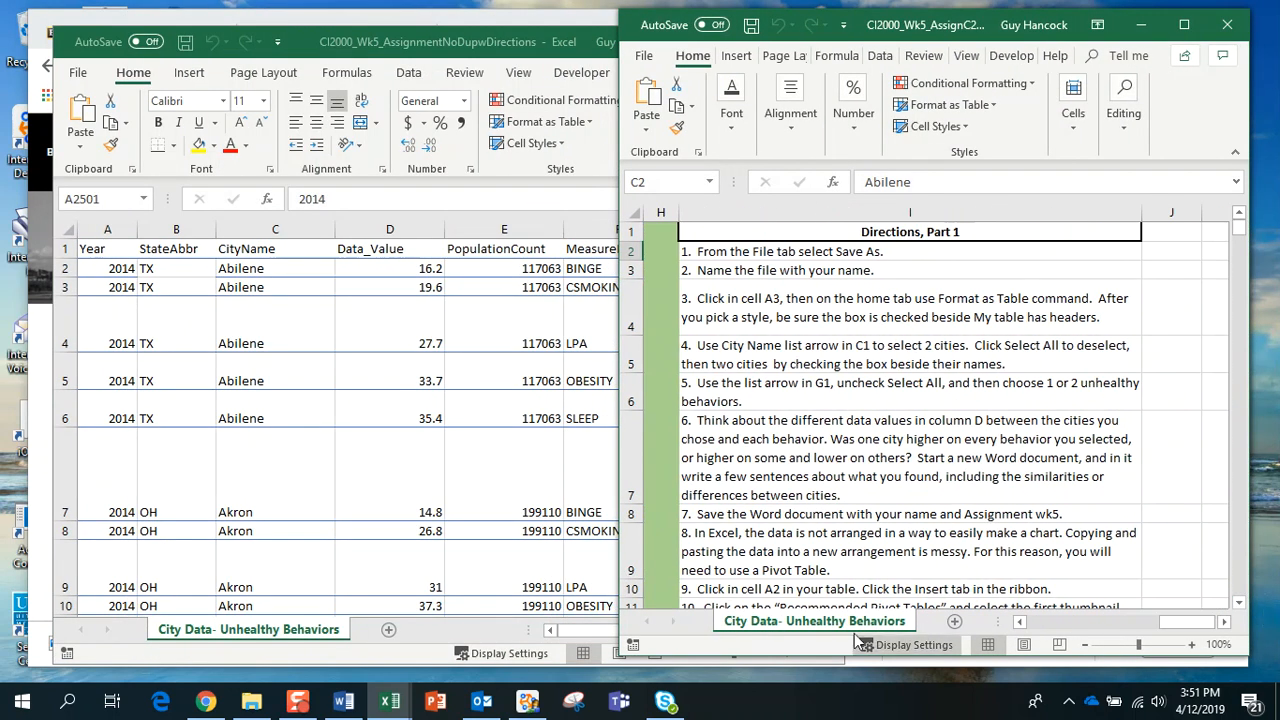
{"action": "left_click_drag", "start_coordinate": [1251, 484], "coordinate": [1178, 482]}
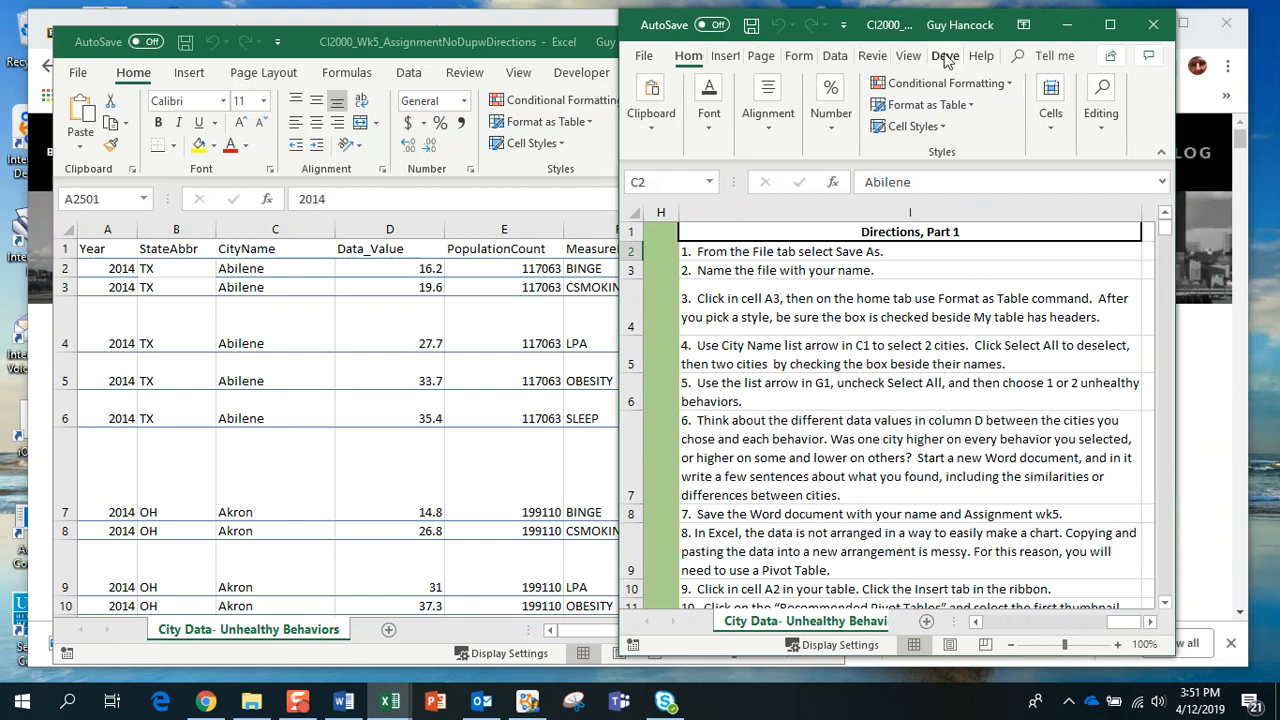
{"action": "left_click_drag", "start_coordinate": [908, 22], "coordinate": [996, 25]}
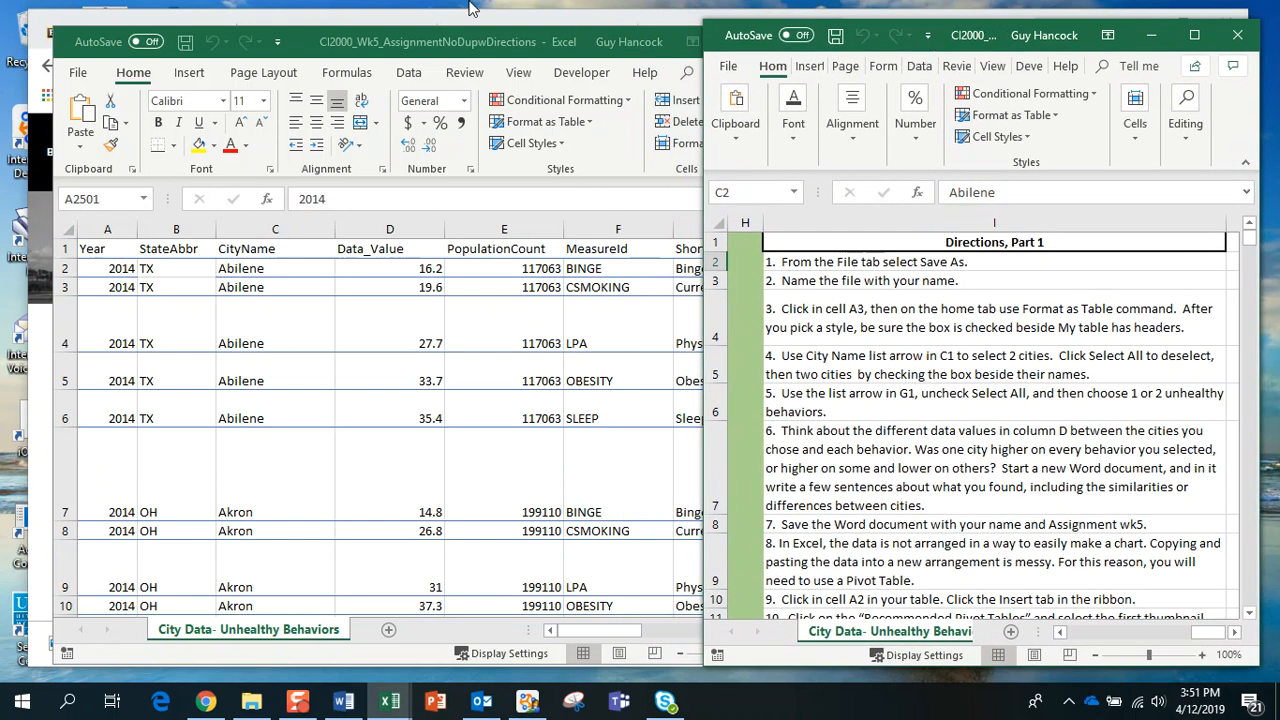
Narrow the data workbook's window further and move it so the directions beside it stay readable
{"action": "double_click", "coordinate": [426, 31]}
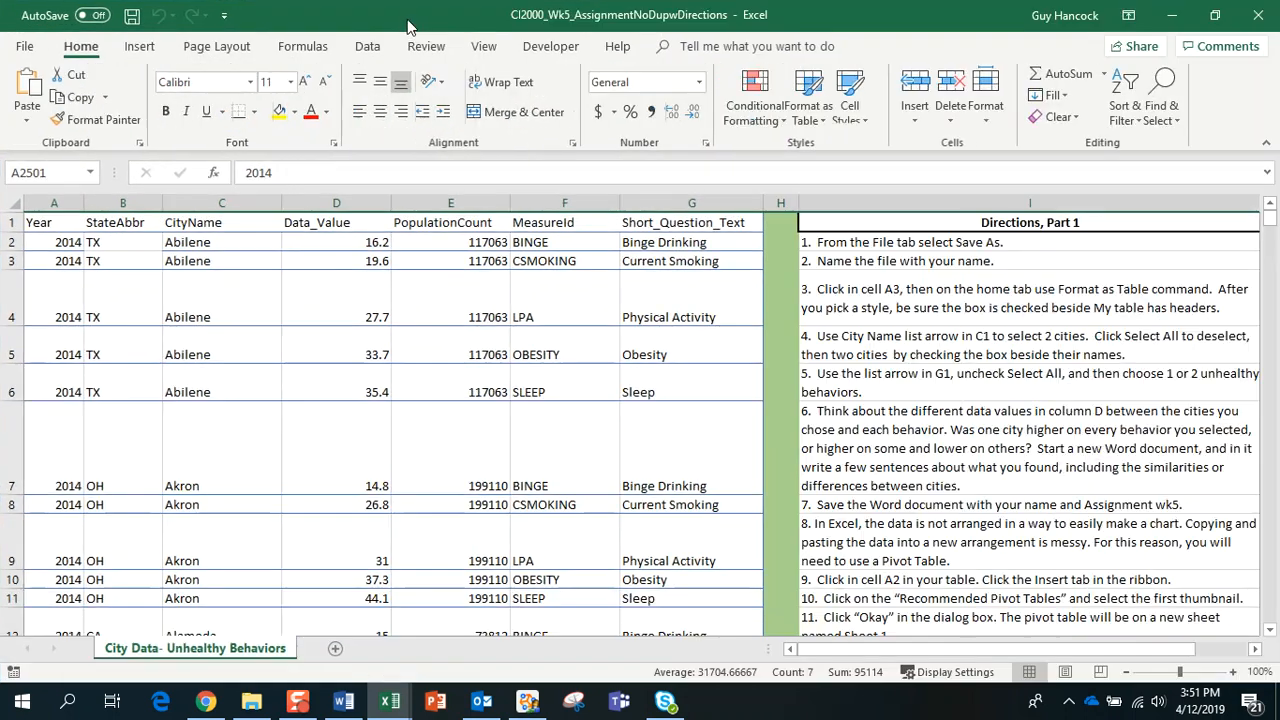
{"action": "left_click", "coordinate": [1214, 15]}
{"action": "left_click_drag", "start_coordinate": [847, 461], "coordinate": [793, 462]}
{"action": "left_click_drag", "start_coordinate": [453, 29], "coordinate": [407, 17]}
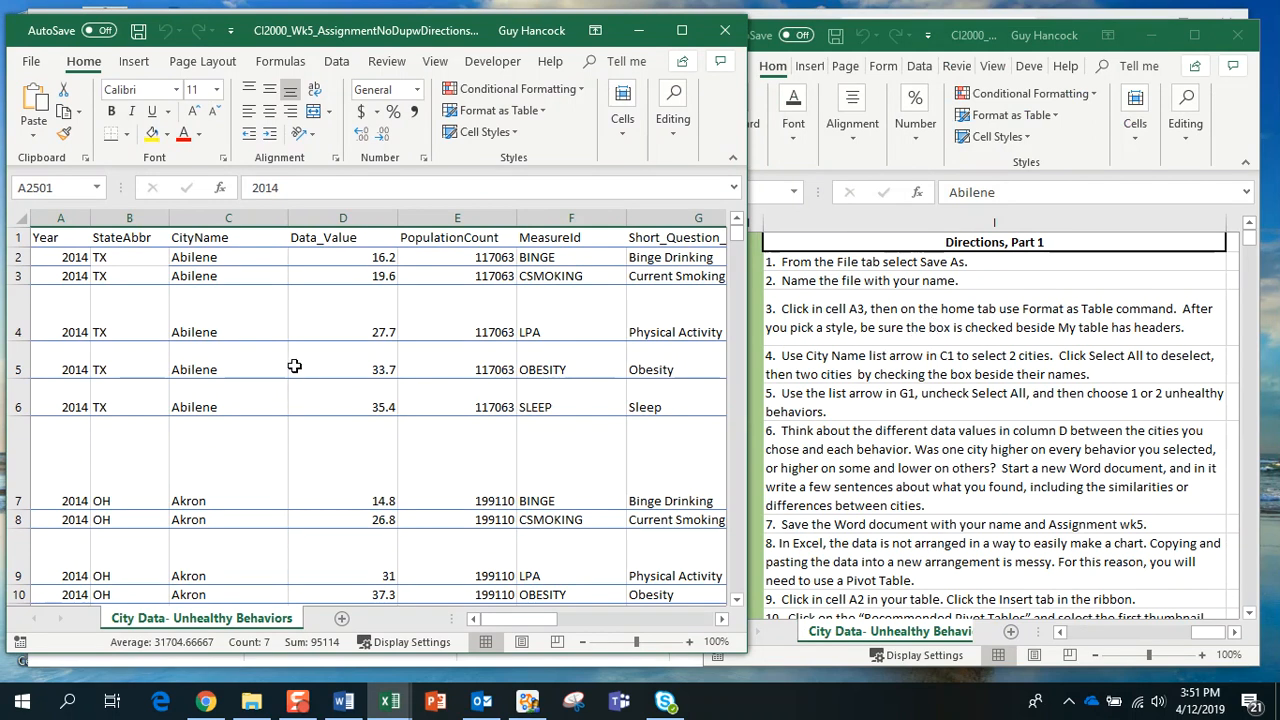
Format the city data range A1:G2501 as a table with headers, using a blue style from the Light group
{"action": "left_click", "coordinate": [126, 274]}
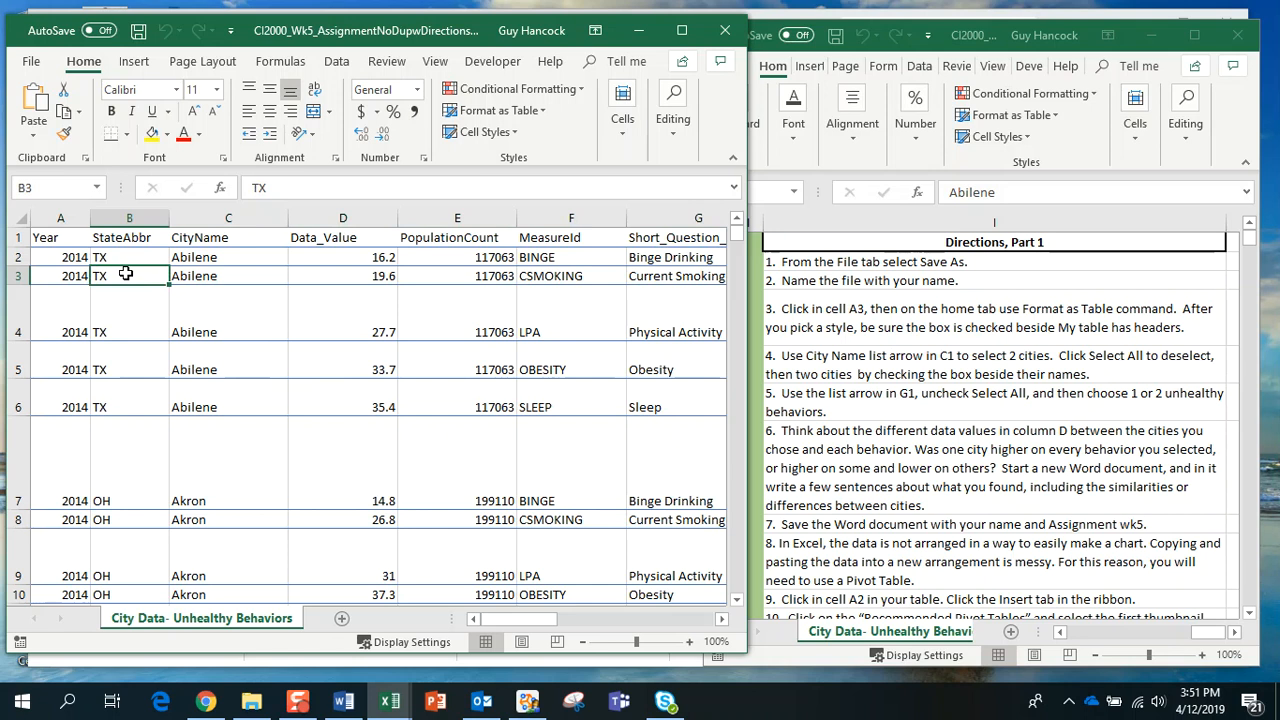
{"action": "left_click", "coordinate": [252, 307]}
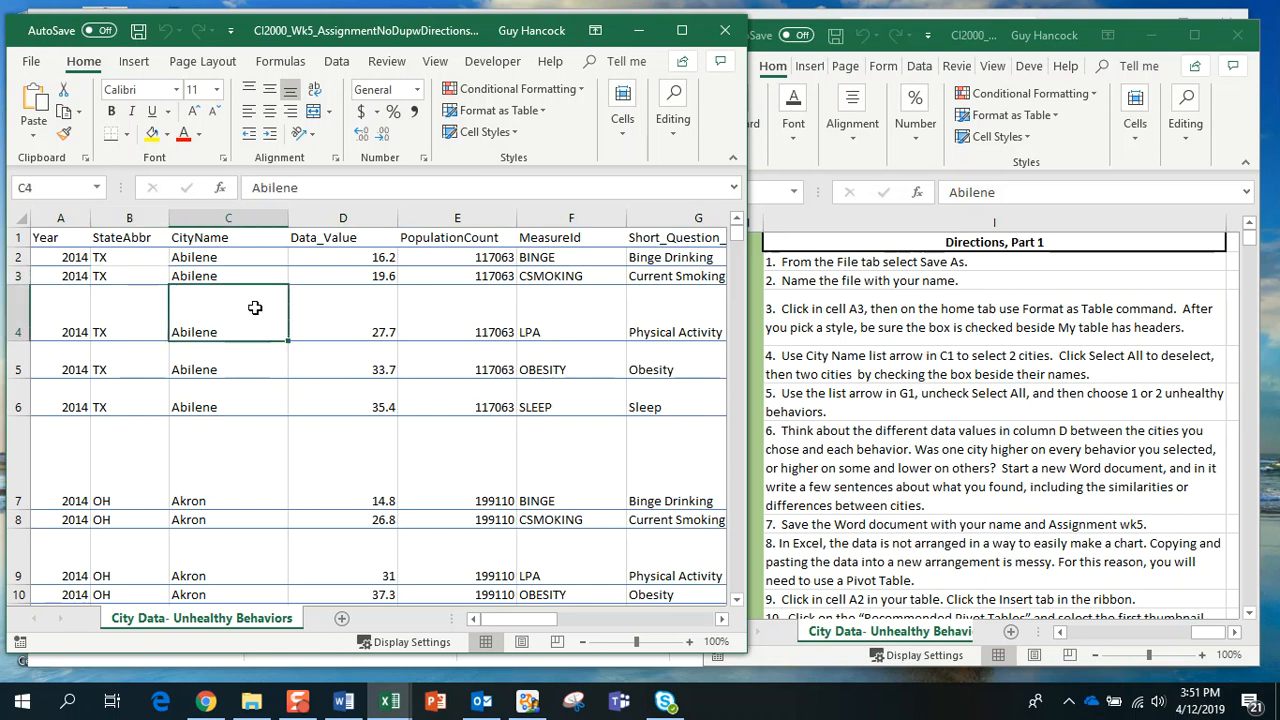
{"action": "left_click", "coordinate": [541, 112]}
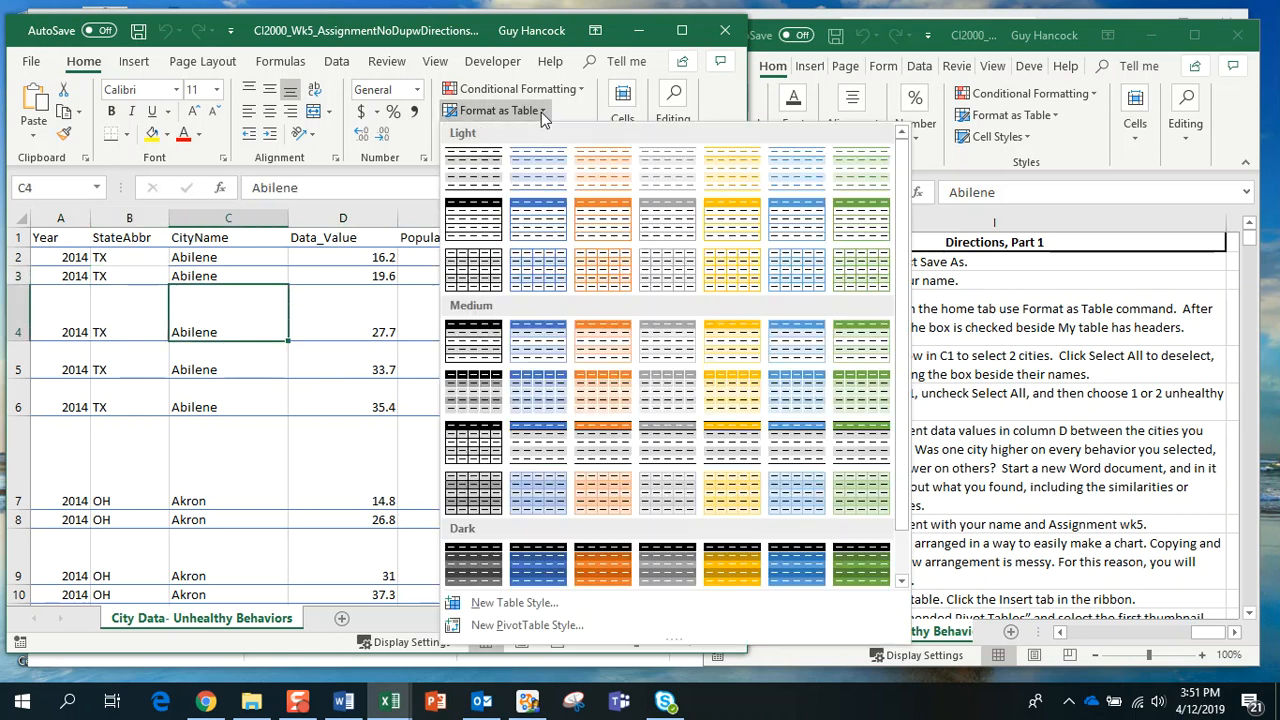
{"action": "left_click", "coordinate": [529, 234]}
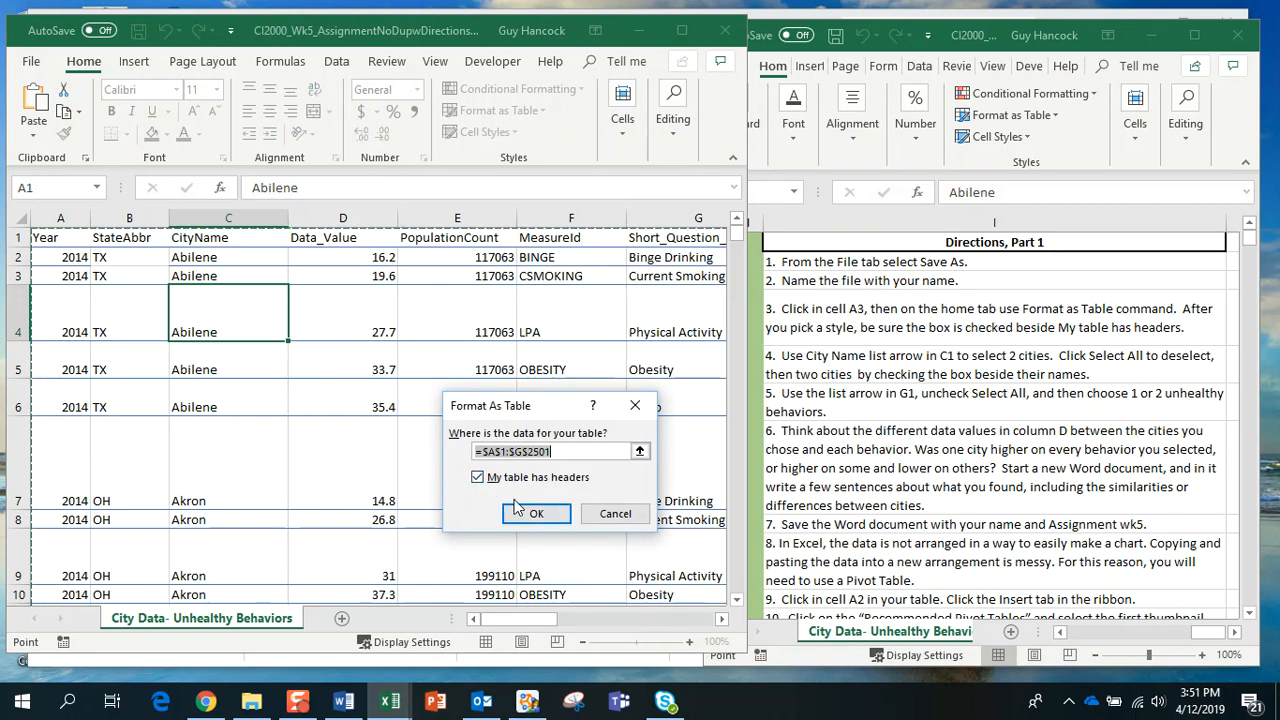
{"action": "left_click", "coordinate": [535, 514]}
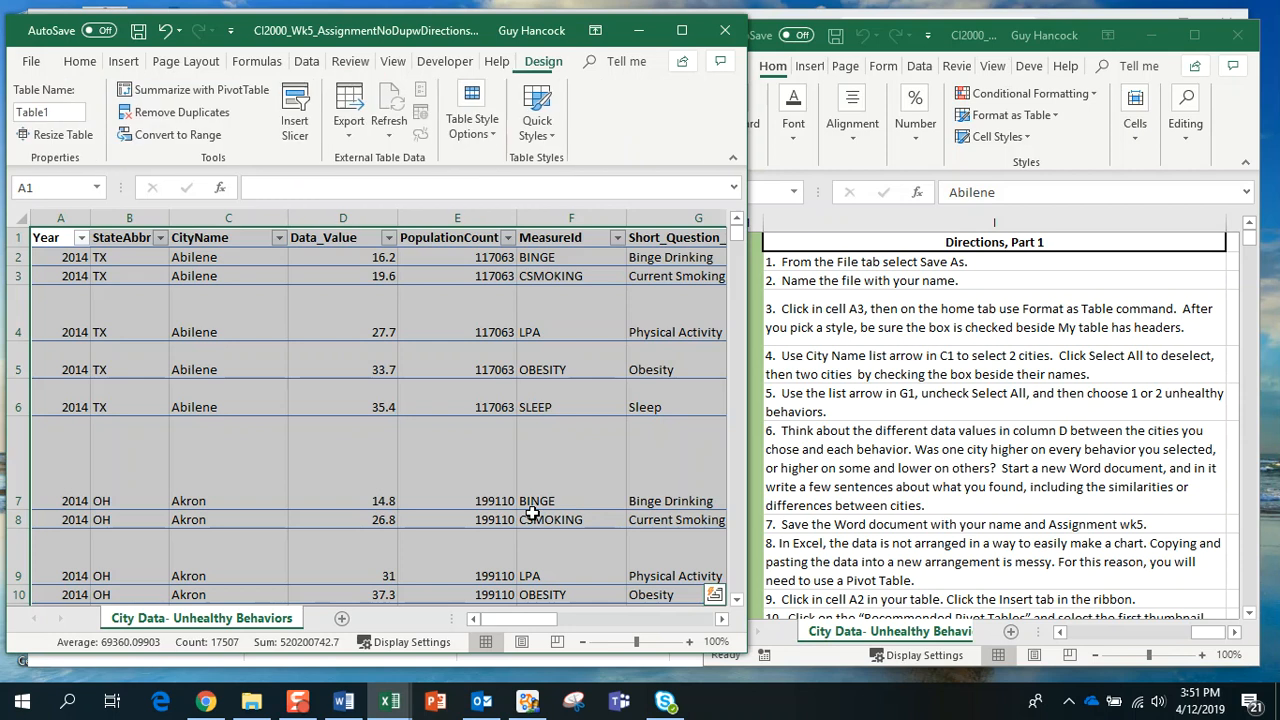
{"action": "left_click", "coordinate": [387, 410]}
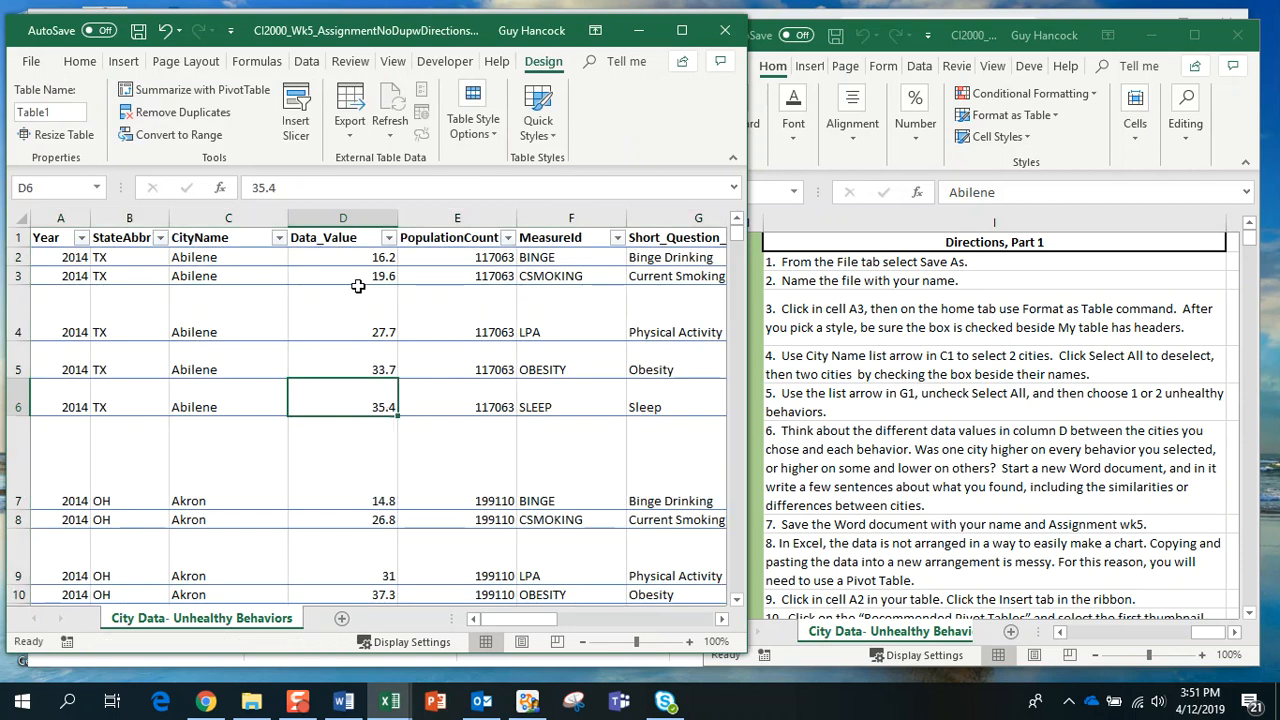
Filter the table's CityName column to show only Savannah and Des Moines
{"action": "left_click", "coordinate": [279, 238]}
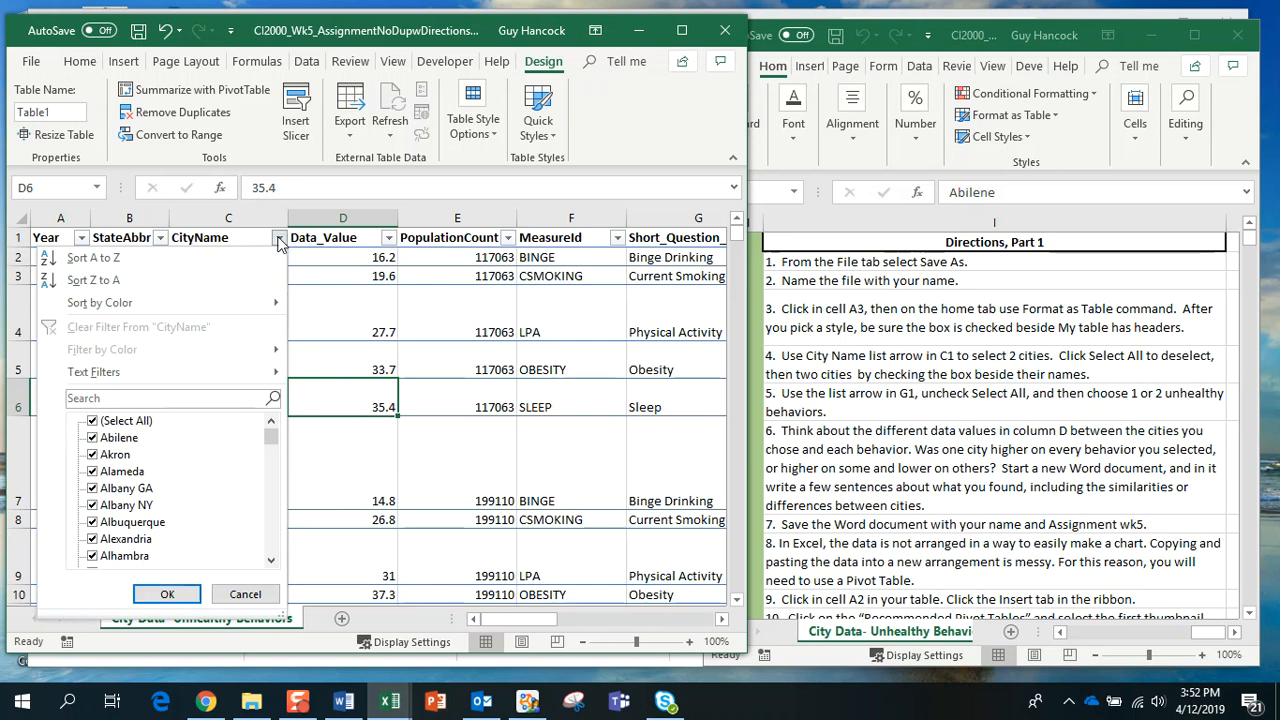
{"action": "left_click", "coordinate": [93, 421]}
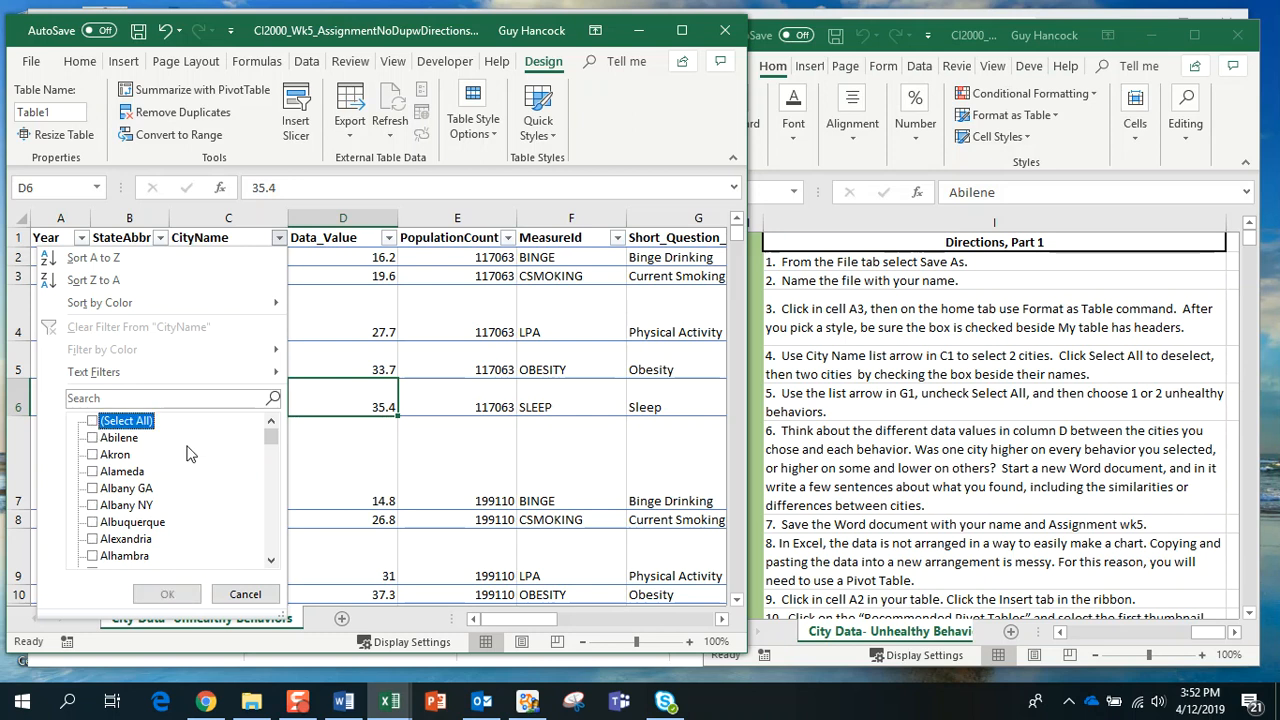
{"action": "left_click_drag", "start_coordinate": [271, 437], "coordinate": [271, 525]}
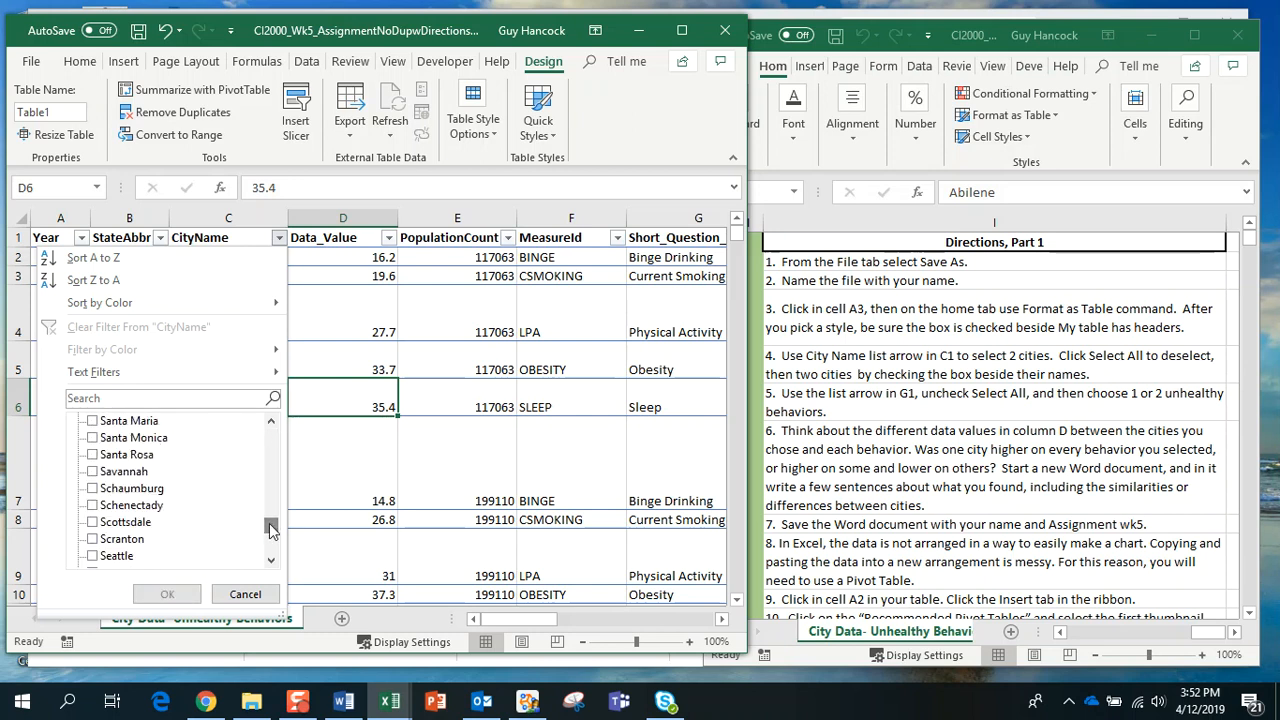
{"action": "left_click", "coordinate": [104, 474]}
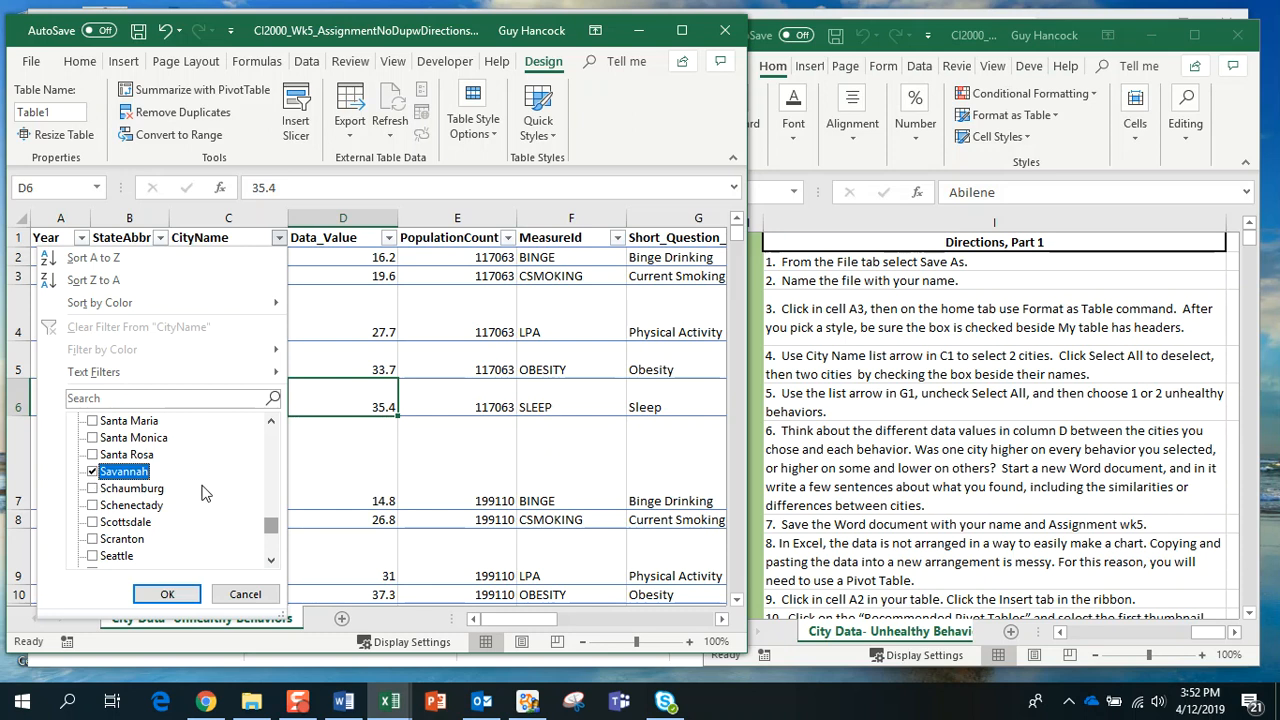
{"action": "left_click_drag", "start_coordinate": [276, 535], "coordinate": [278, 464]}
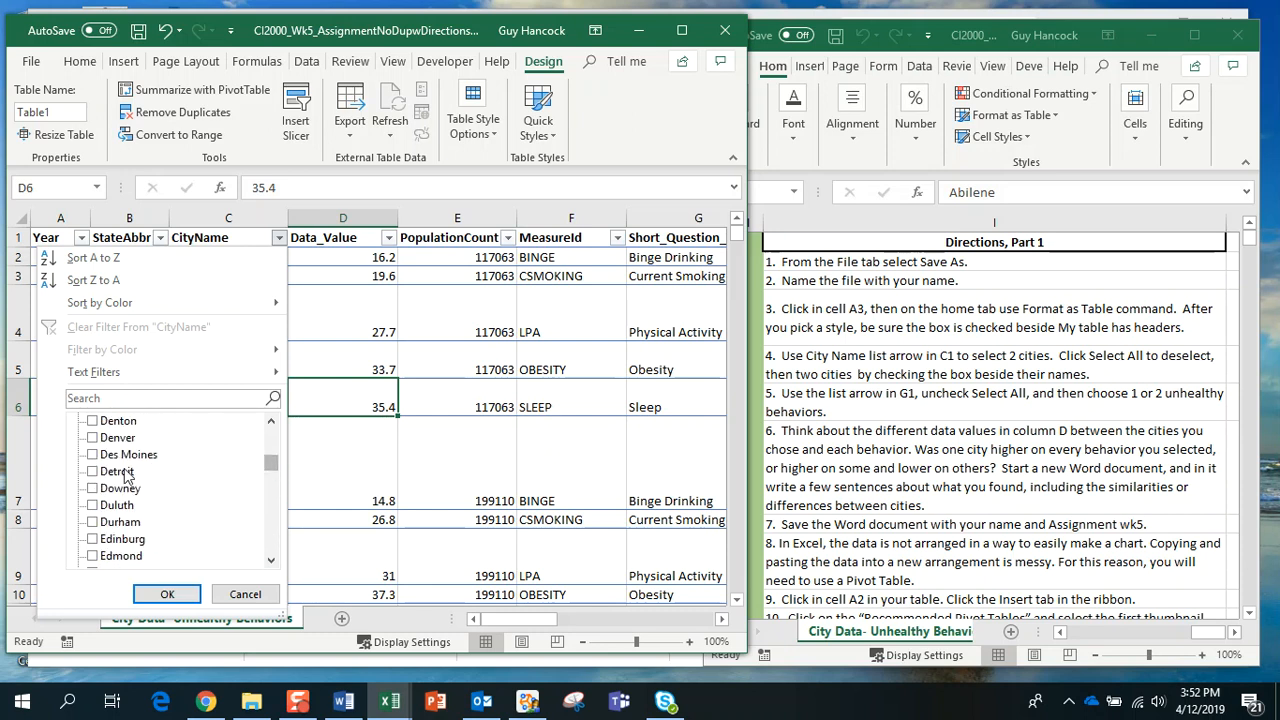
{"action": "left_click", "coordinate": [93, 455]}
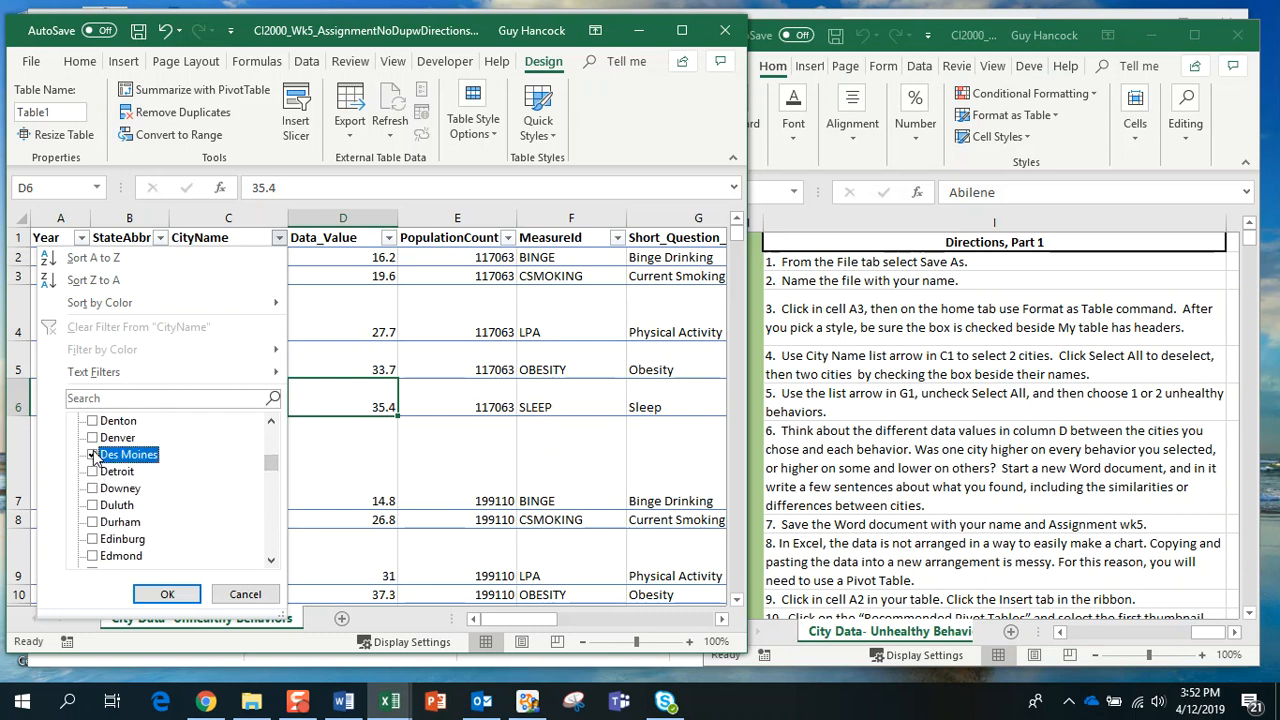
{"action": "left_click", "coordinate": [166, 594]}
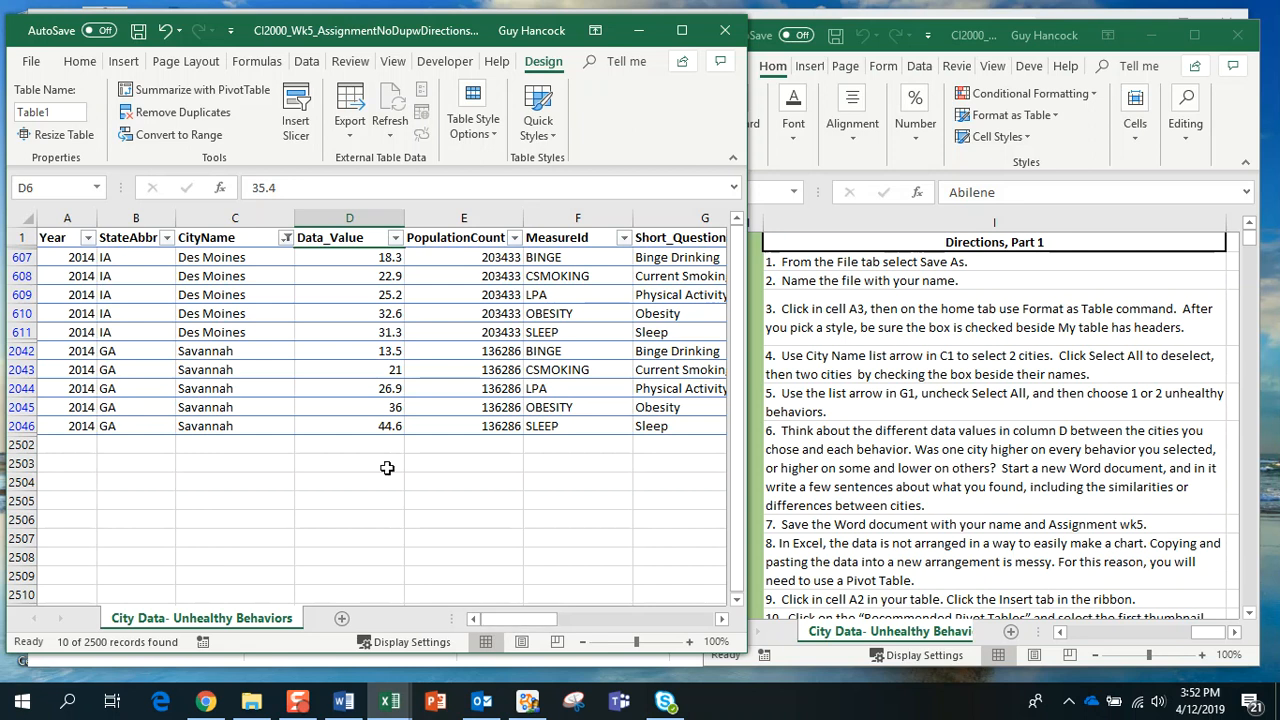
Narrow the Data_Value column and select the Short_Question_Text cell in the first Des Moines row
{"action": "left_click_drag", "start_coordinate": [404, 218], "coordinate": [375, 218]}
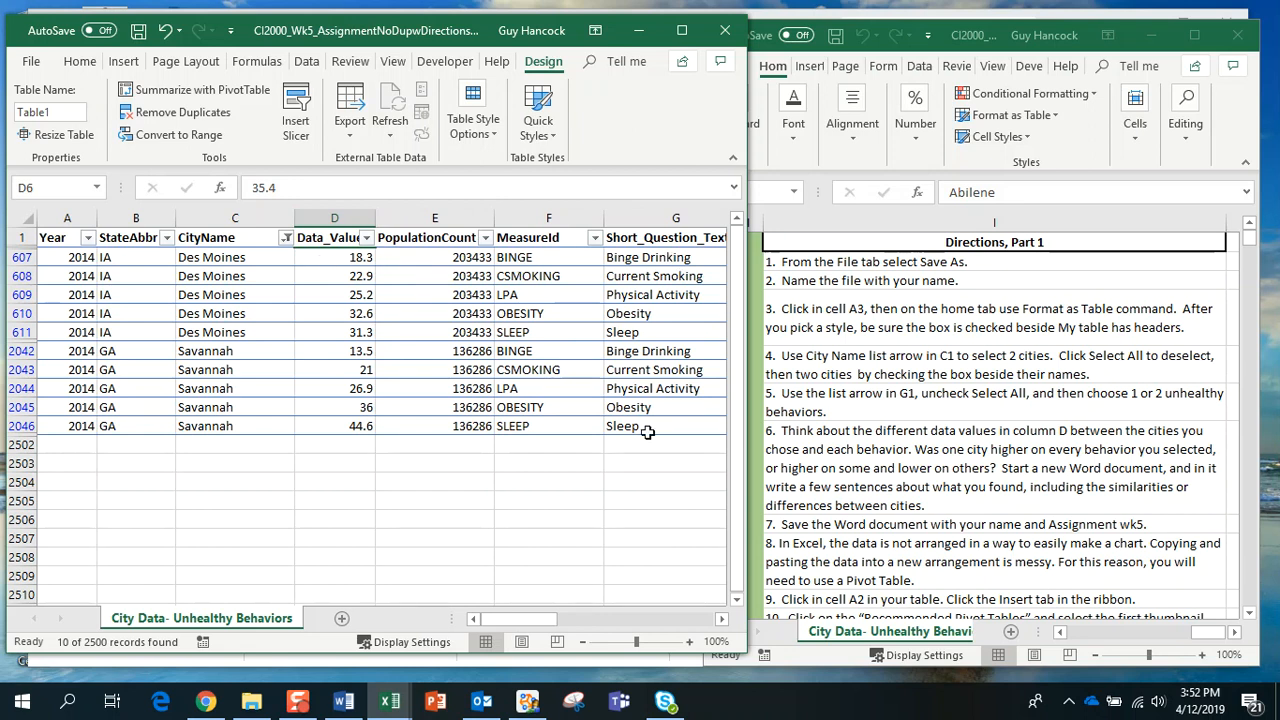
{"action": "left_click_drag", "start_coordinate": [545, 620], "coordinate": [579, 594]}
{"action": "left_click", "coordinate": [608, 261]}
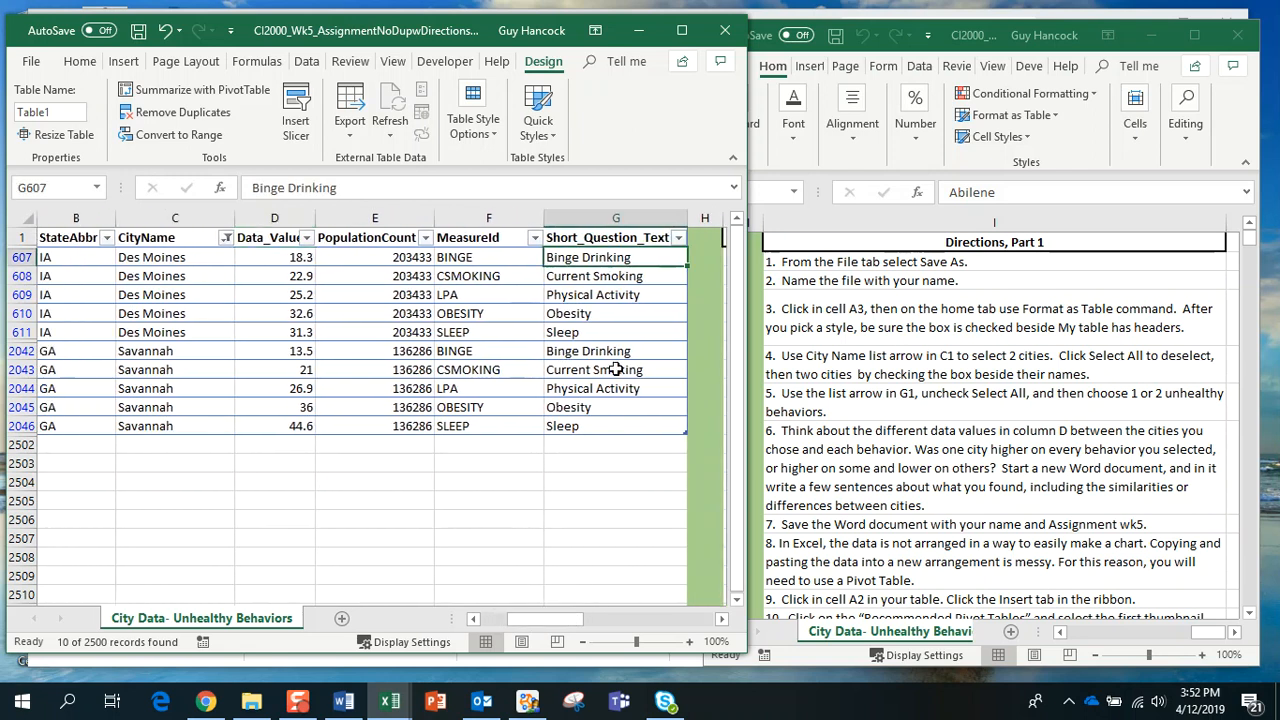
Filter the MeasureId column to show only the LPA and OBESITY measures
{"action": "left_click", "coordinate": [721, 618]}
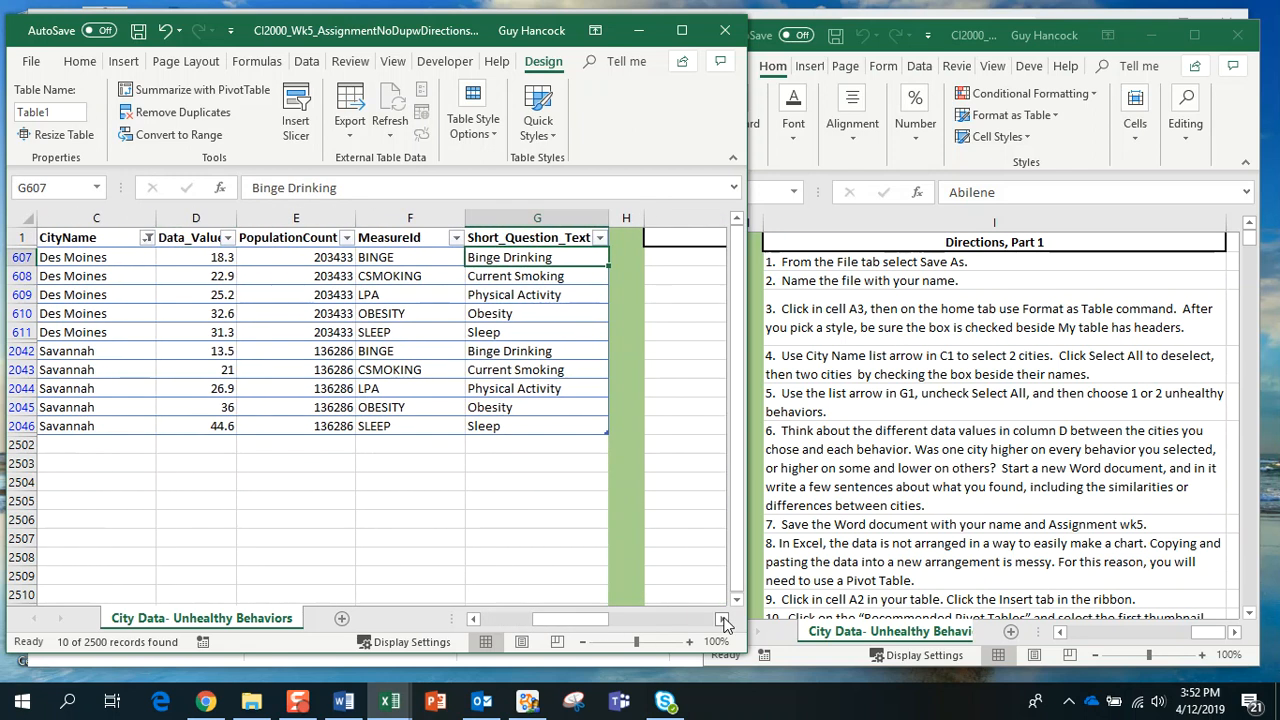
{"action": "left_click", "coordinate": [501, 620]}
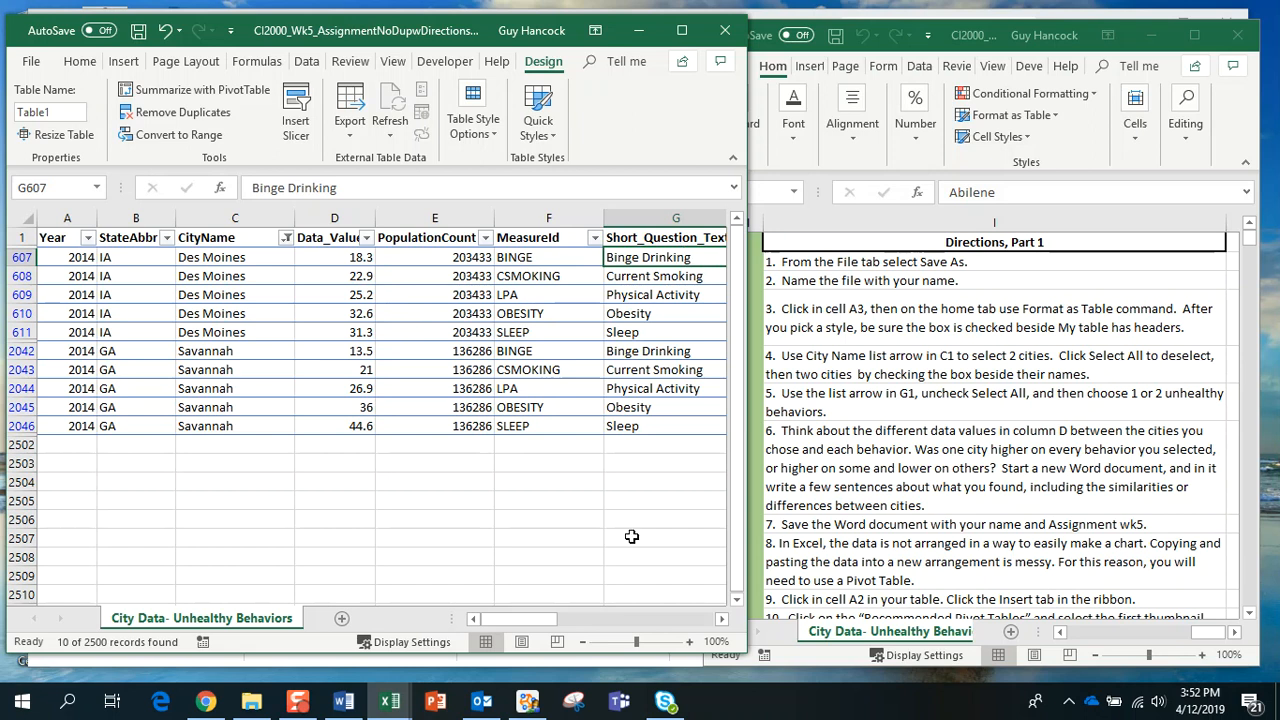
{"action": "left_click_drag", "start_coordinate": [554, 620], "coordinate": [562, 620]}
{"action": "left_click", "coordinate": [721, 619]}
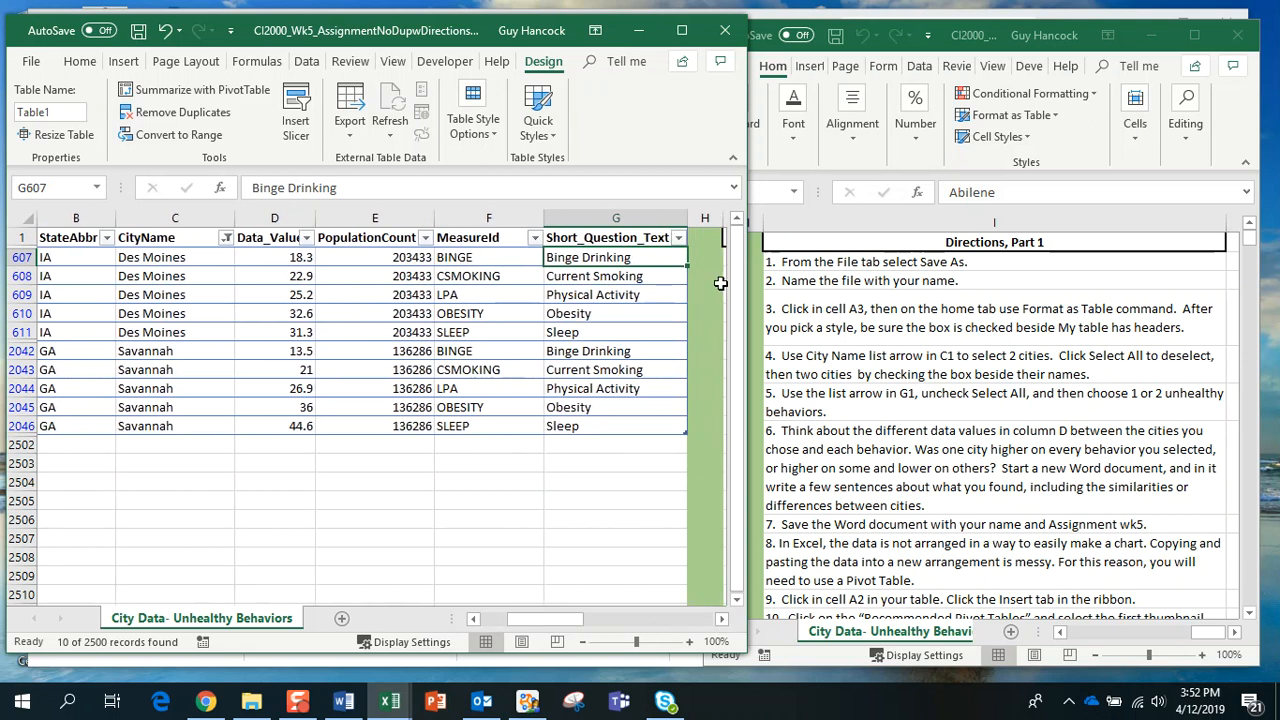
{"action": "left_click", "coordinate": [535, 238]}
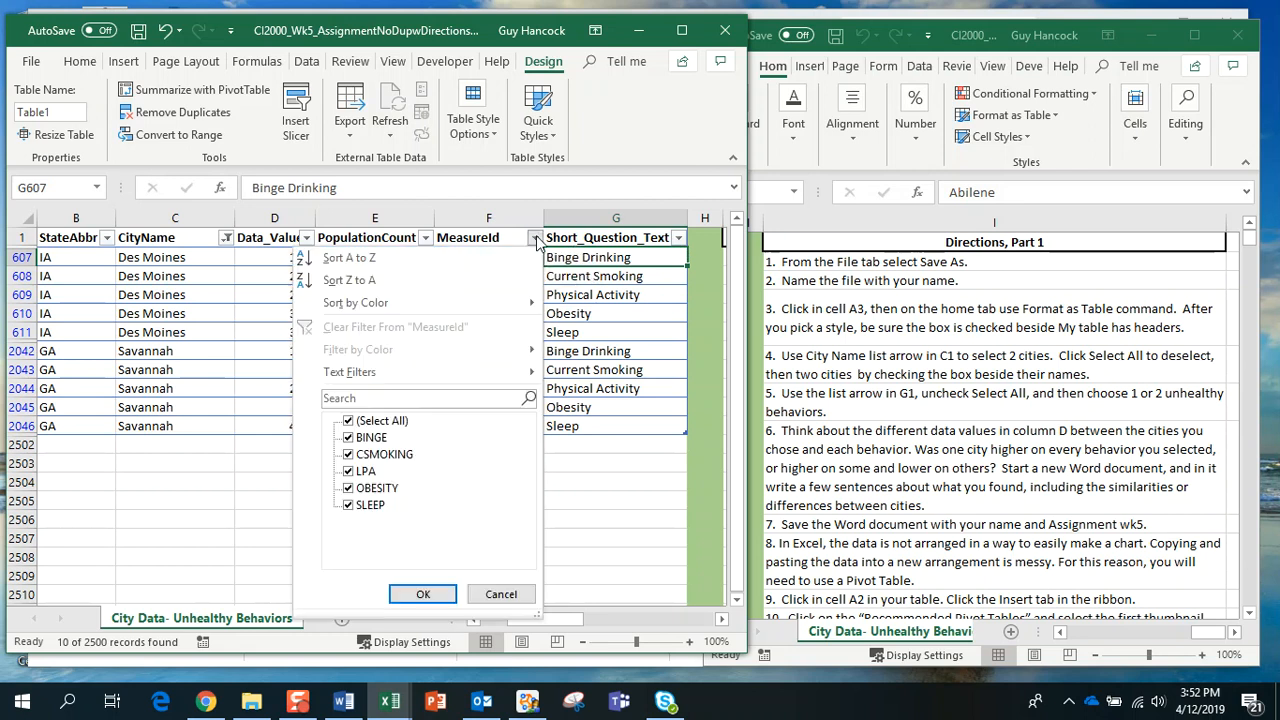
{"action": "left_click", "coordinate": [347, 421]}
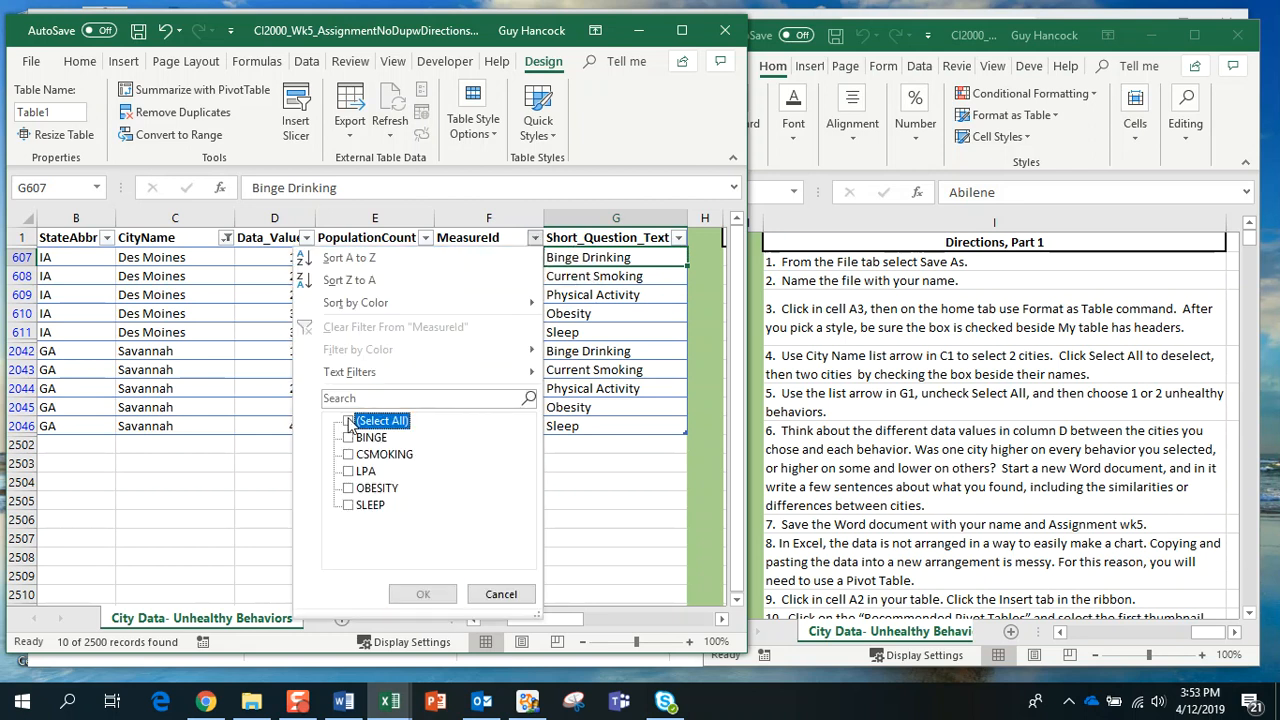
{"action": "left_click", "coordinate": [349, 471]}
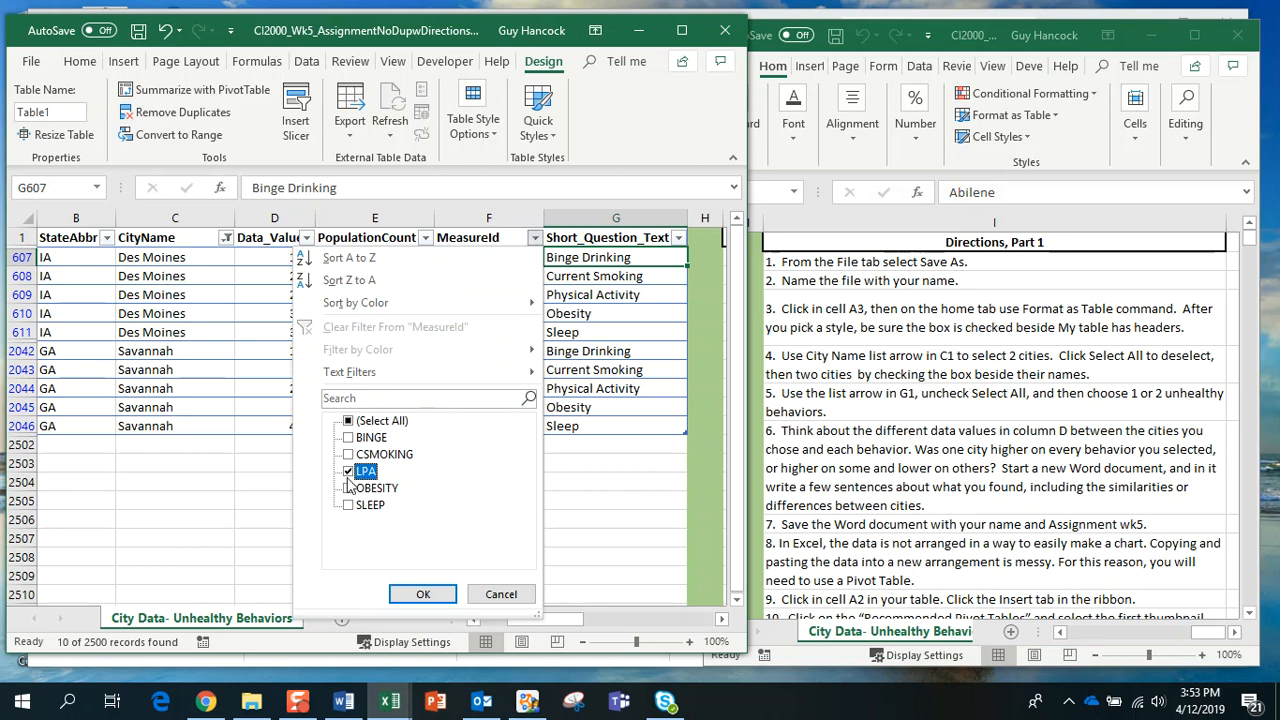
{"action": "left_click", "coordinate": [348, 489]}
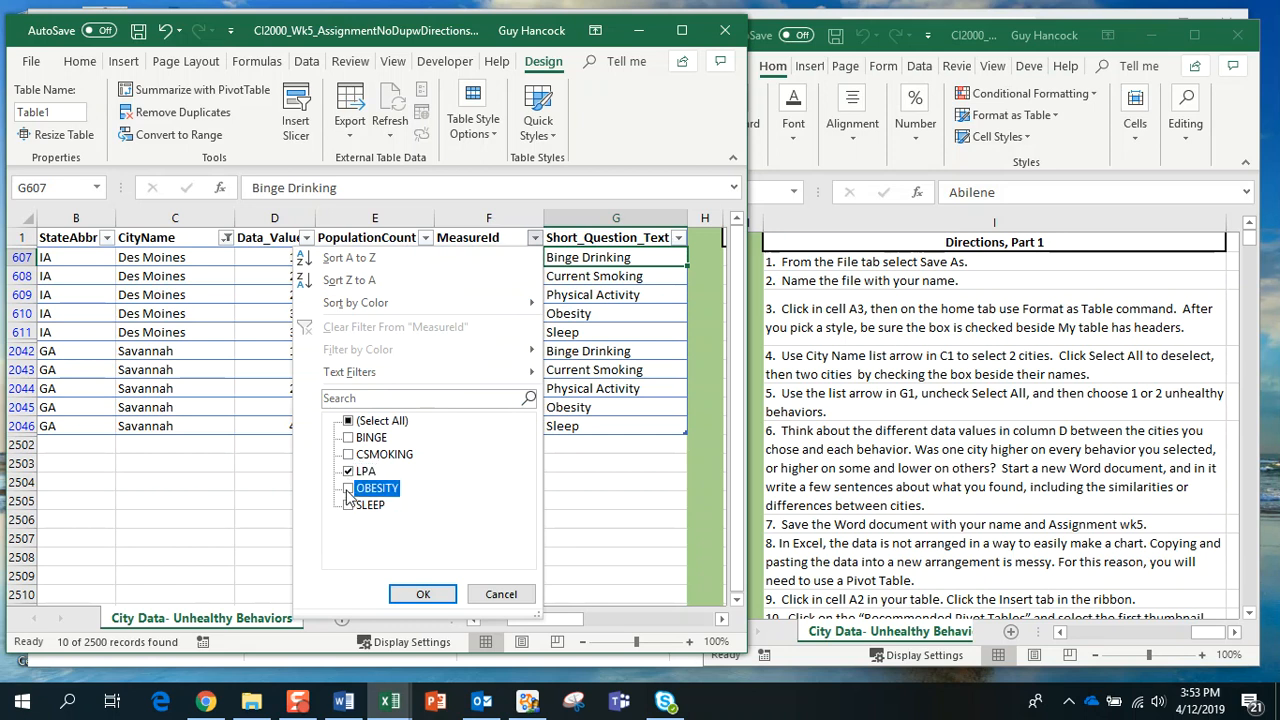
{"action": "left_click", "coordinate": [412, 594]}
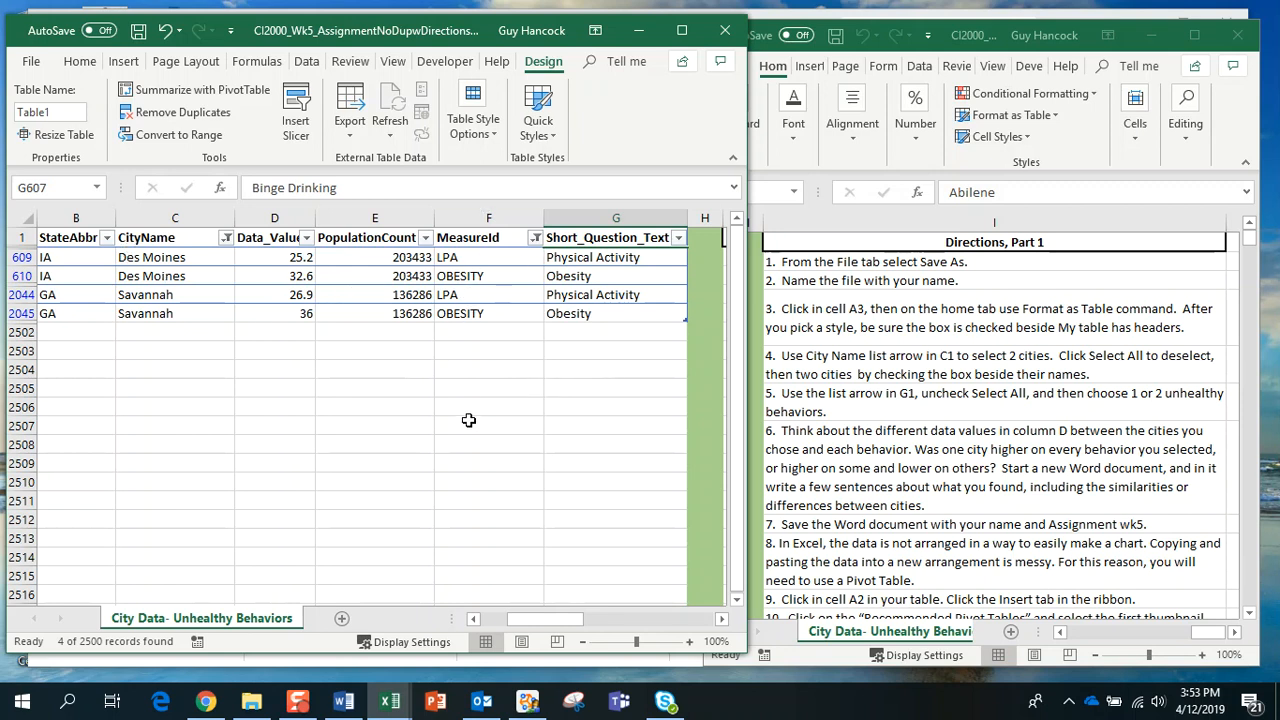
Insert the first recommended PivotTable, Sum of Data_Value by StateAbbr, from the city data table
{"action": "left_click", "coordinate": [298, 293]}
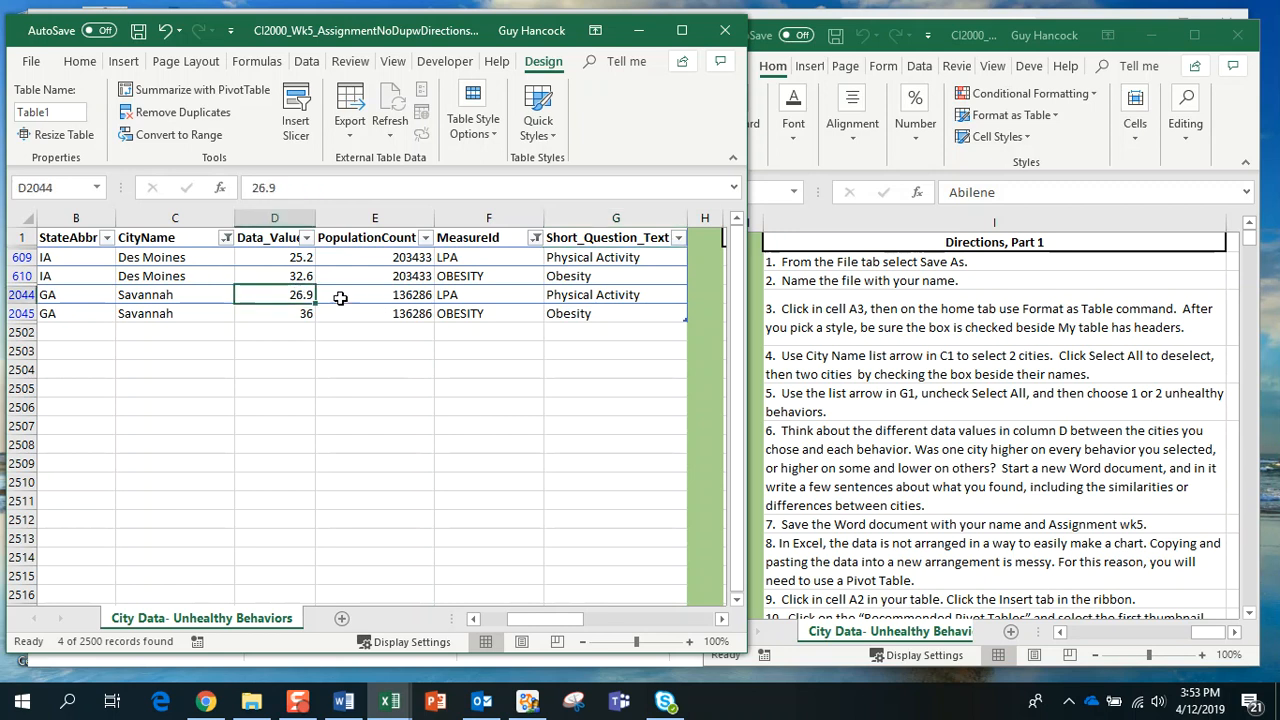
{"action": "left_click", "coordinate": [325, 460]}
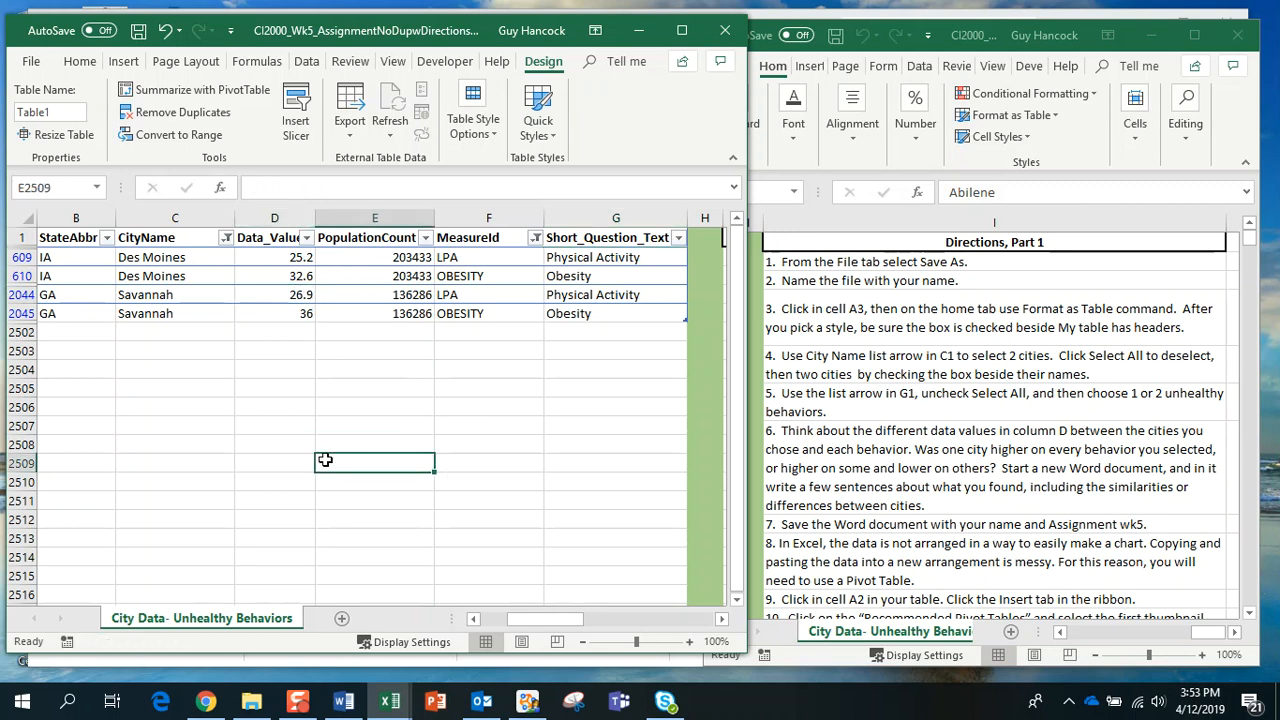
{"action": "left_click", "coordinate": [358, 281]}
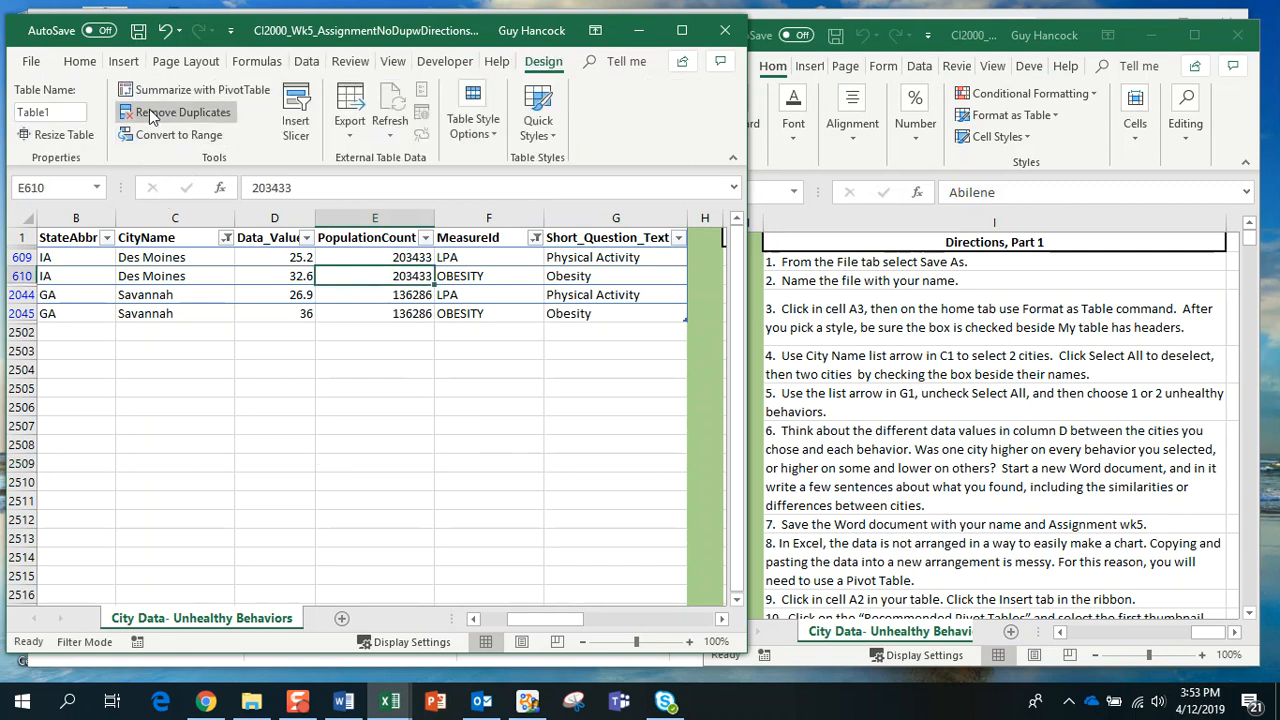
{"action": "left_click", "coordinate": [116, 63]}
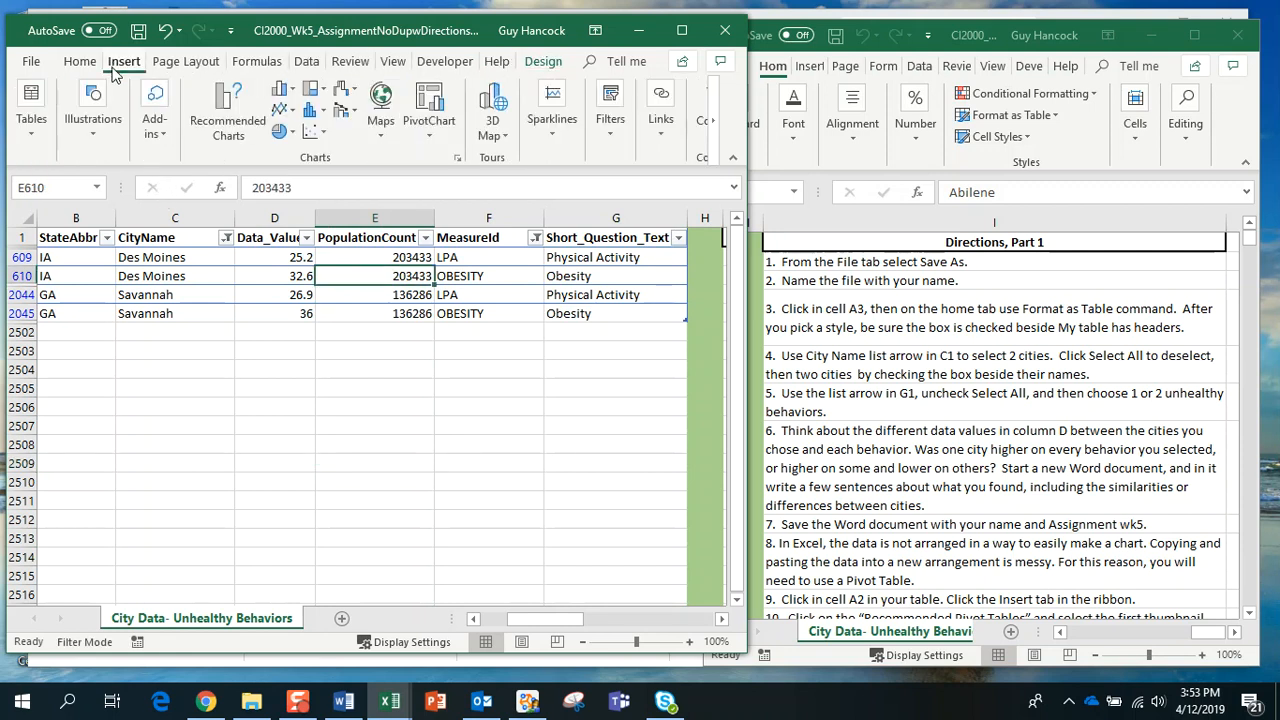
{"action": "left_click", "coordinate": [31, 110]}
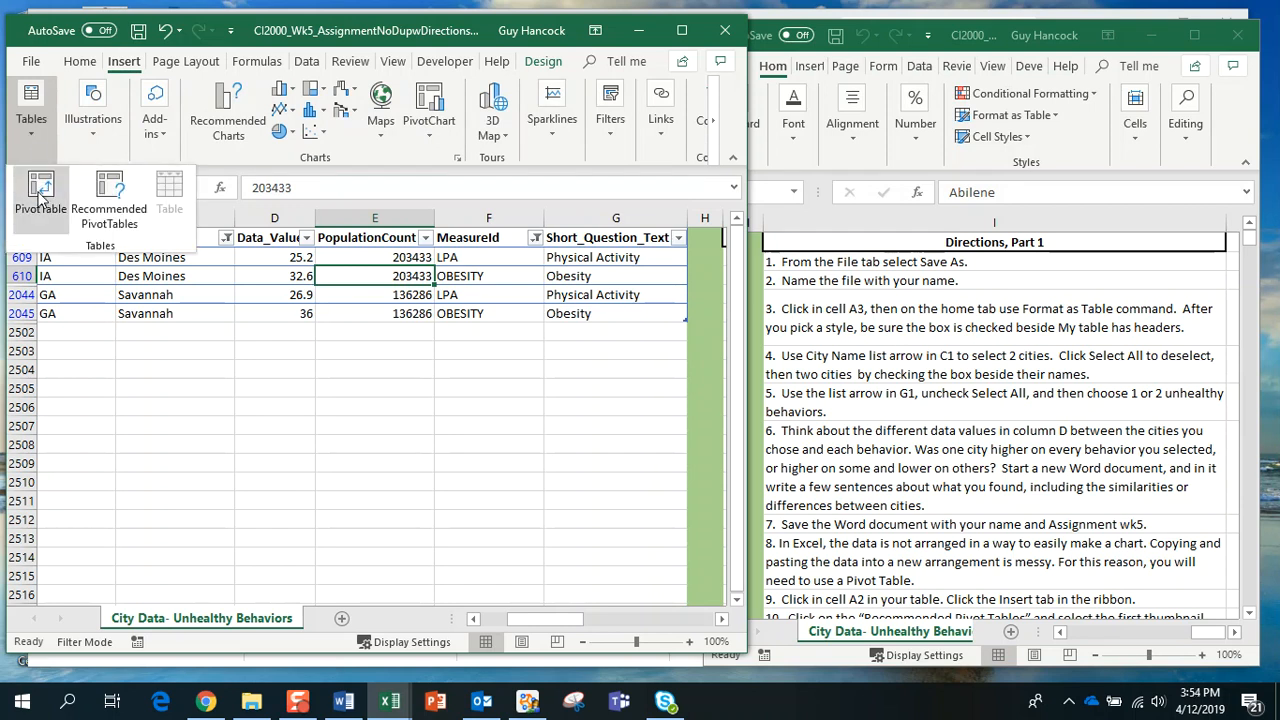
{"action": "left_click", "coordinate": [110, 200]}
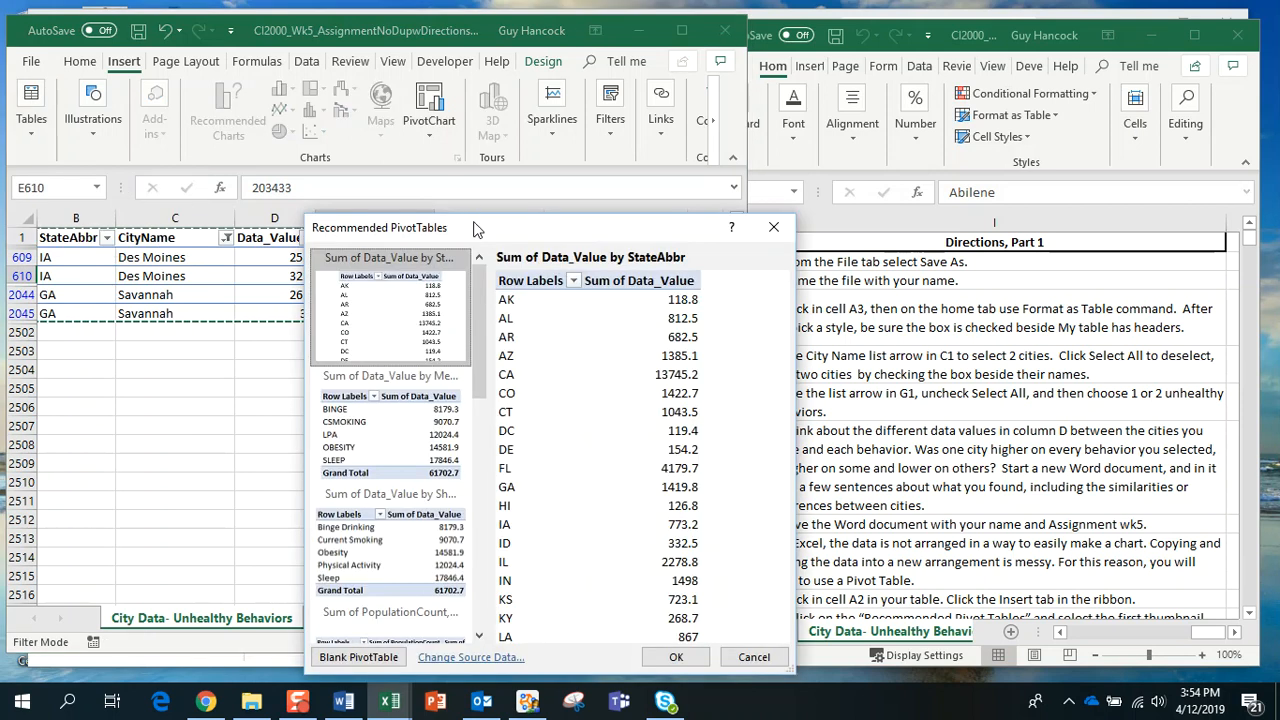
{"action": "left_click_drag", "start_coordinate": [483, 230], "coordinate": [439, 128]}
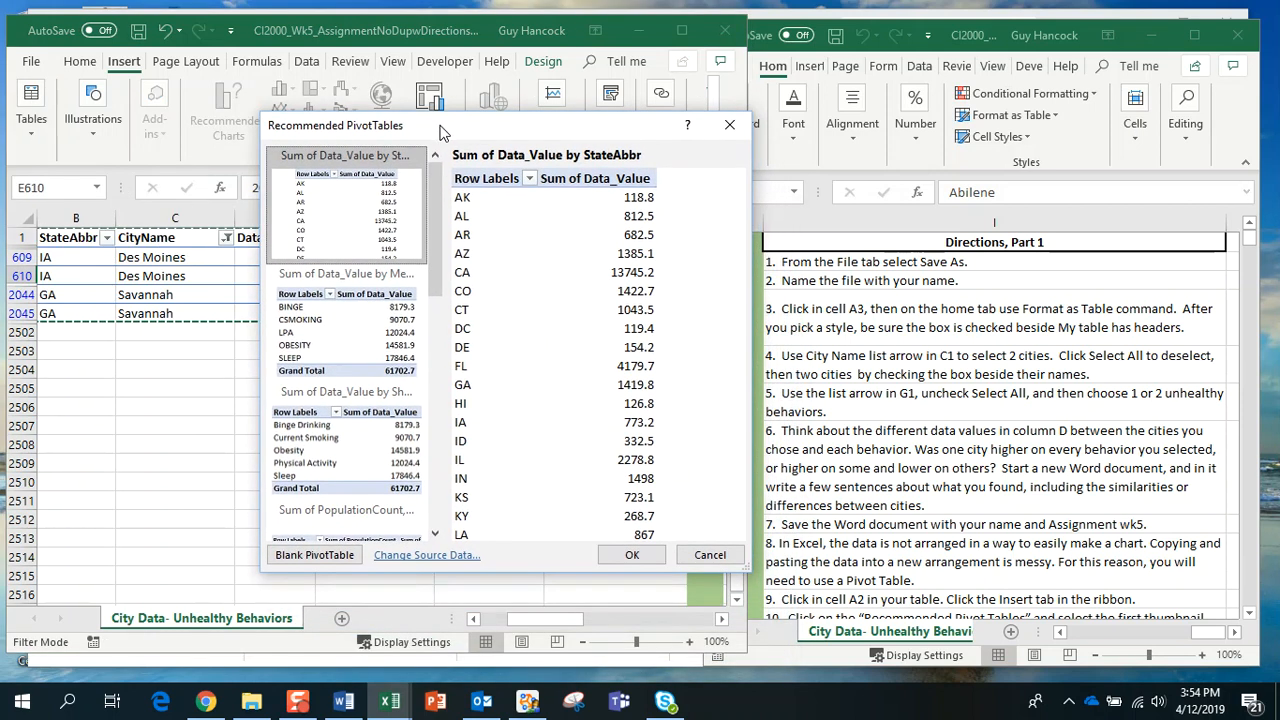
{"action": "left_click_drag", "start_coordinate": [435, 207], "coordinate": [469, 228]}
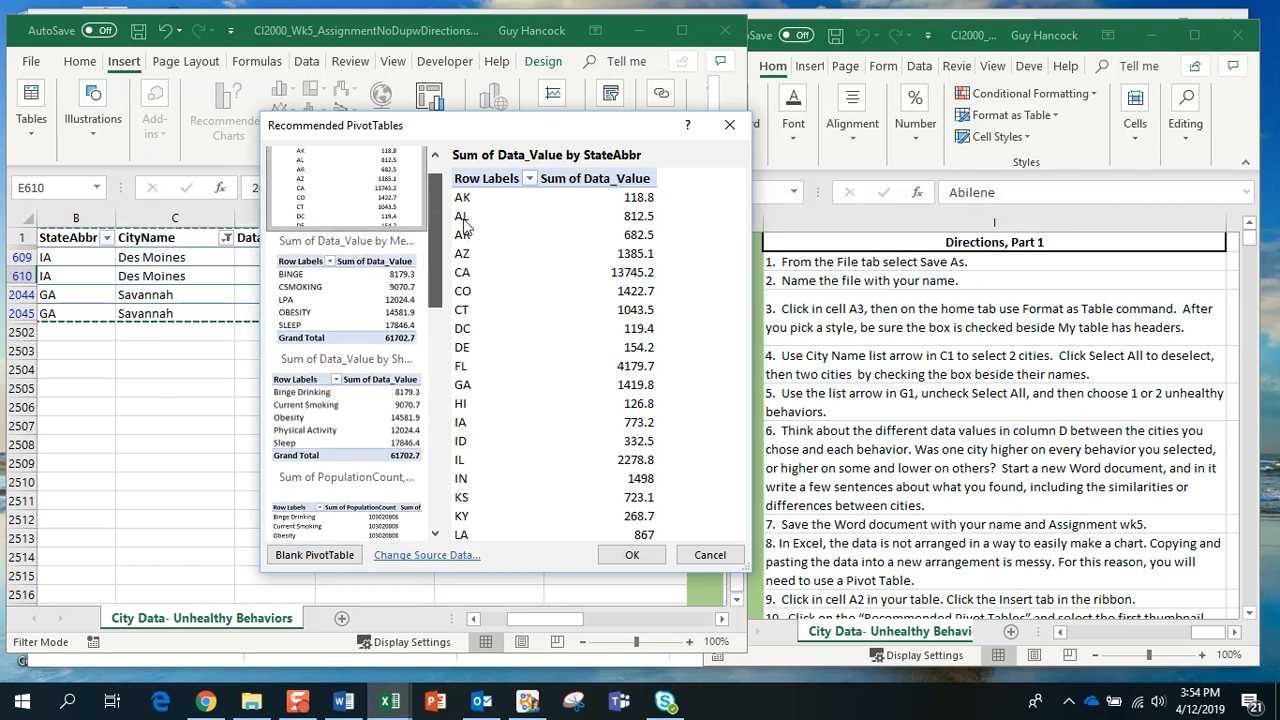
{"action": "left_click", "coordinate": [634, 556]}
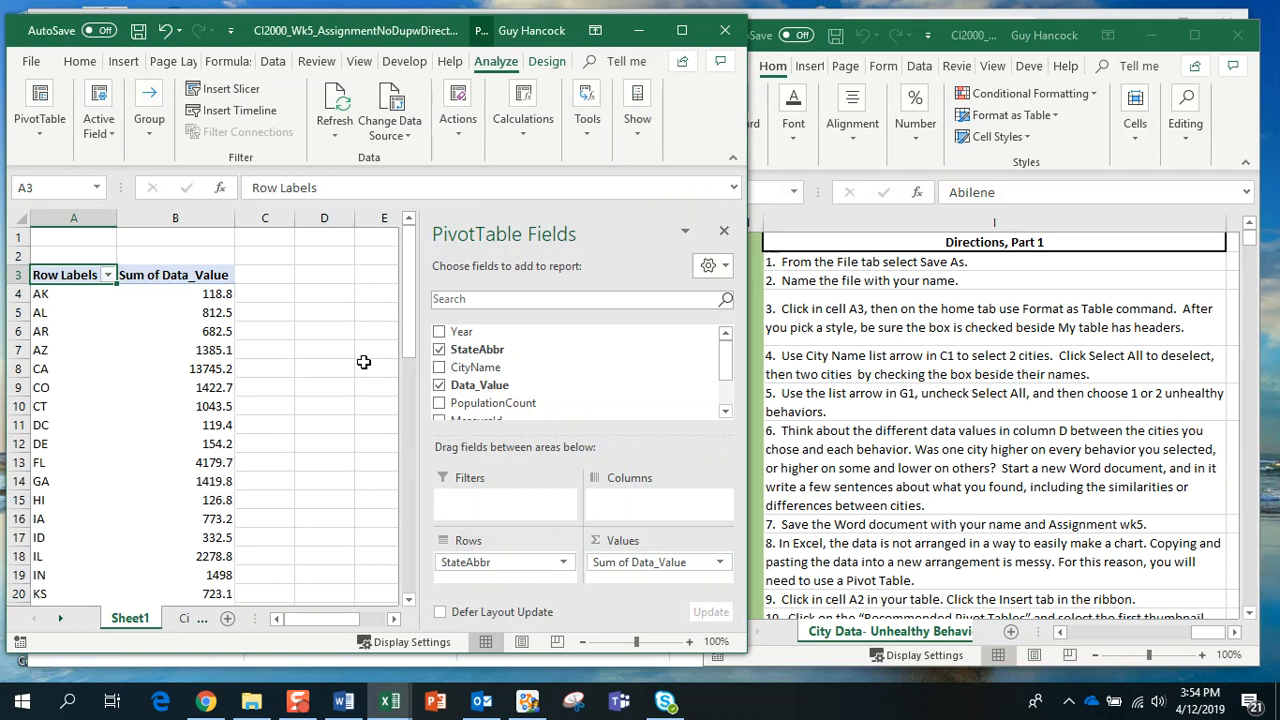
Following Directions, Part 2, empty the pivot table's areas by removing StateAbbr from Rows and Sum of Data_Value from Values
{"action": "scroll", "coordinate": [1055, 347], "scroll_direction": "down", "scroll_amount": 3}
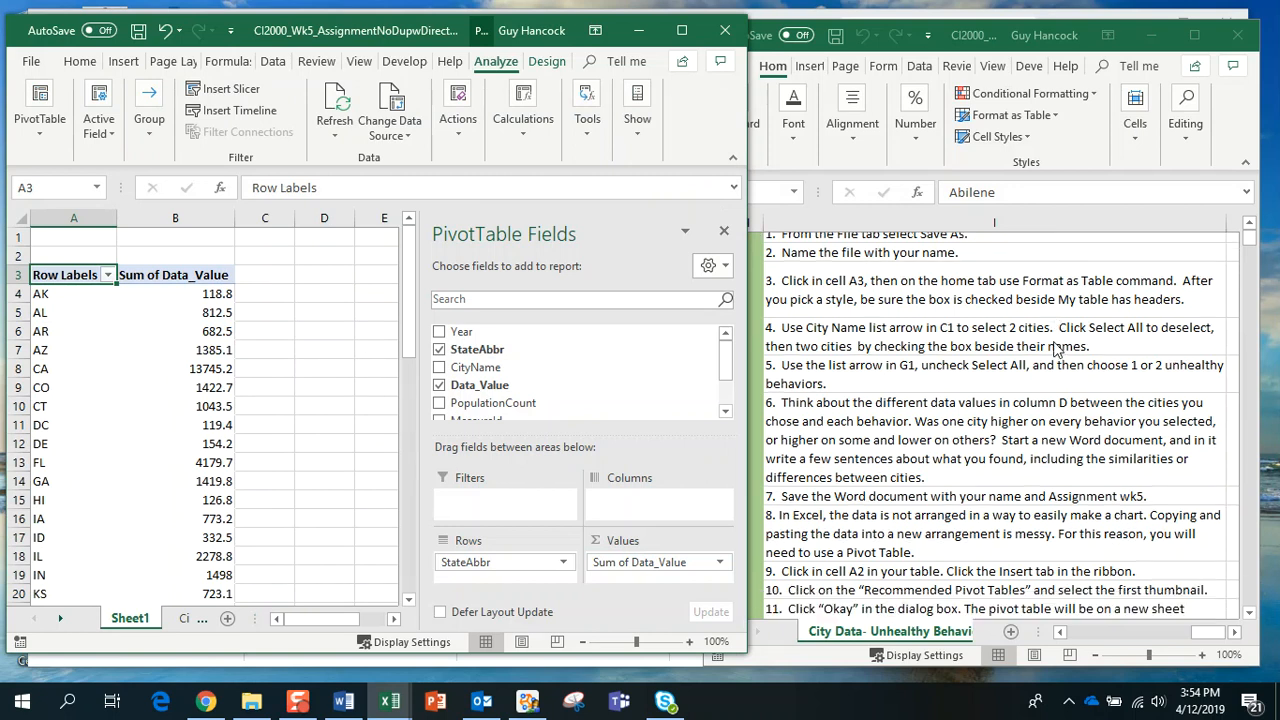
{"action": "scroll", "coordinate": [985, 368], "scroll_direction": "down", "scroll_amount": 2}
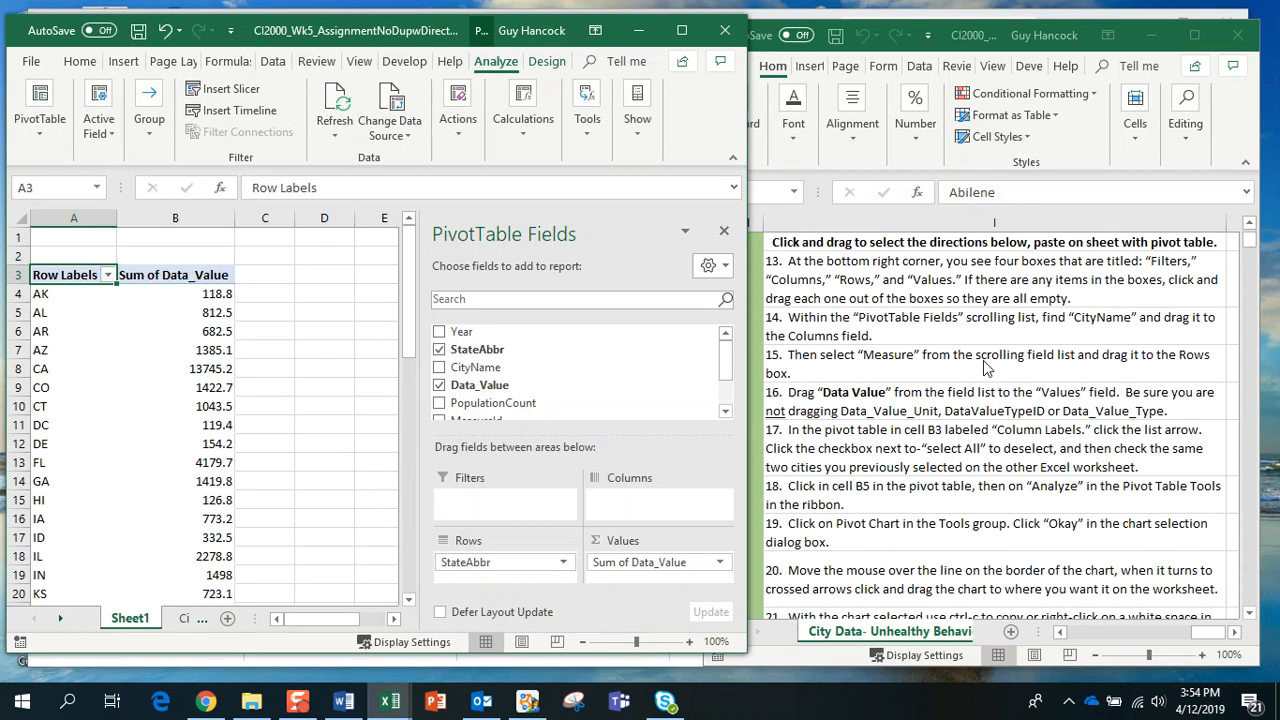
{"action": "scroll", "coordinate": [990, 364], "scroll_direction": "up", "scroll_amount": 1}
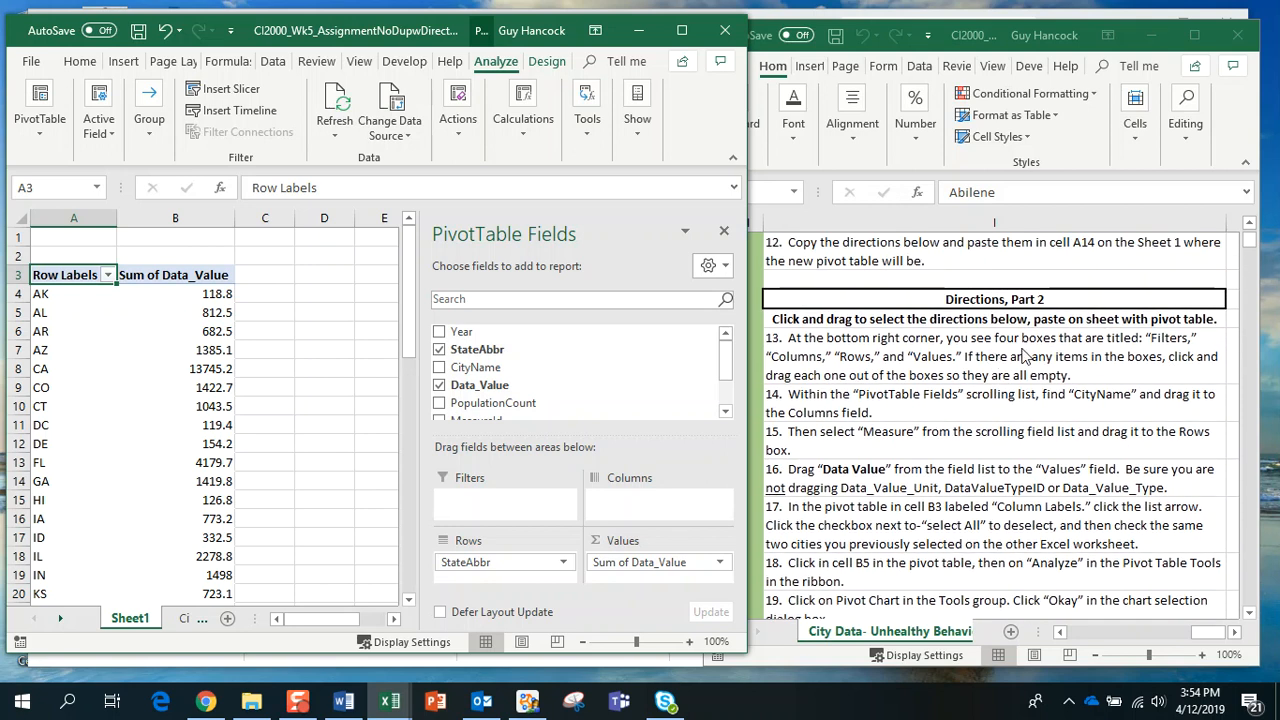
{"action": "left_click", "coordinate": [1248, 618]}
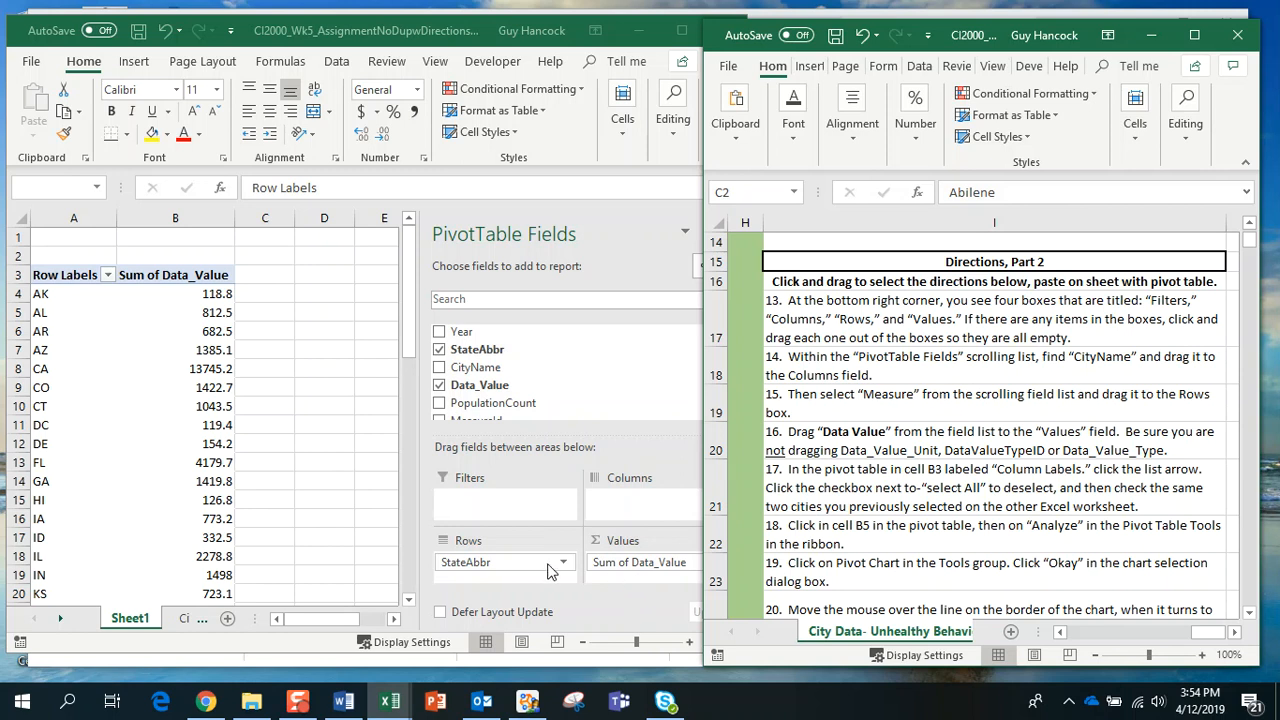
{"action": "left_click", "coordinate": [558, 570]}
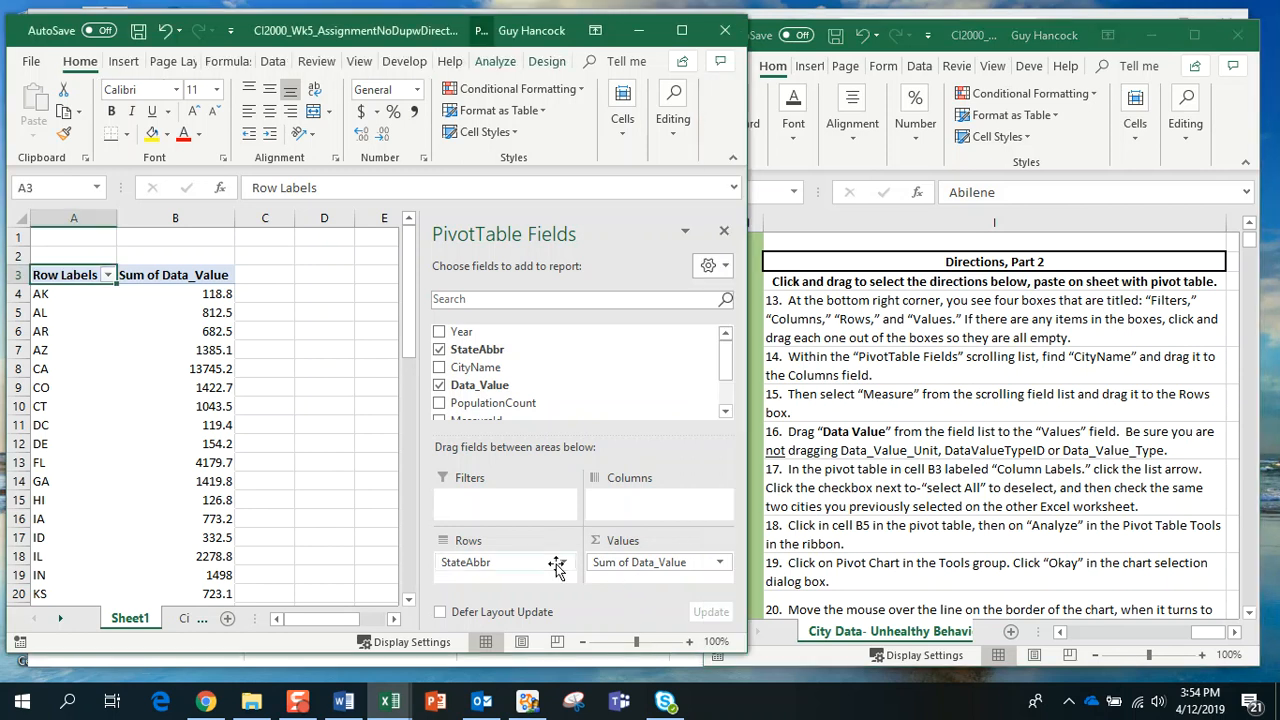
{"action": "left_click_drag", "start_coordinate": [558, 567], "coordinate": [600, 368]}
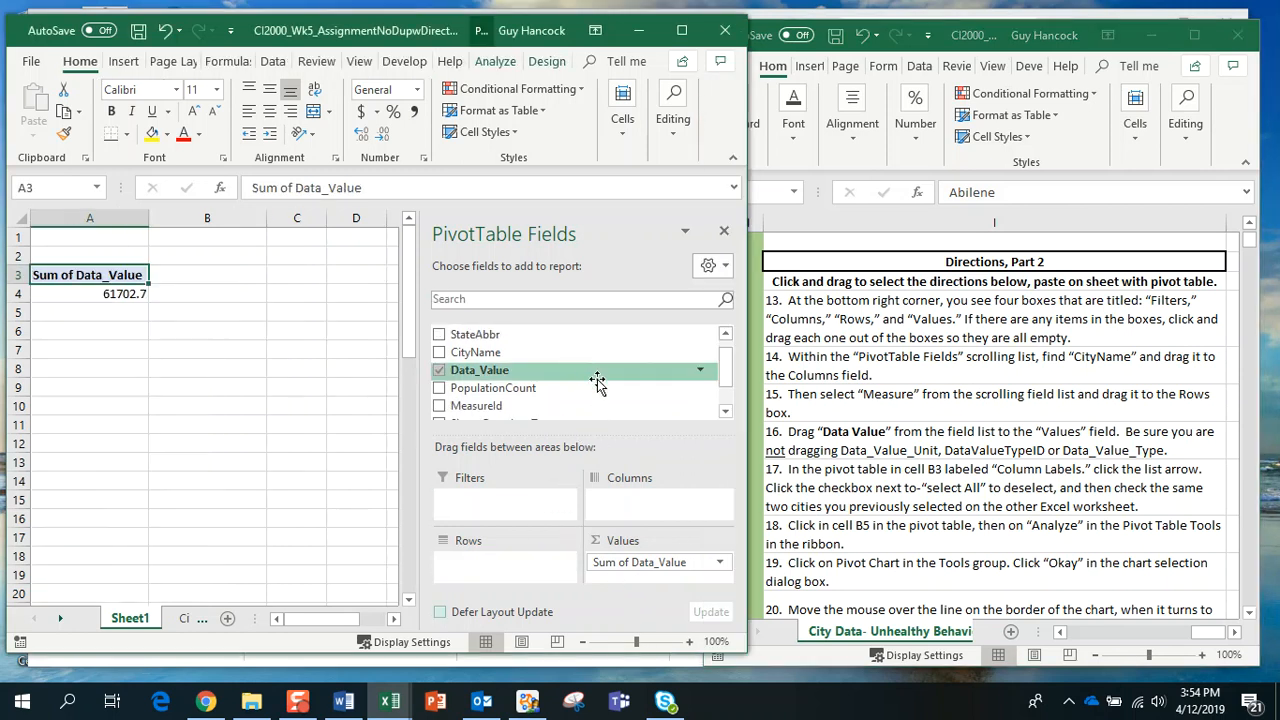
{"action": "left_click", "coordinate": [660, 564]}
{"action": "left_click_drag", "start_coordinate": [660, 564], "coordinate": [657, 403]}
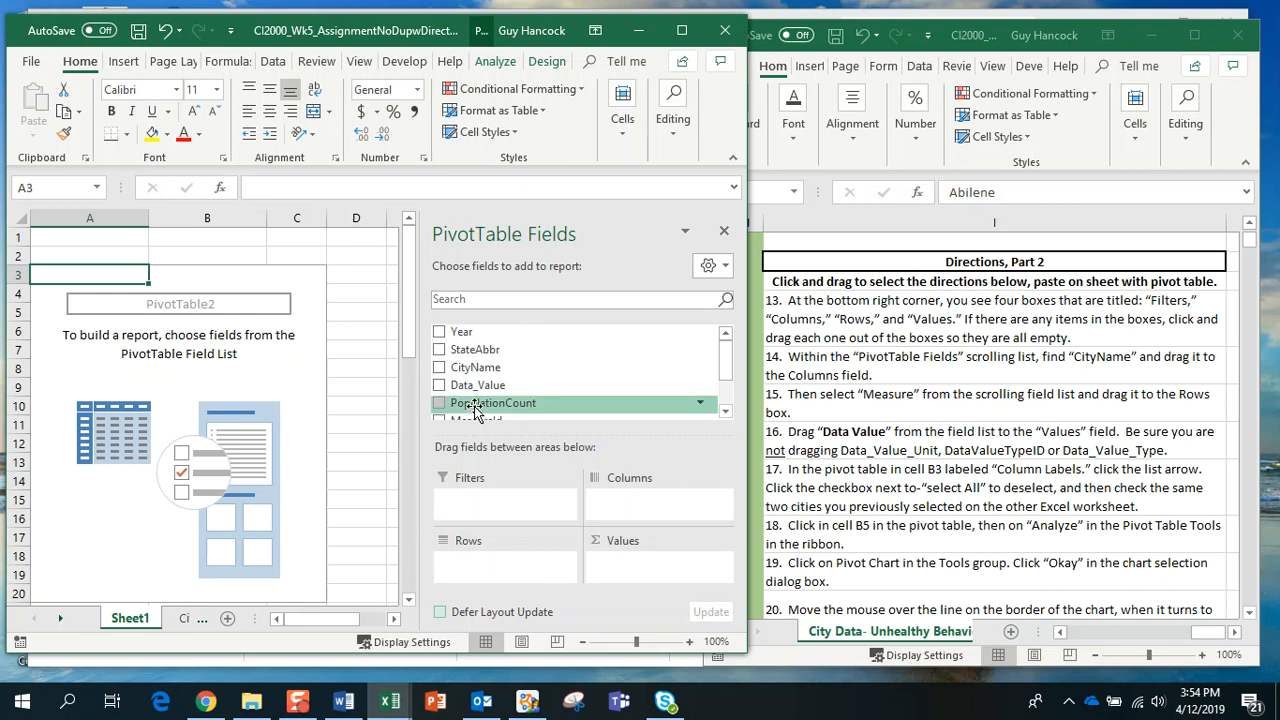
Place the MeasureId field in the Rows area of the empty pivot table
{"action": "left_click", "coordinate": [725, 412]}
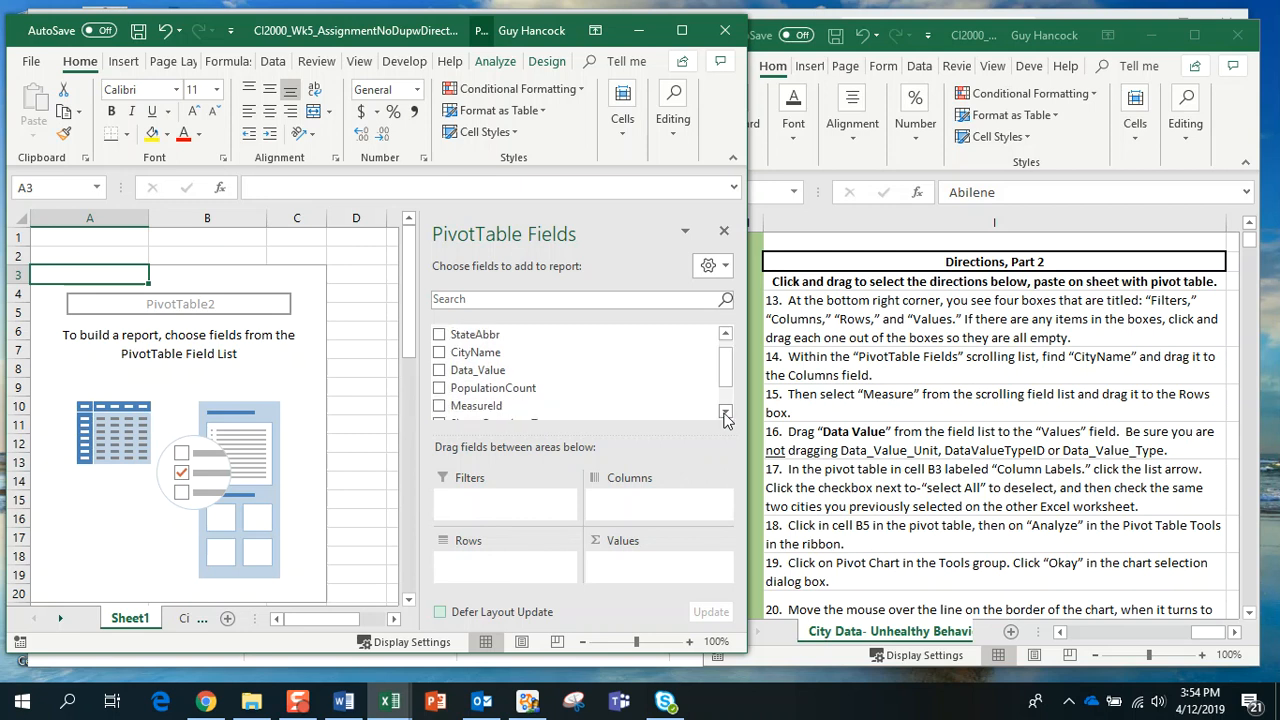
{"action": "left_click", "coordinate": [725, 412]}
{"action": "left_click", "coordinate": [725, 412]}
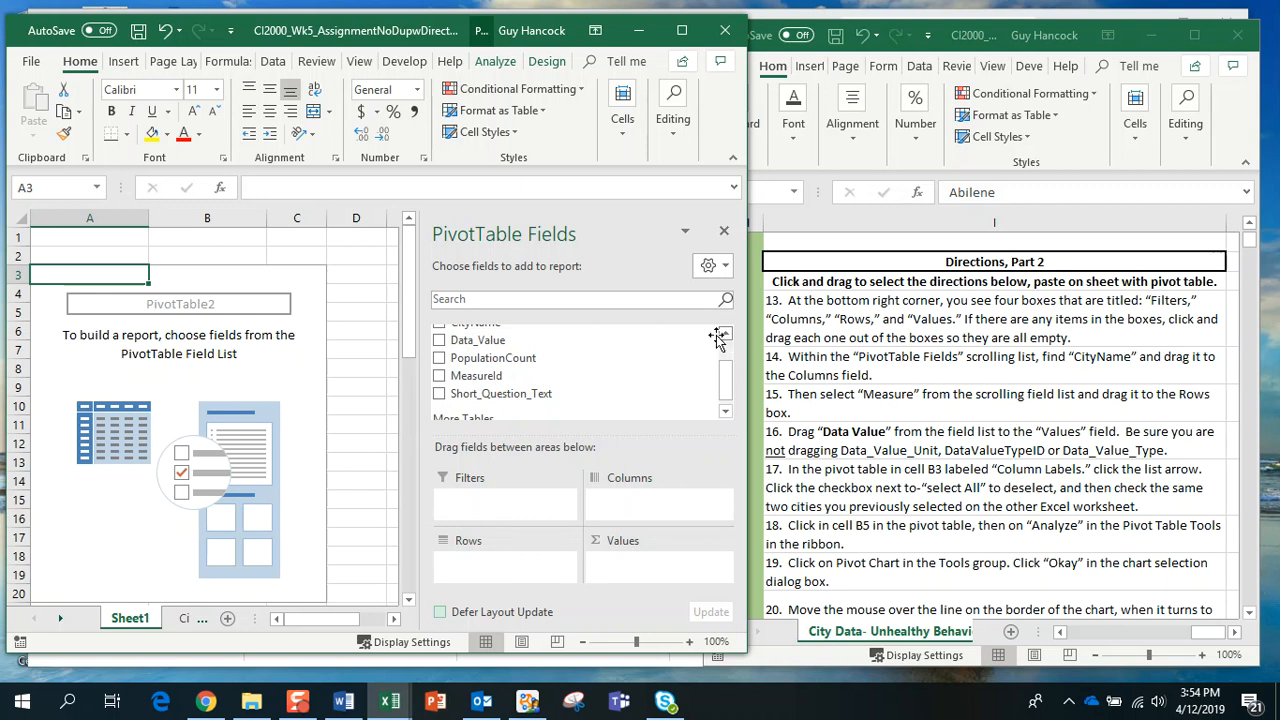
{"action": "left_click_drag", "start_coordinate": [497, 376], "coordinate": [498, 566]}
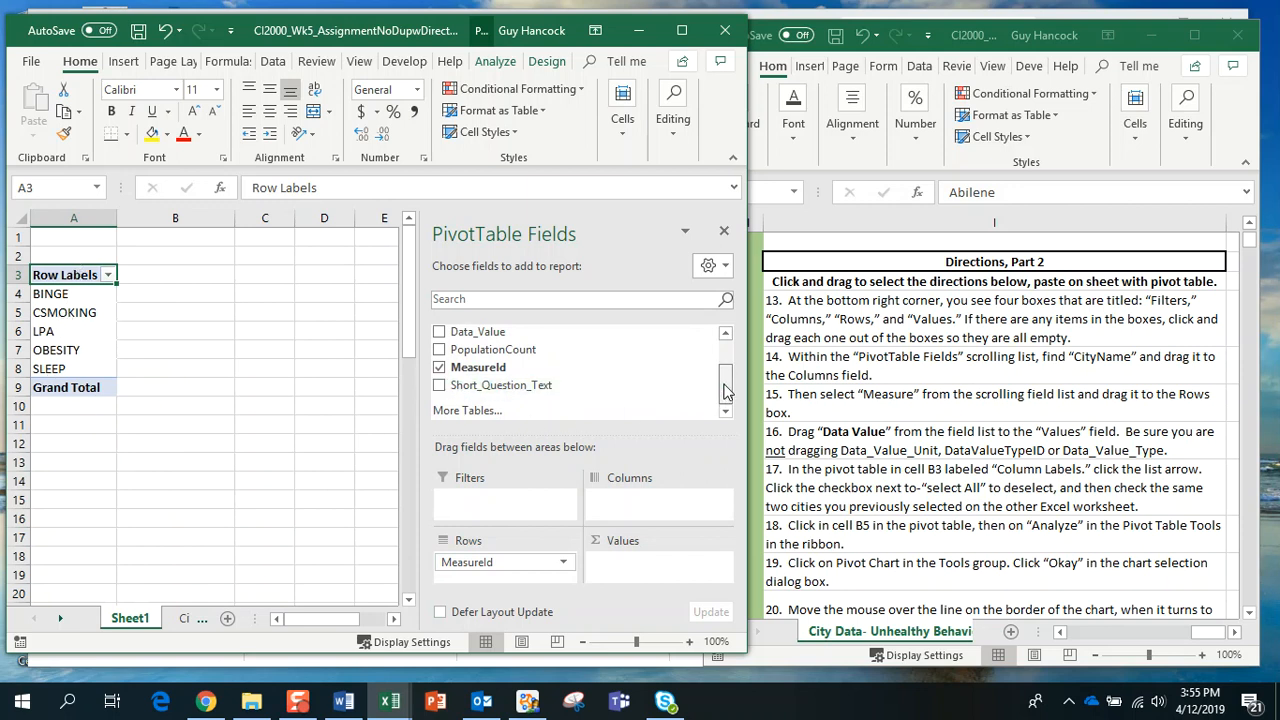
Place the CityName field in the pivot table's Columns area and Data_Value in its Values area
{"action": "scroll", "coordinate": [710, 390], "scroll_direction": "up", "scroll_amount": 1}
{"action": "left_click_drag", "start_coordinate": [488, 356], "coordinate": [643, 498]}
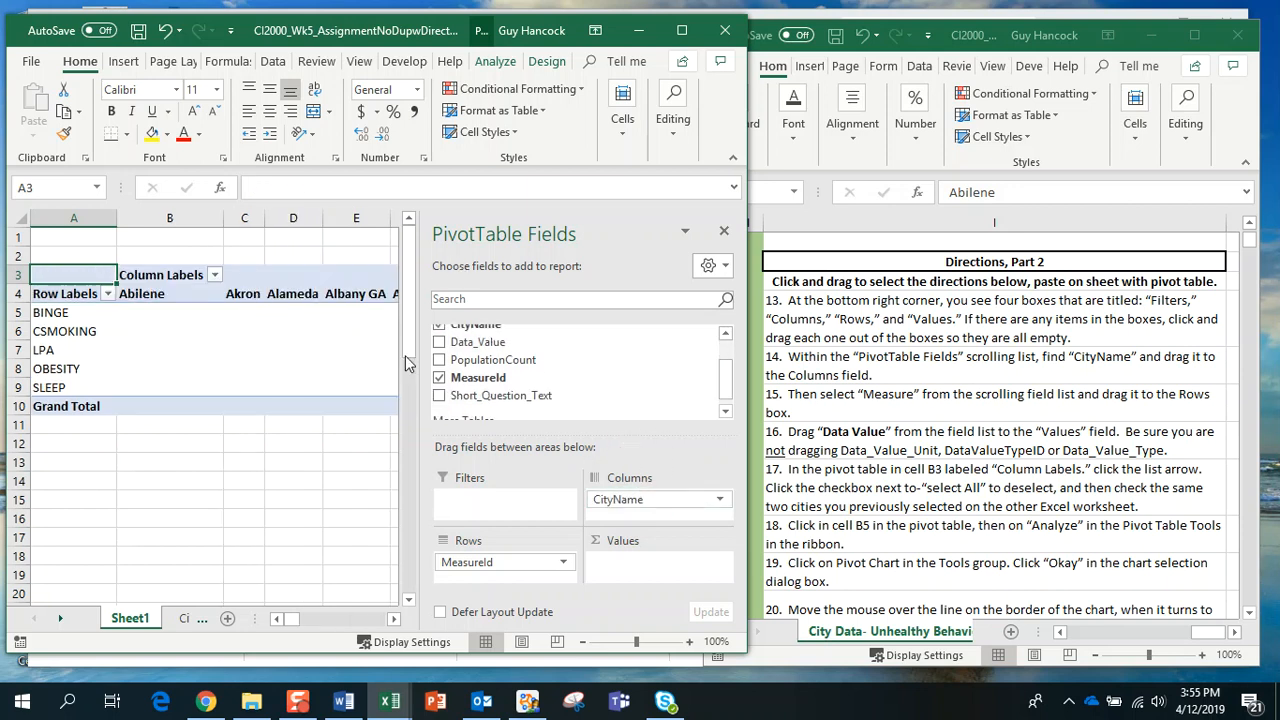
{"action": "left_click_drag", "start_coordinate": [463, 345], "coordinate": [641, 568]}
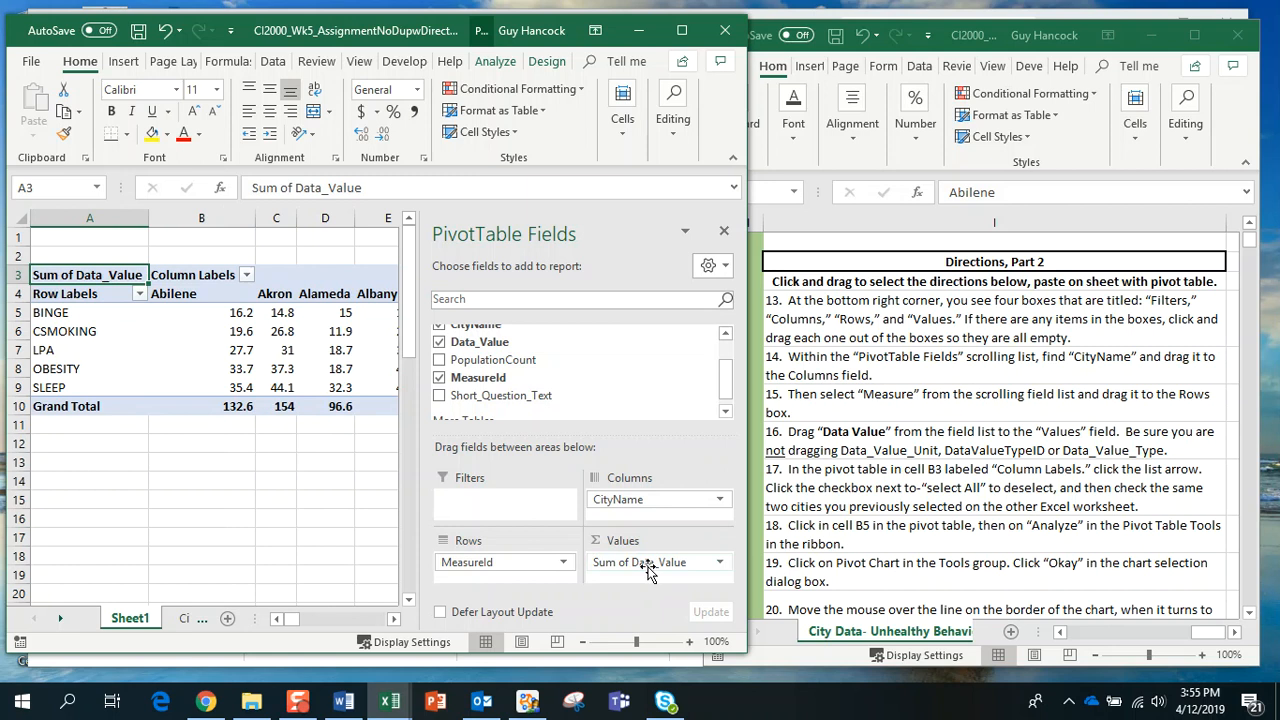
Check the value field settings of Sum of Data_Value and keep Sum as the calculation
{"action": "left_click", "coordinate": [721, 564]}
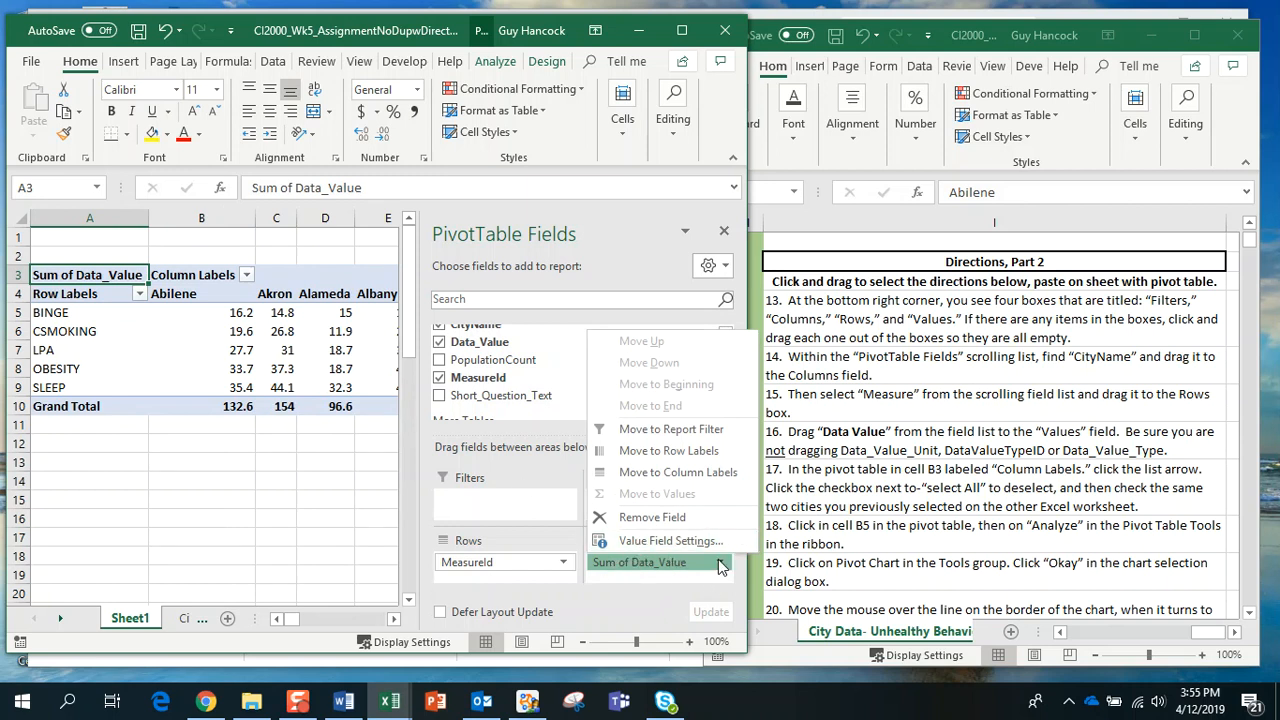
{"action": "left_click", "coordinate": [651, 541]}
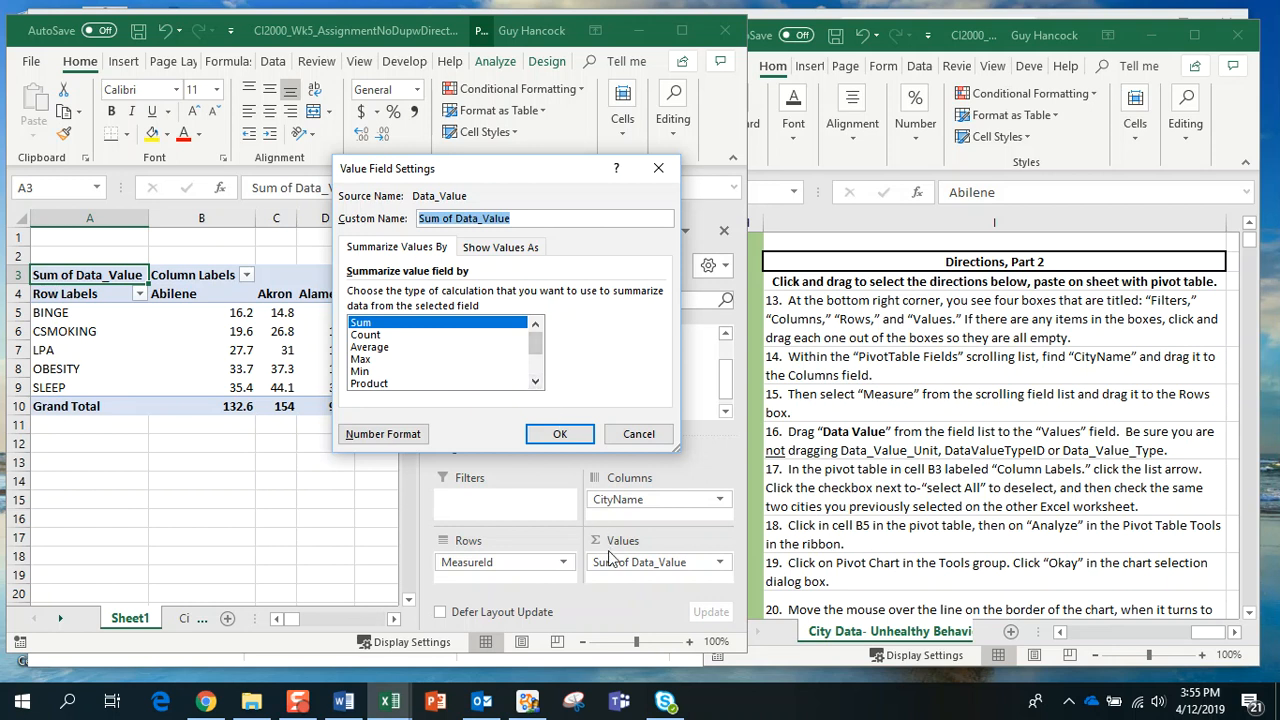
{"action": "left_click", "coordinate": [559, 436]}
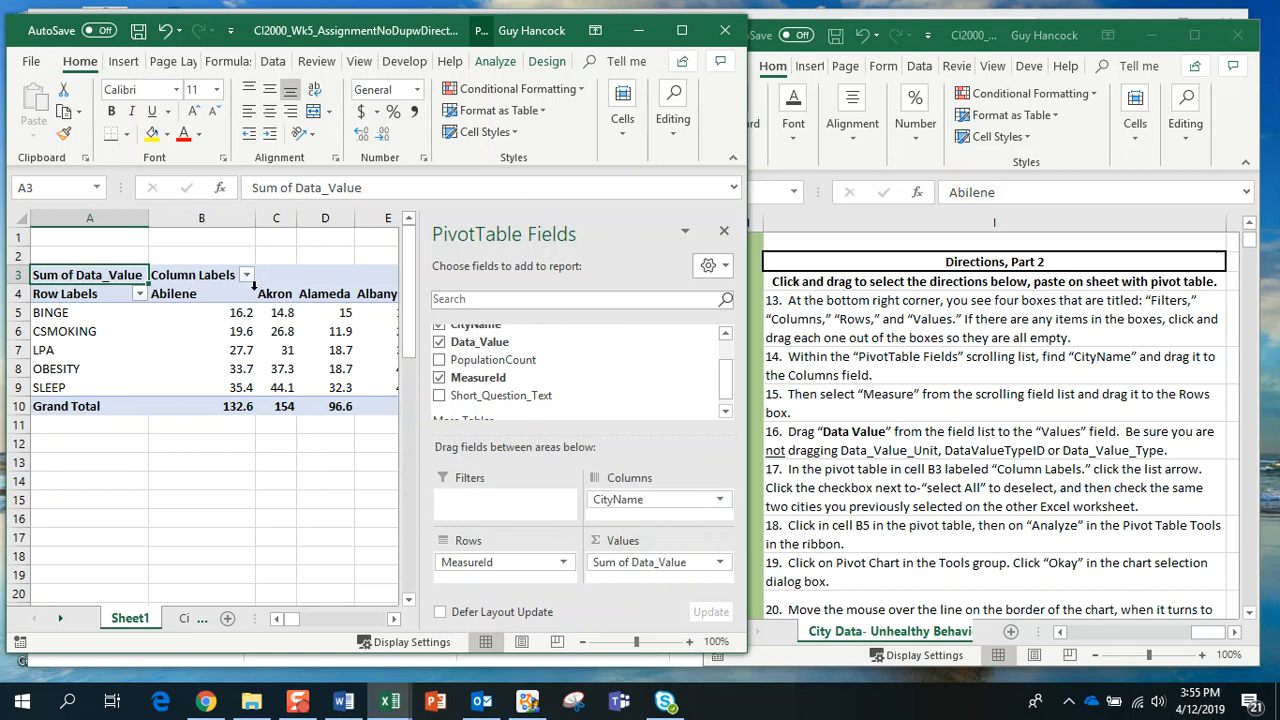
Filter the pivot table's column labels to show only the cities Jonesboro and Kent
{"action": "left_click", "coordinate": [186, 278]}
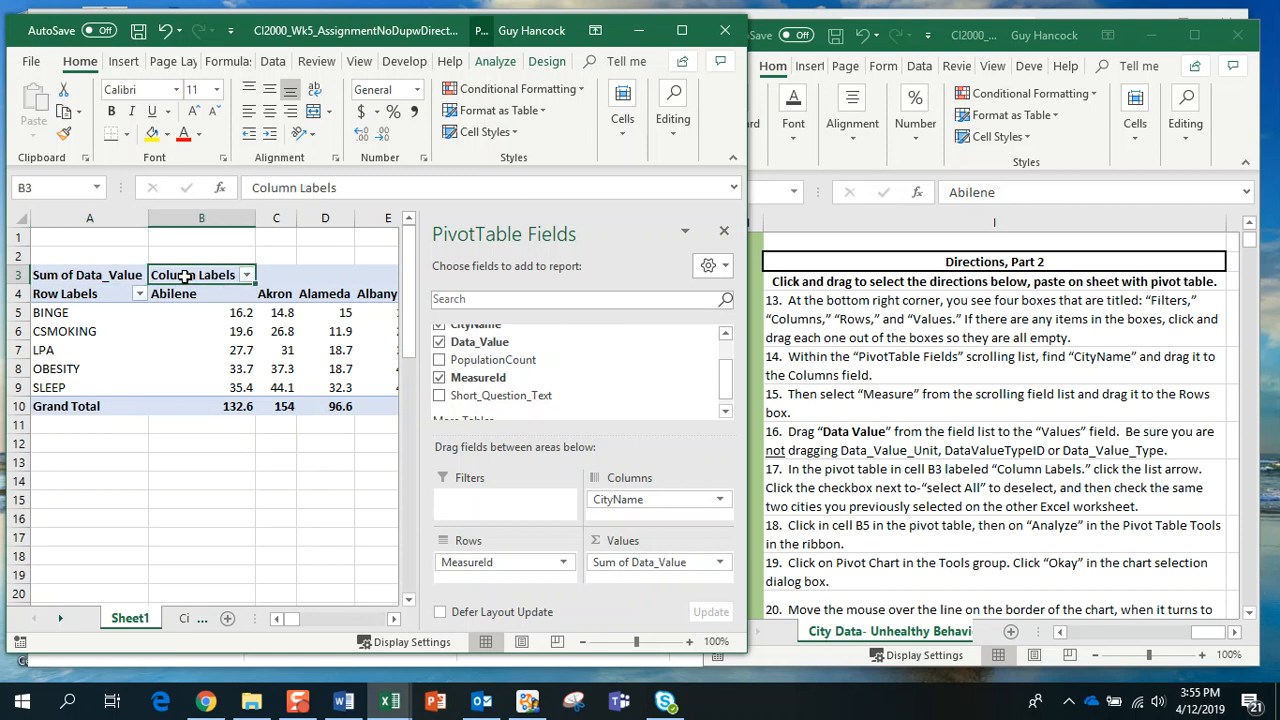
{"action": "left_click", "coordinate": [246, 275]}
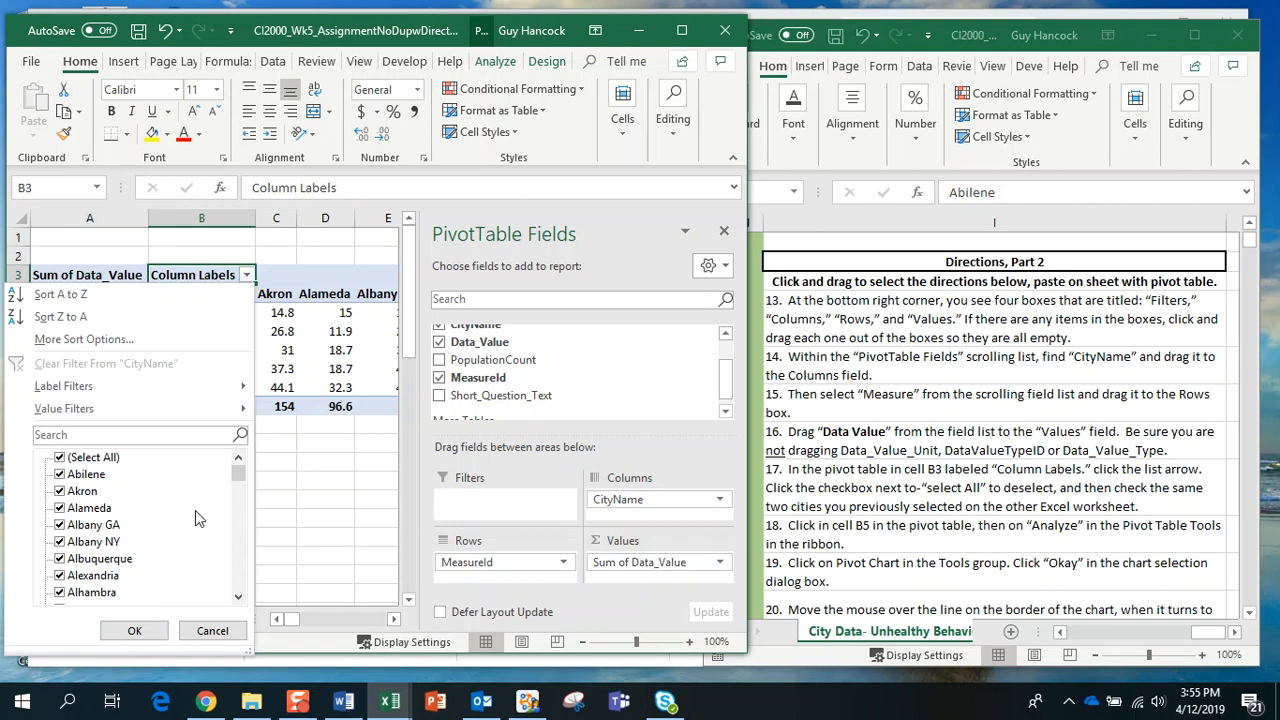
{"action": "left_click", "coordinate": [60, 458]}
{"action": "left_click_drag", "start_coordinate": [242, 478], "coordinate": [242, 521]}
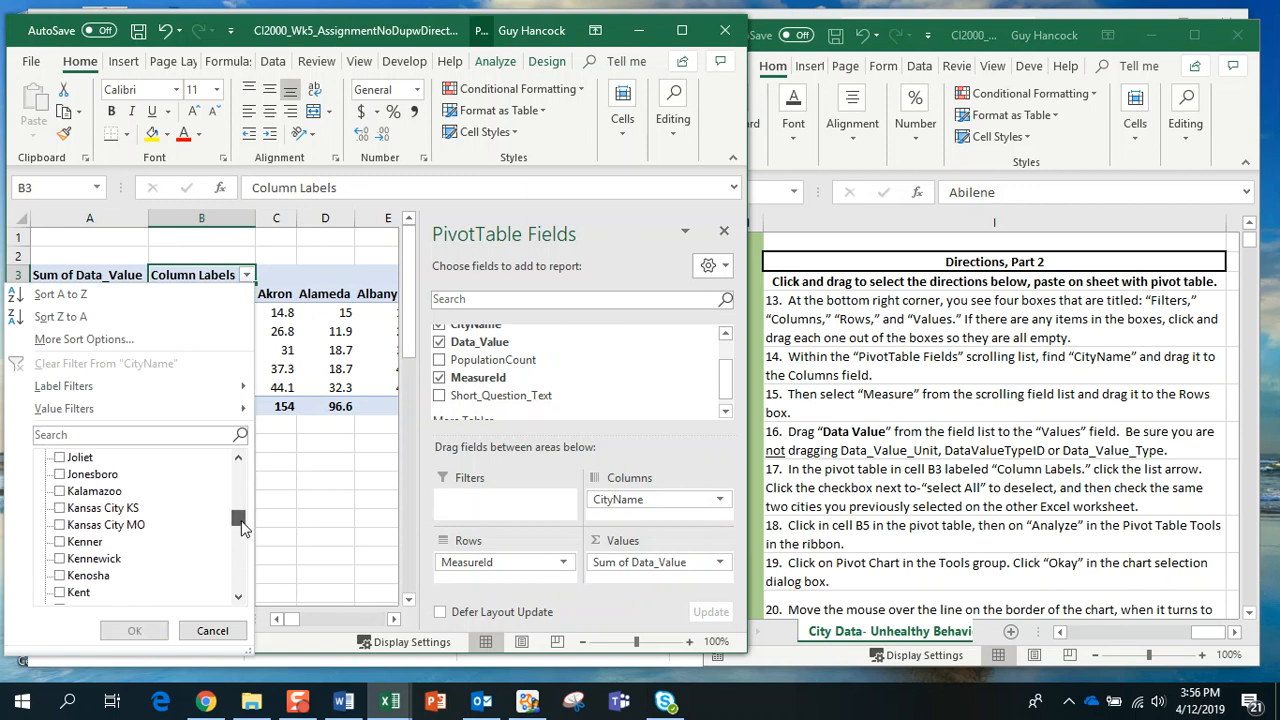
{"action": "left_click", "coordinate": [60, 474]}
{"action": "scroll", "coordinate": [75, 562], "scroll_direction": "down", "scroll_amount": 2}
{"action": "left_click", "coordinate": [61, 525]}
{"action": "left_click", "coordinate": [133, 632]}
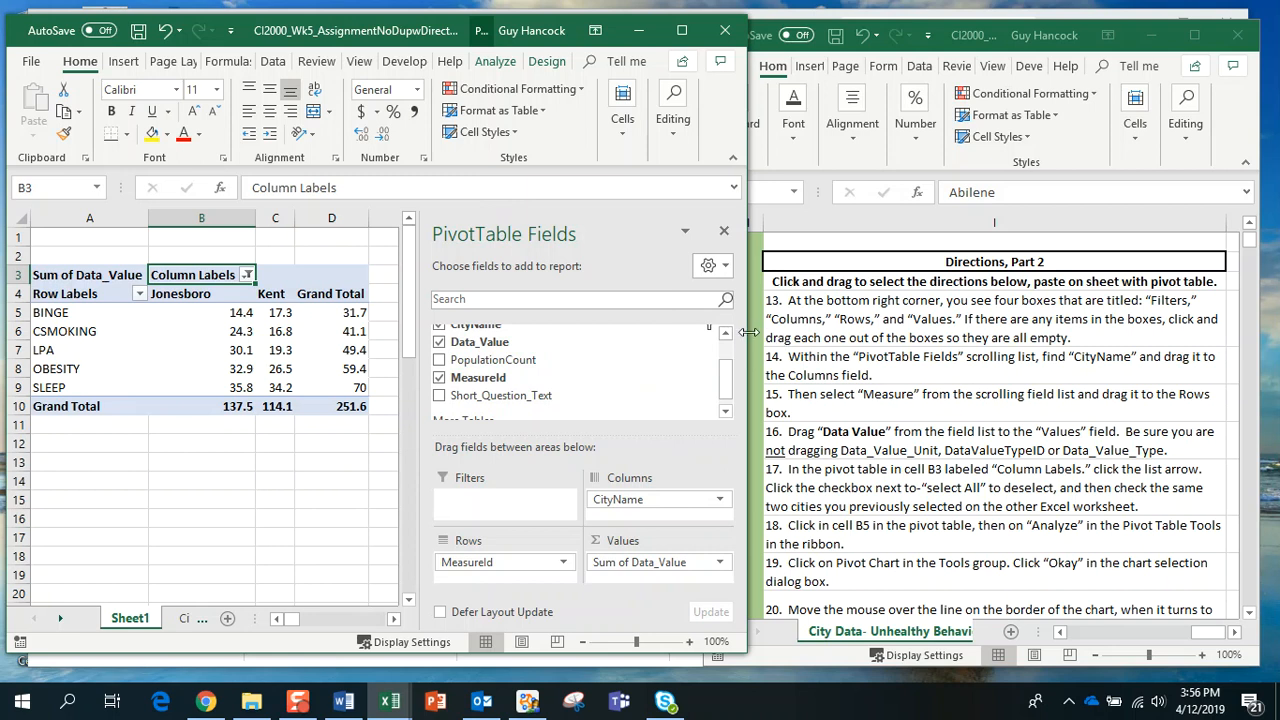
Widen the pivot table's workbook window and view the City Data- Unhealthy Behaviors sheet before returning to Sheet1
{"action": "left_click_drag", "start_coordinate": [748, 342], "coordinate": [1017, 318]}
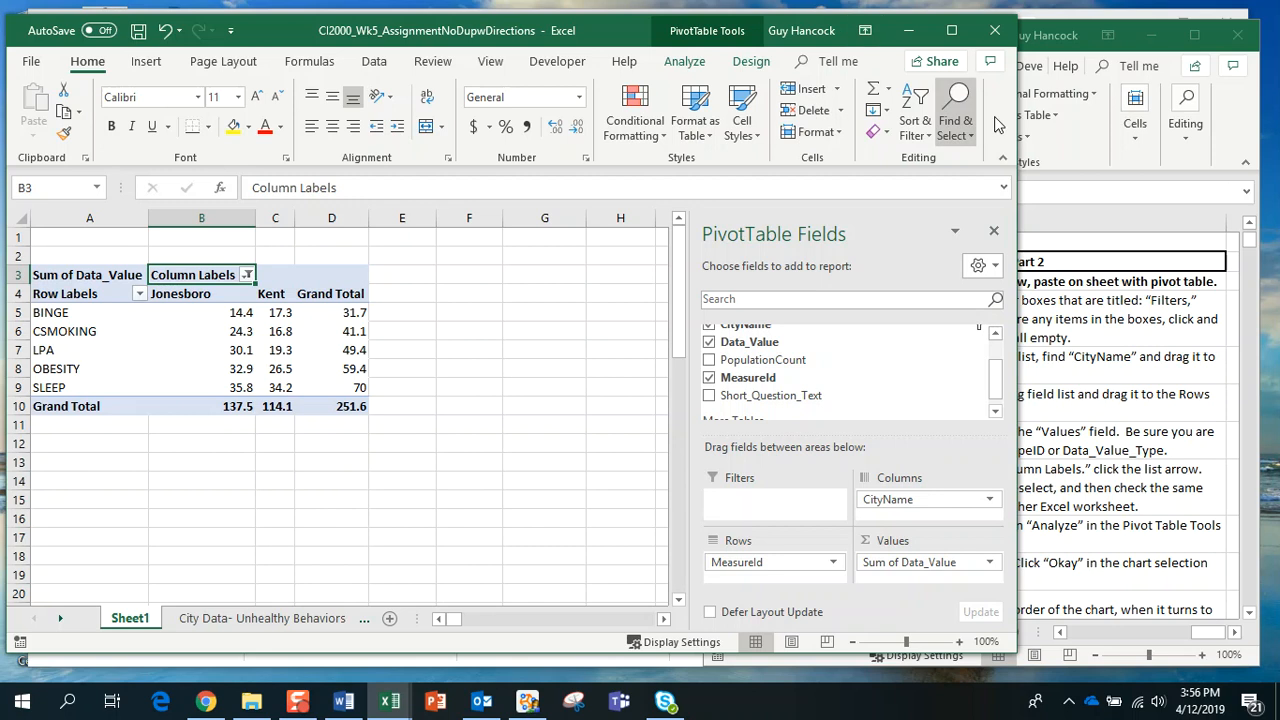
{"action": "left_click", "coordinate": [693, 33]}
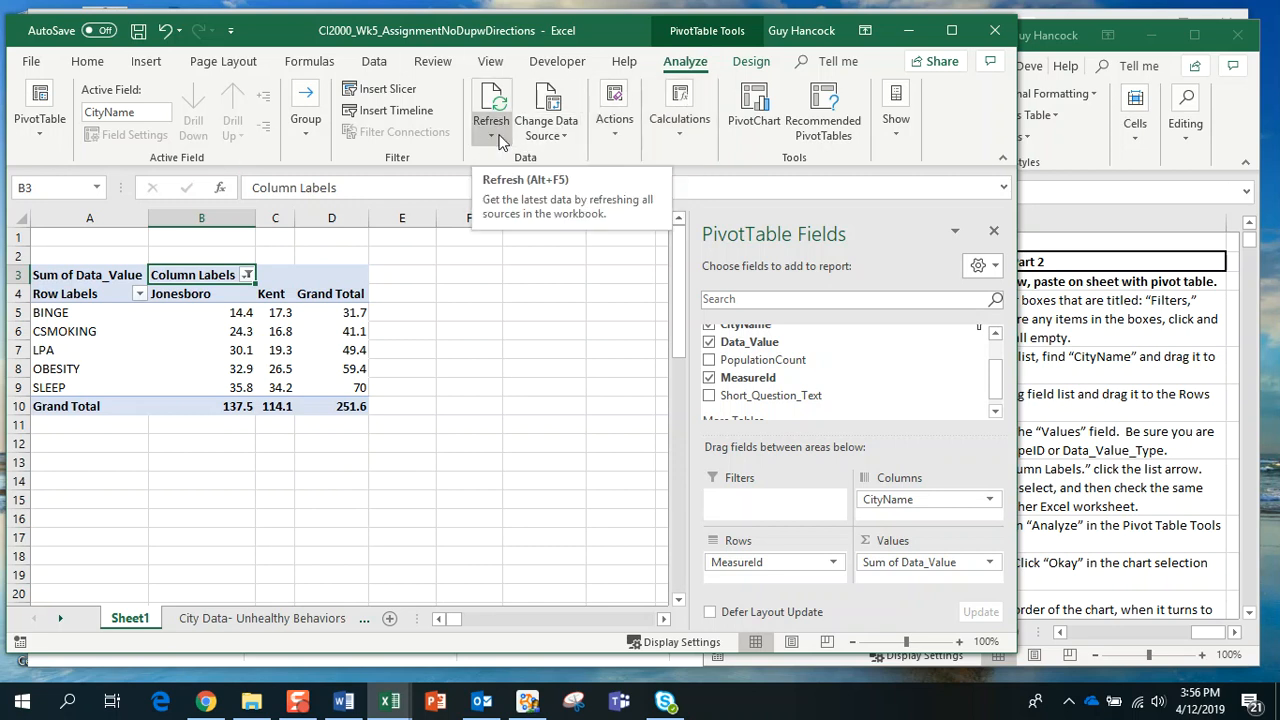
{"action": "left_click", "coordinate": [310, 620]}
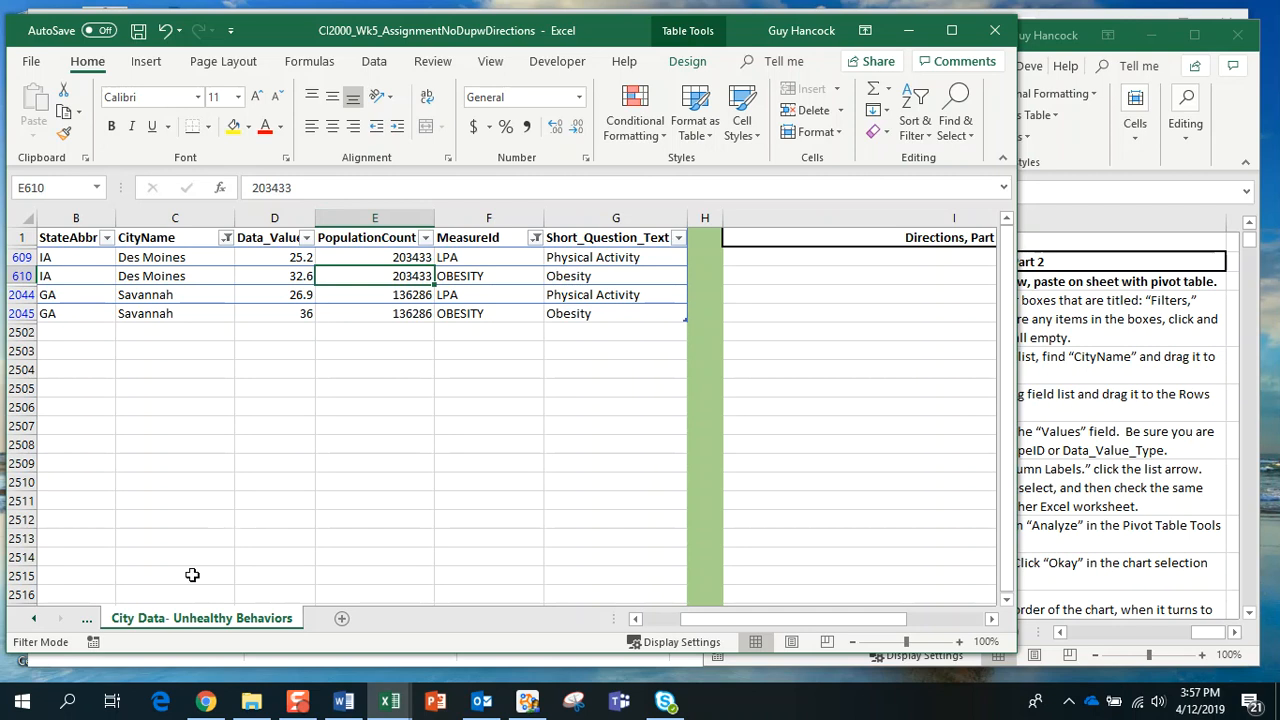
{"action": "left_click", "coordinate": [34, 619]}
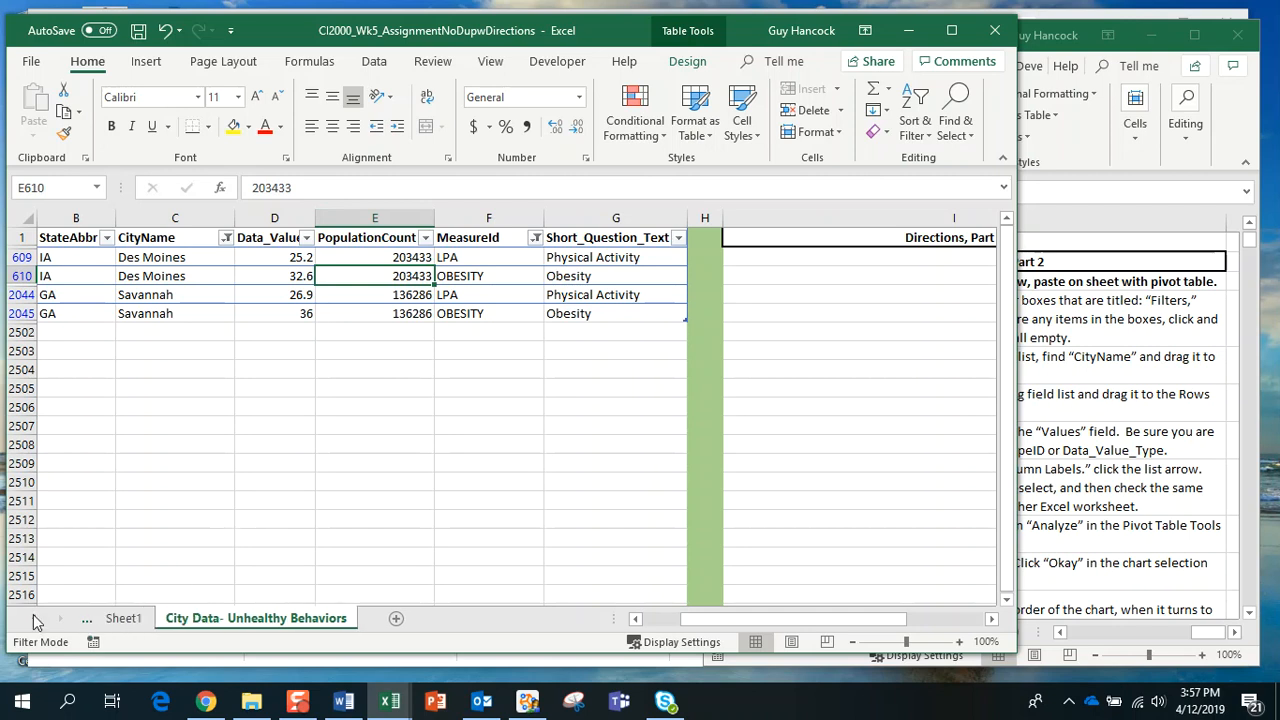
{"action": "left_click", "coordinate": [125, 620]}
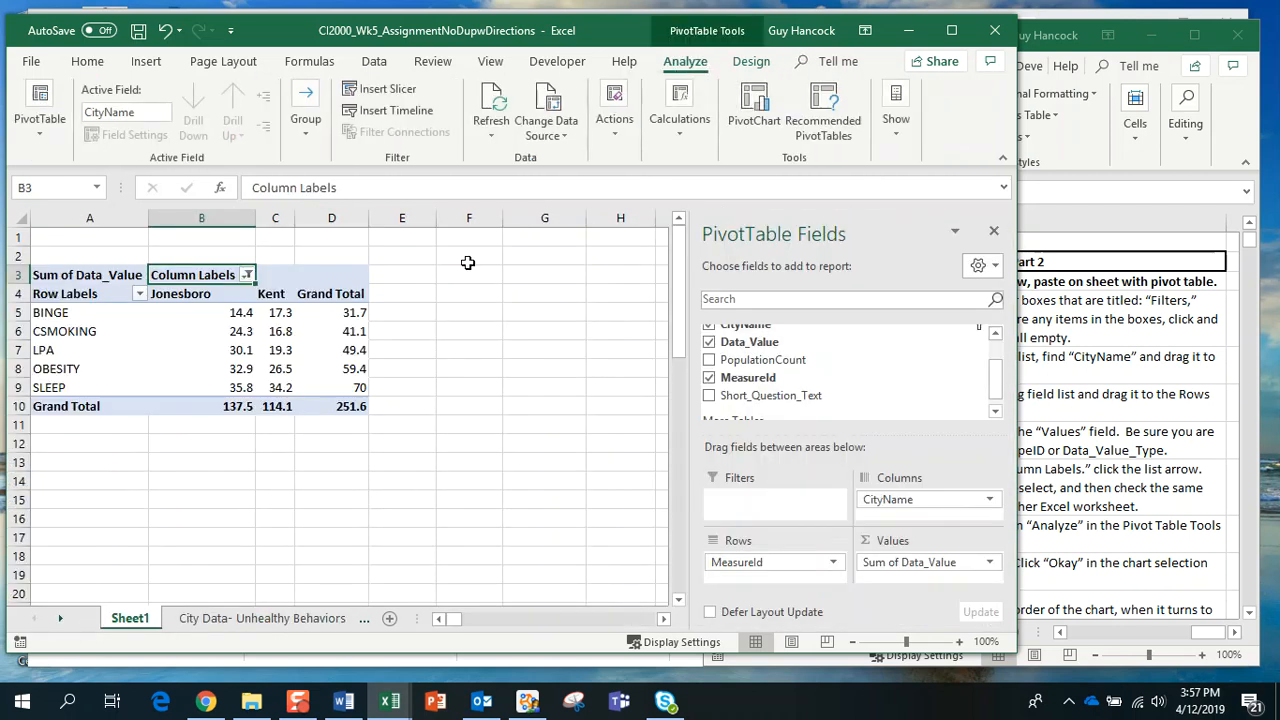
Look at the refresh choices and select cells inside and outside the pivot table to compare the available tools
{"action": "left_click", "coordinate": [491, 130]}
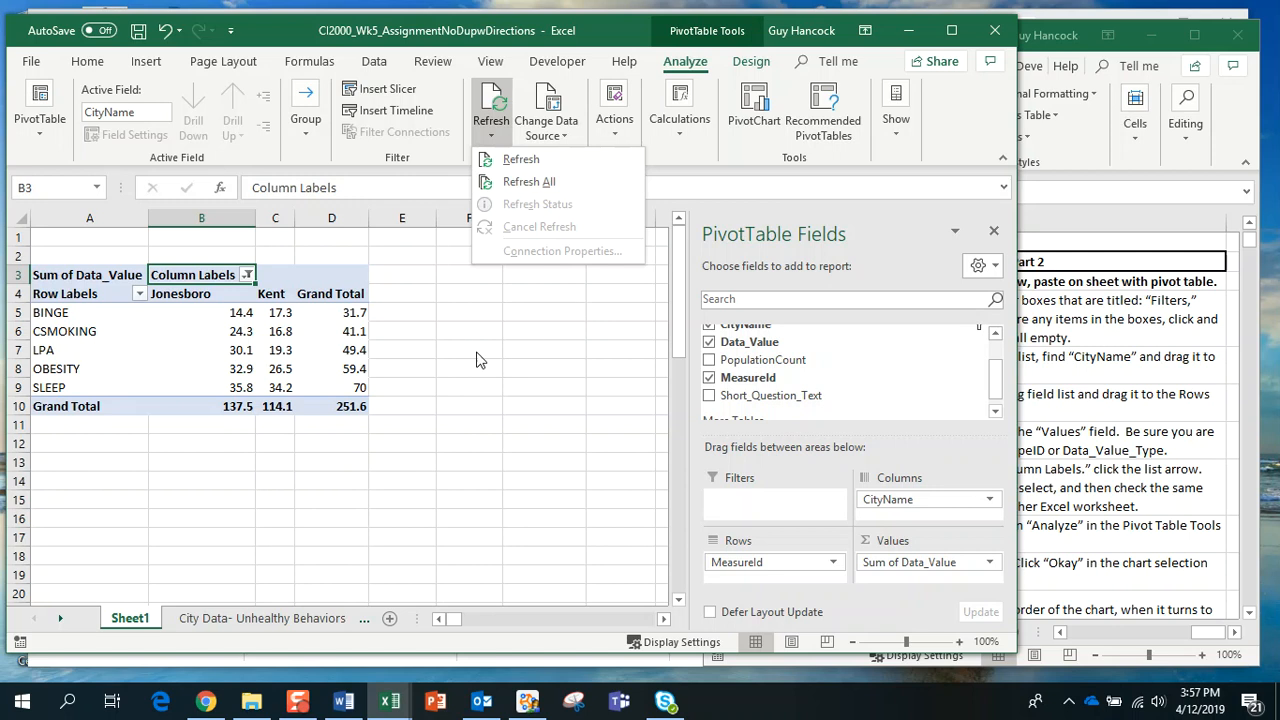
{"action": "left_click", "coordinate": [290, 314]}
{"action": "left_click", "coordinate": [208, 328]}
{"action": "left_click", "coordinate": [235, 388]}
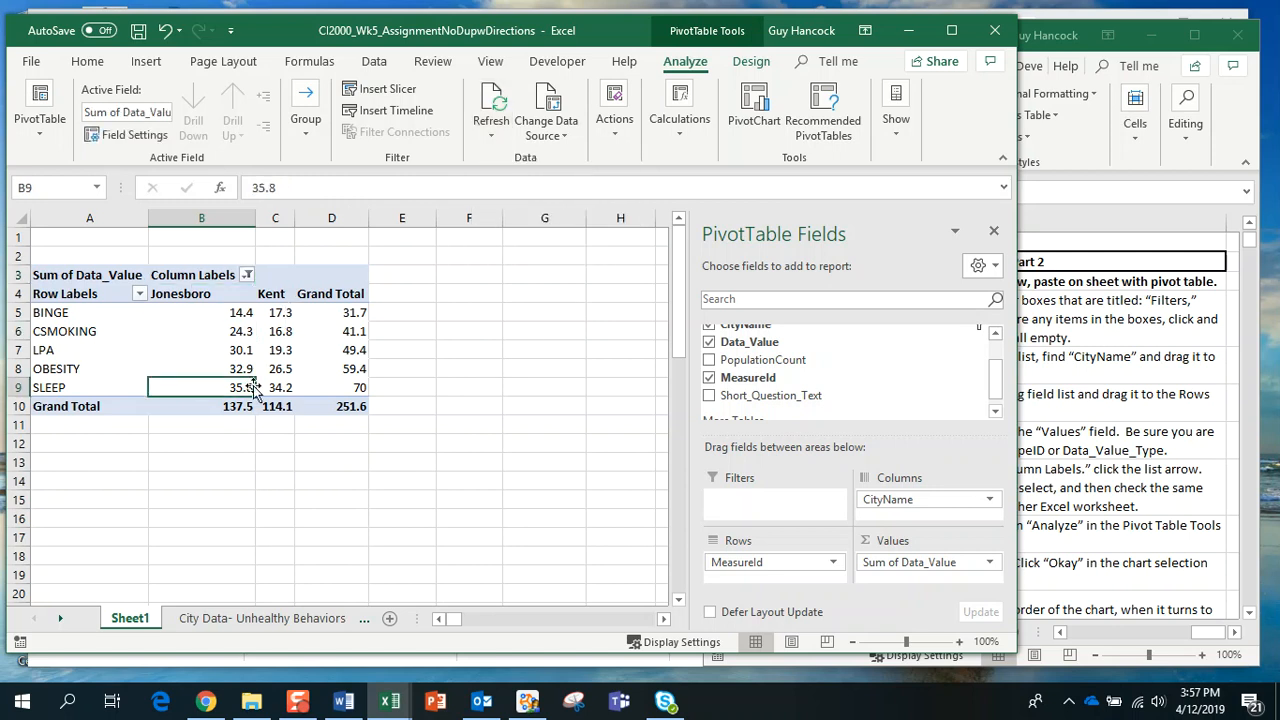
{"action": "left_click", "coordinate": [288, 390]}
{"action": "left_click", "coordinate": [477, 355]}
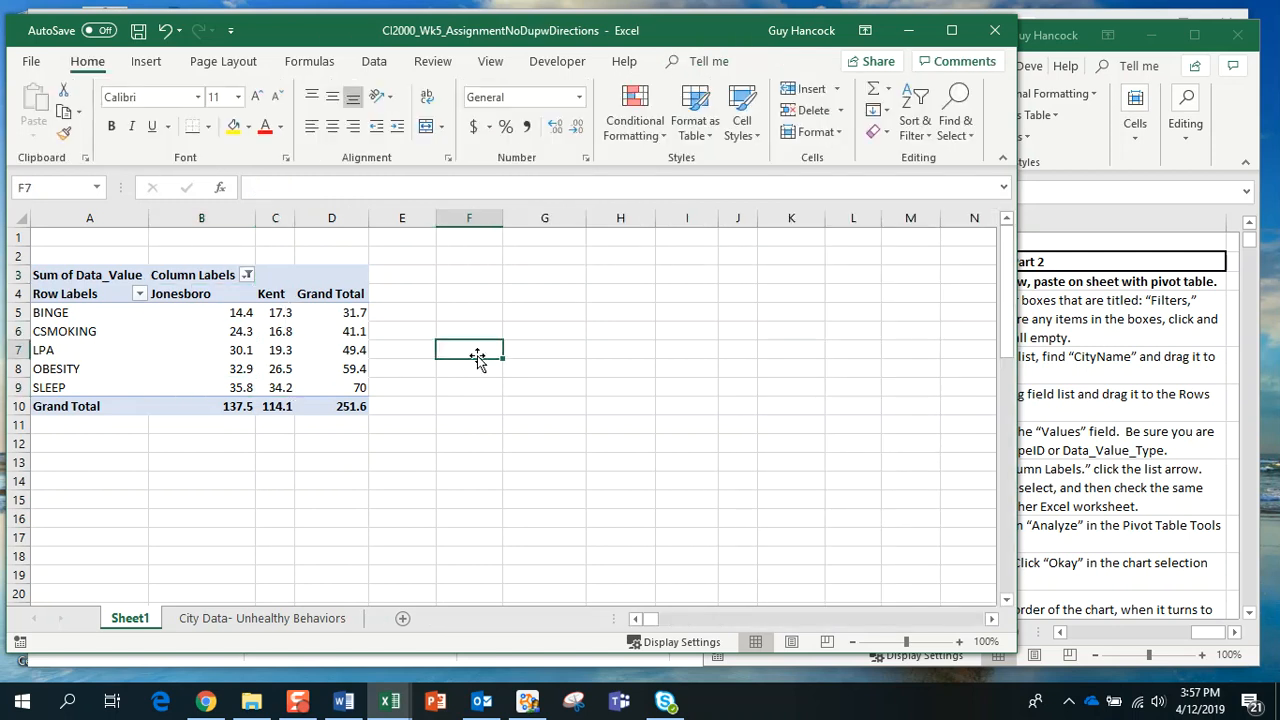
Refresh all the workbook's data with the Jonesboro CSMOKING cell of the pivot table selected
{"action": "left_click", "coordinate": [207, 334]}
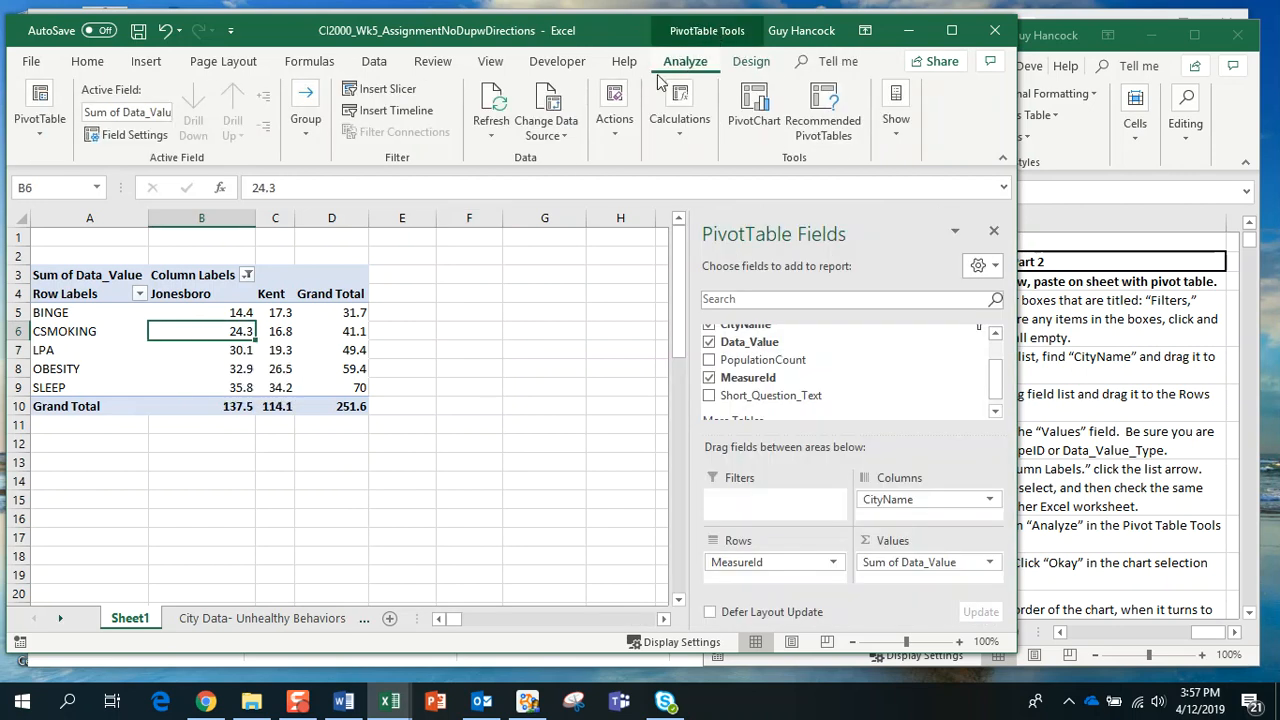
{"action": "left_click", "coordinate": [490, 138]}
{"action": "left_click", "coordinate": [490, 182]}
Insert a Clustered Column PivotChart from the pivot table and move it just below the table's rows
{"action": "left_click", "coordinate": [764, 112]}
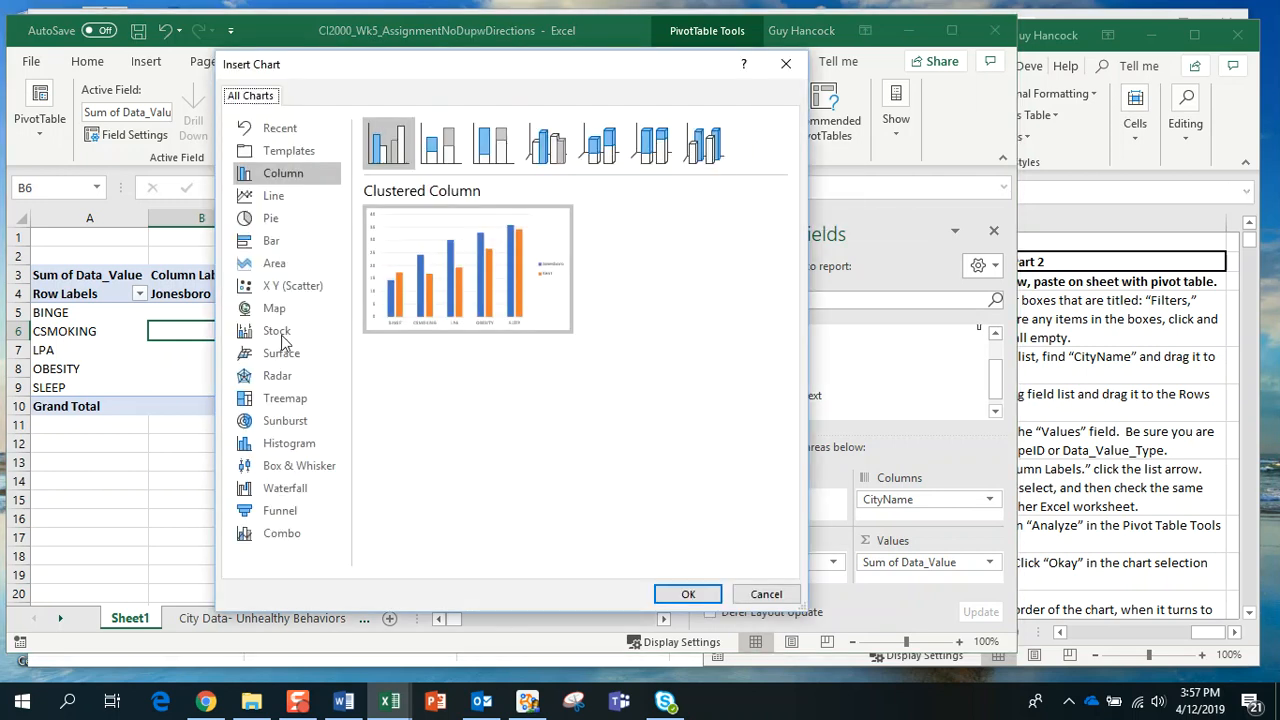
{"action": "left_click", "coordinate": [692, 596]}
{"action": "mouse_move", "coordinate": [541, 284]}
{"action": "left_mouse_down"}
{"action": "mouse_move", "coordinate": [457, 400]}
{"action": "mouse_move", "coordinate": [480, 402]}
{"action": "left_mouse_up"}
{"action": "left_click_drag", "start_coordinate": [622, 30], "coordinate": [648, 19]}
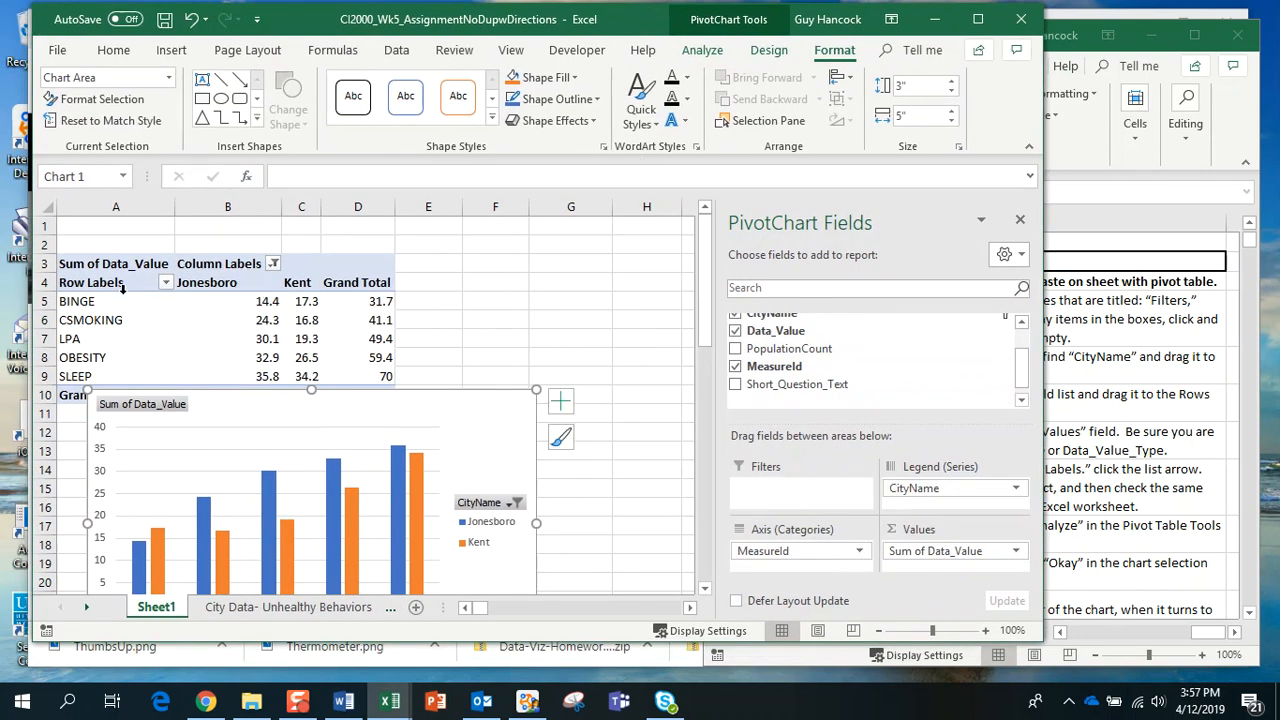
Add Dayton to the cities shown in the PivotChart through its CityName filter
{"action": "scroll", "coordinate": [638, 372], "scroll_direction": "down", "scroll_amount": 2}
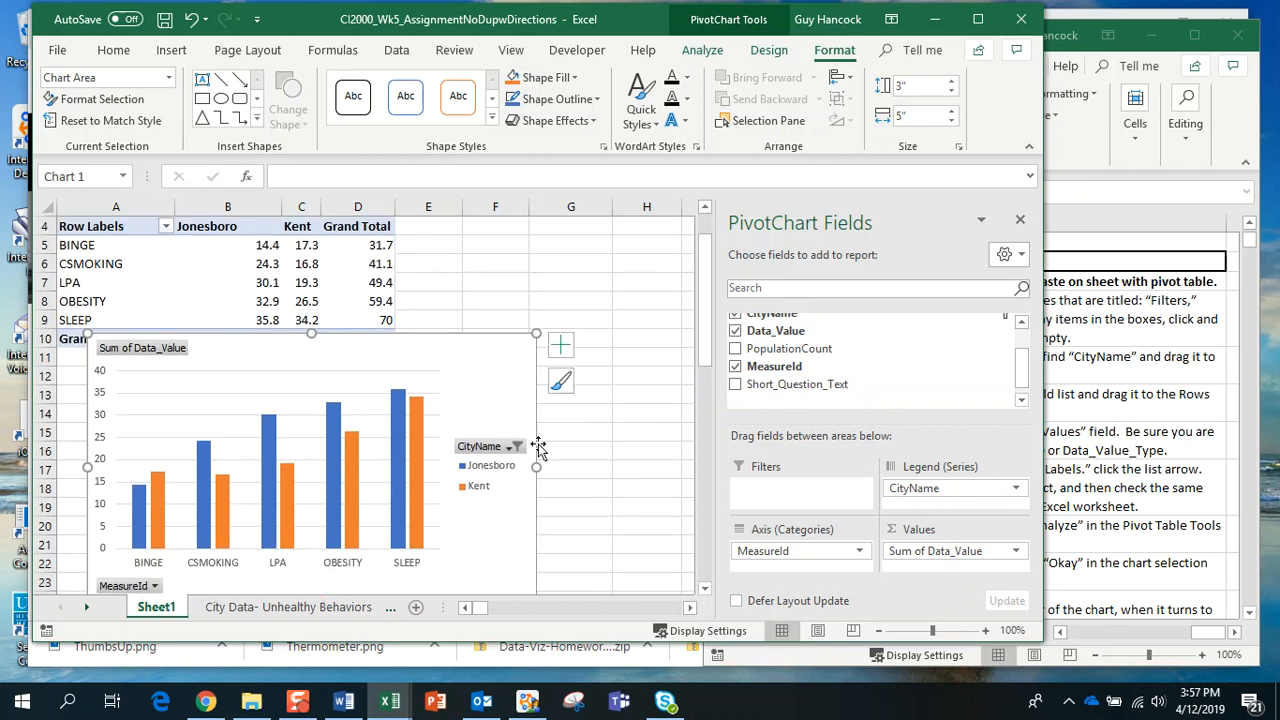
{"action": "scroll", "coordinate": [587, 433], "scroll_direction": "down", "scroll_amount": 1}
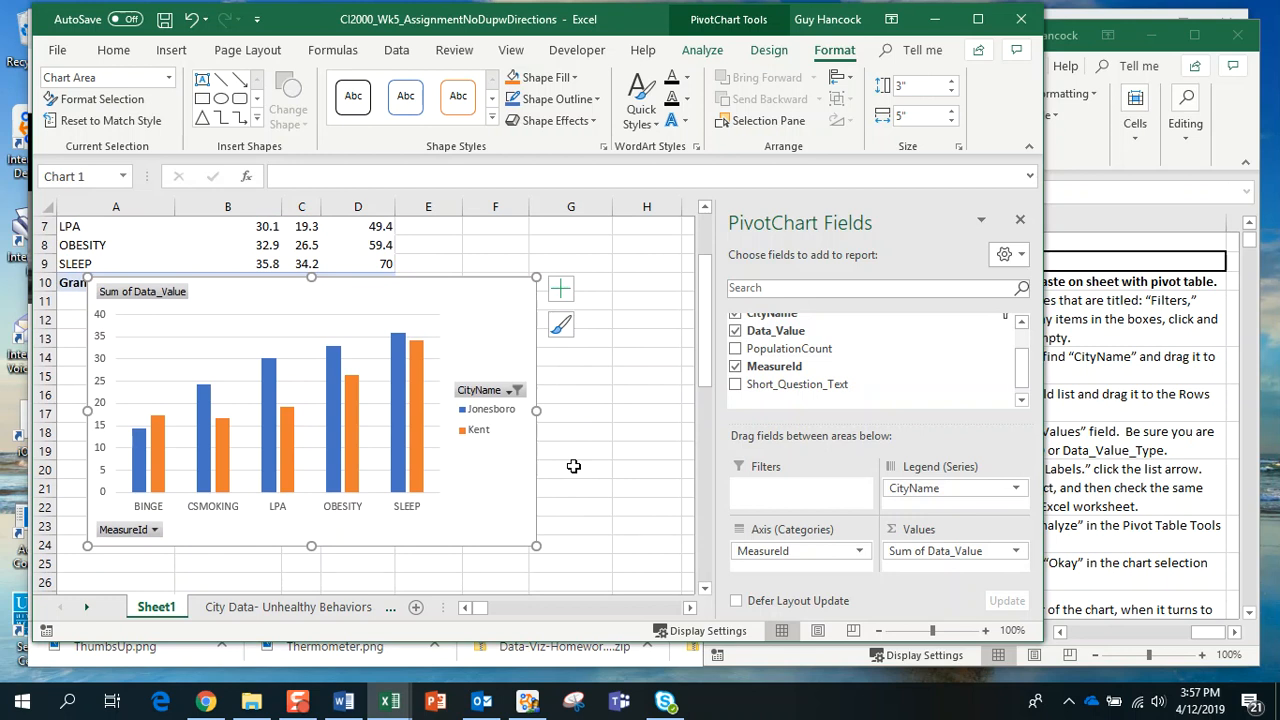
{"action": "left_click", "coordinate": [516, 392]}
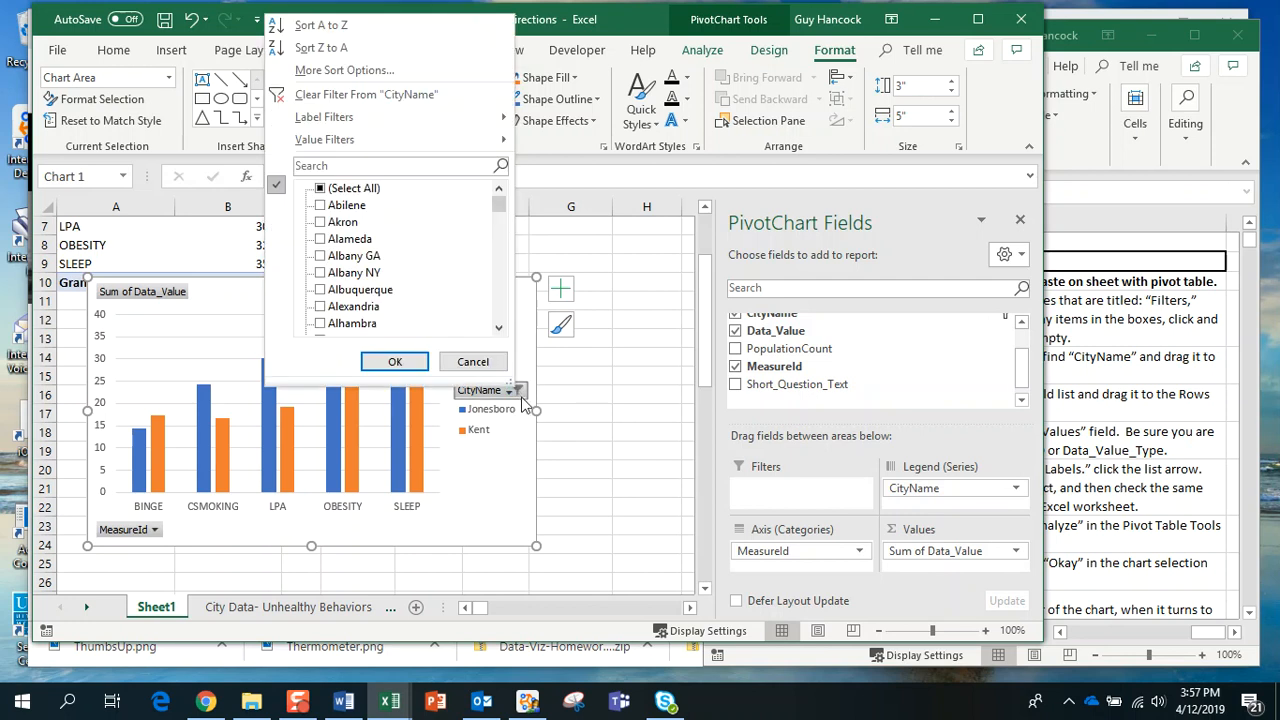
{"action": "left_click_drag", "start_coordinate": [498, 206], "coordinate": [497, 226]}
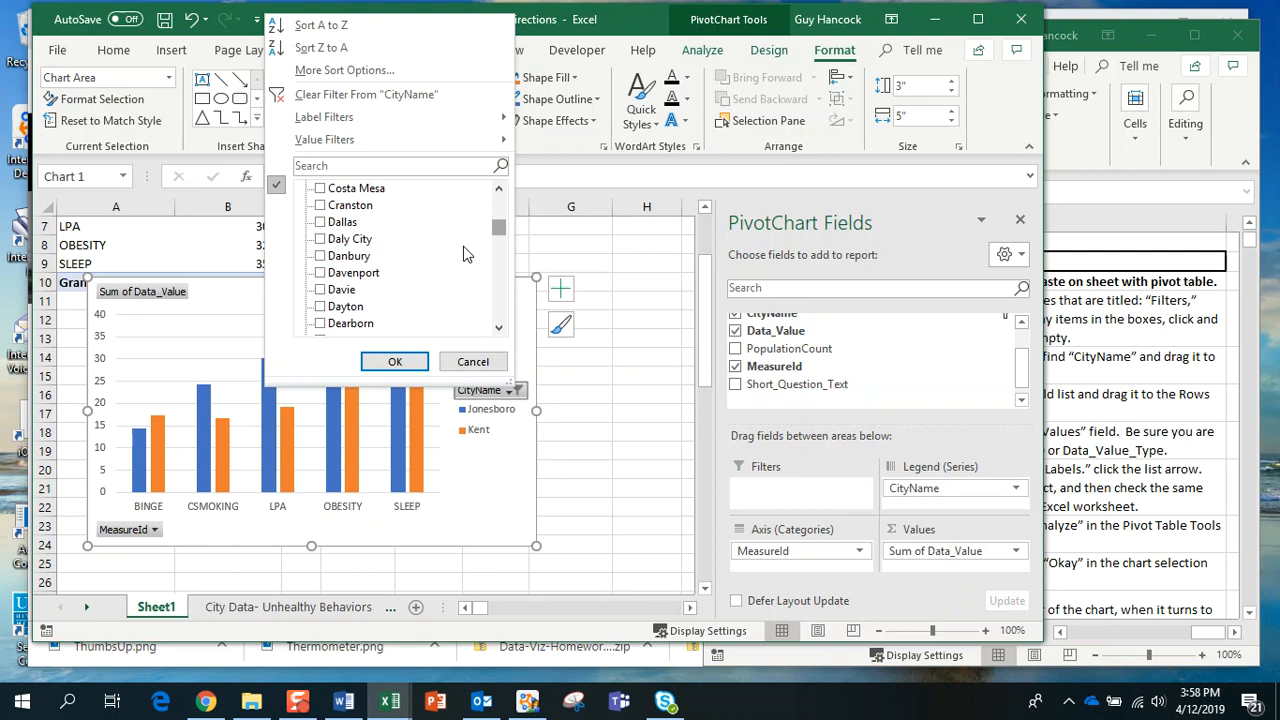
{"action": "left_click", "coordinate": [323, 310]}
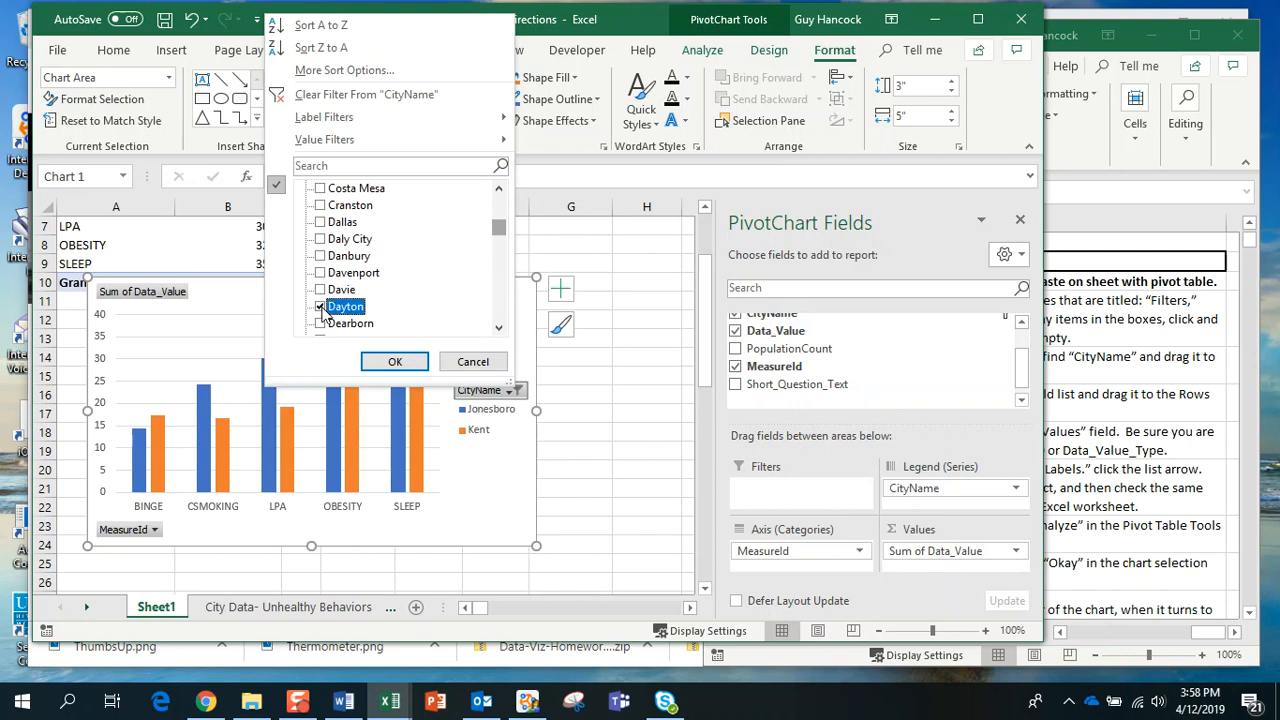
{"action": "left_click", "coordinate": [395, 361]}
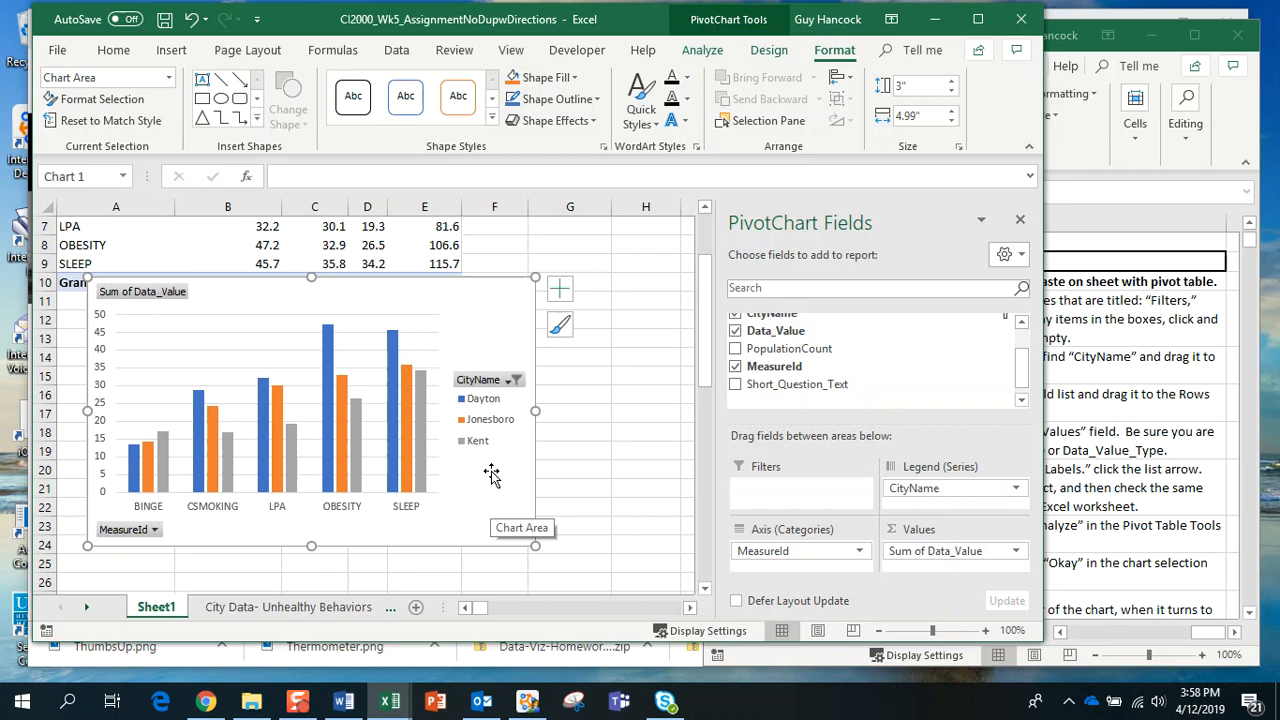
Filter the PivotChart's MeasureId field to show only LPA and OBESITY
{"action": "left_click", "coordinate": [155, 530]}
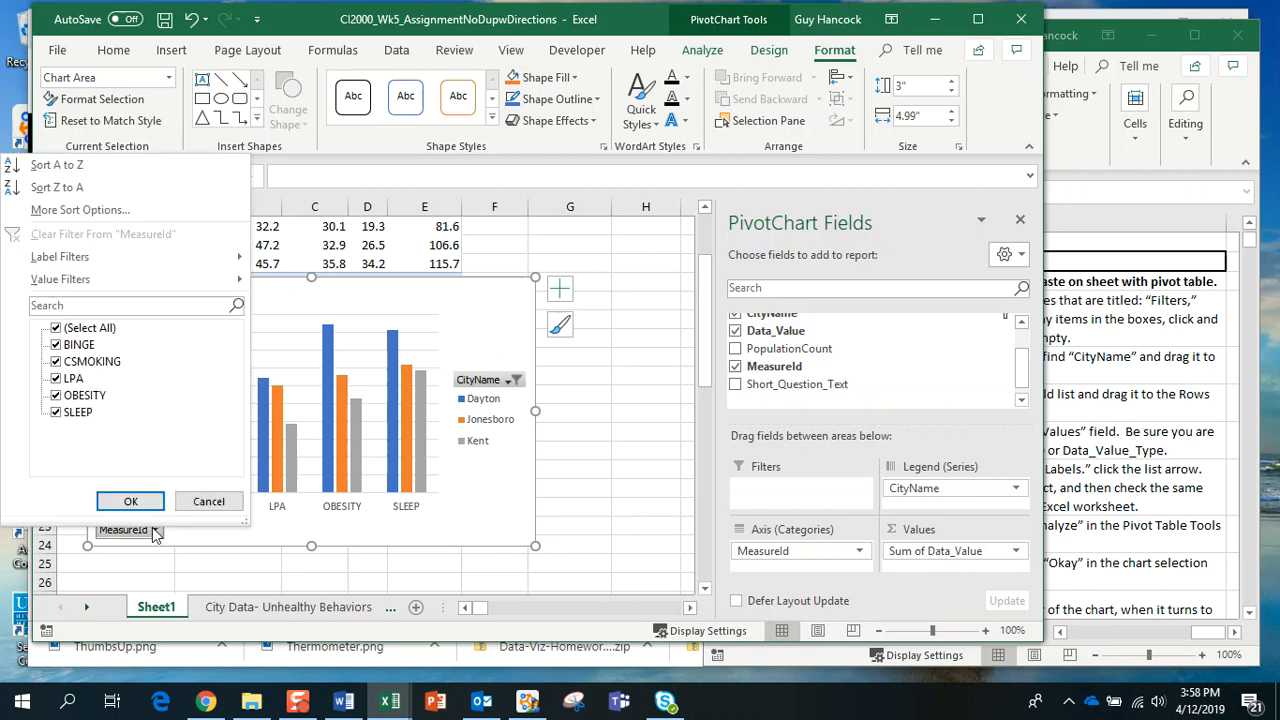
{"action": "left_click", "coordinate": [56, 329]}
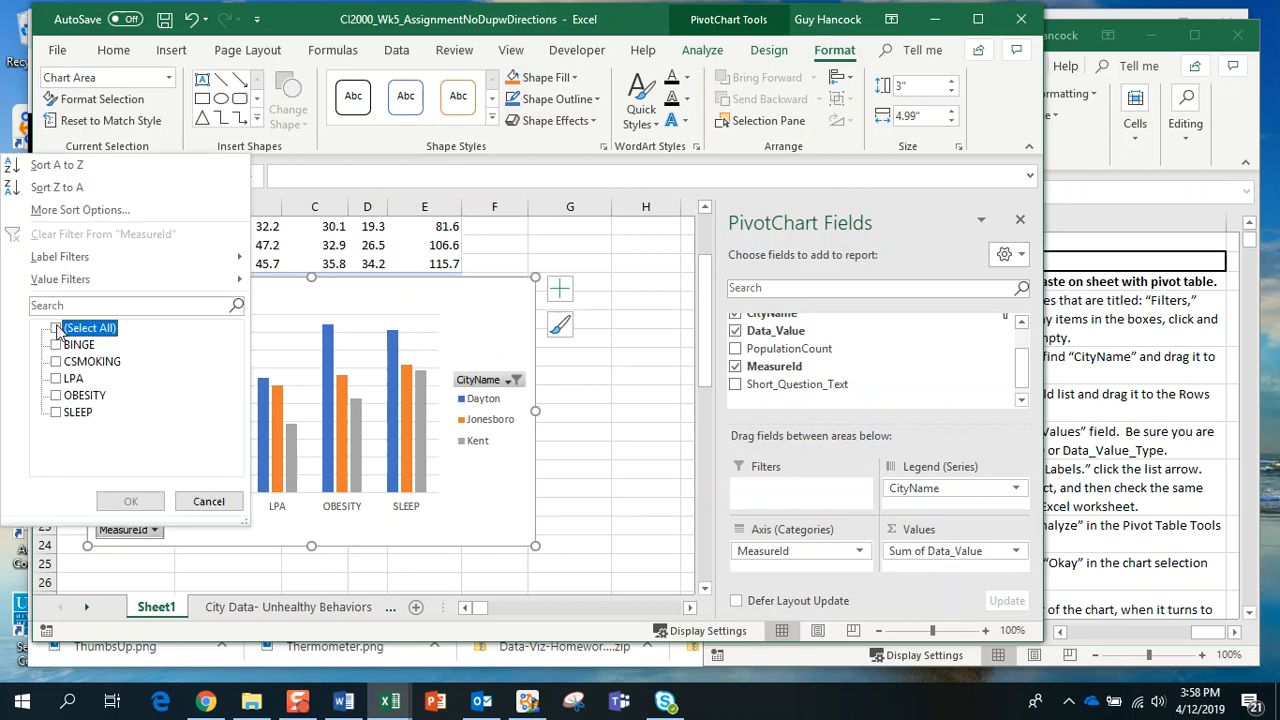
{"action": "left_click", "coordinate": [56, 396]}
{"action": "left_click", "coordinate": [56, 379]}
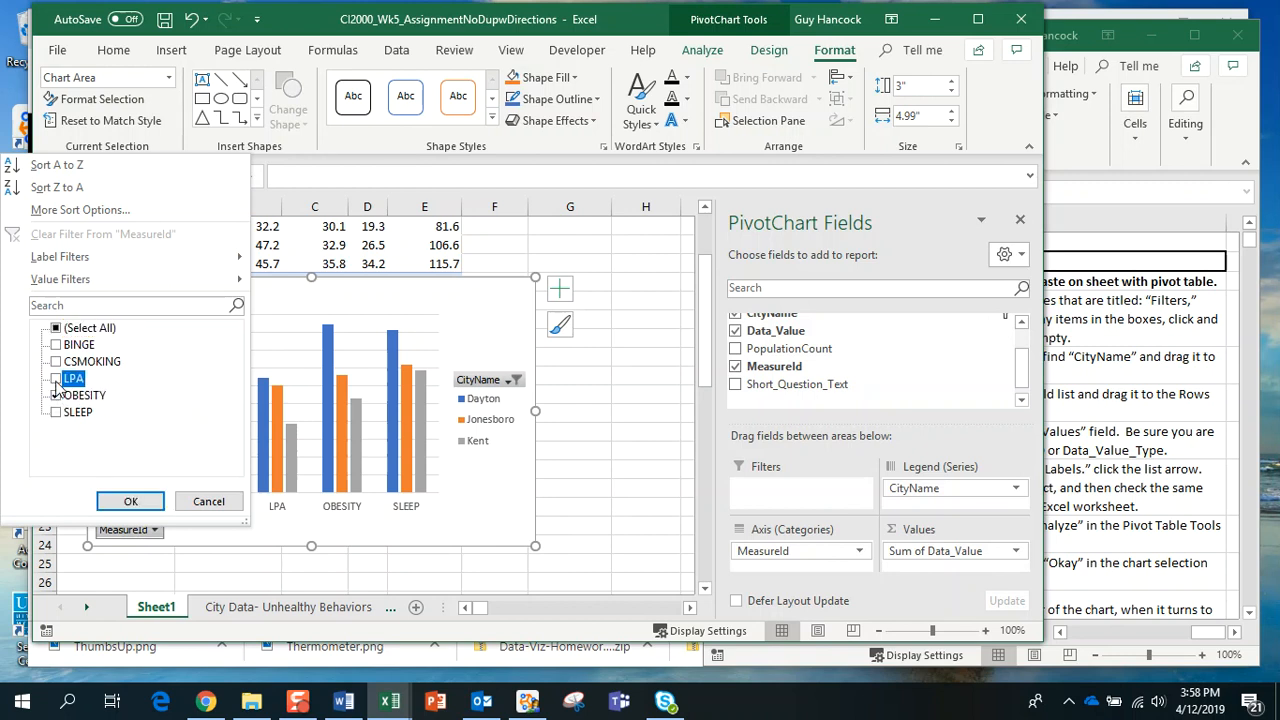
{"action": "left_click", "coordinate": [131, 502]}
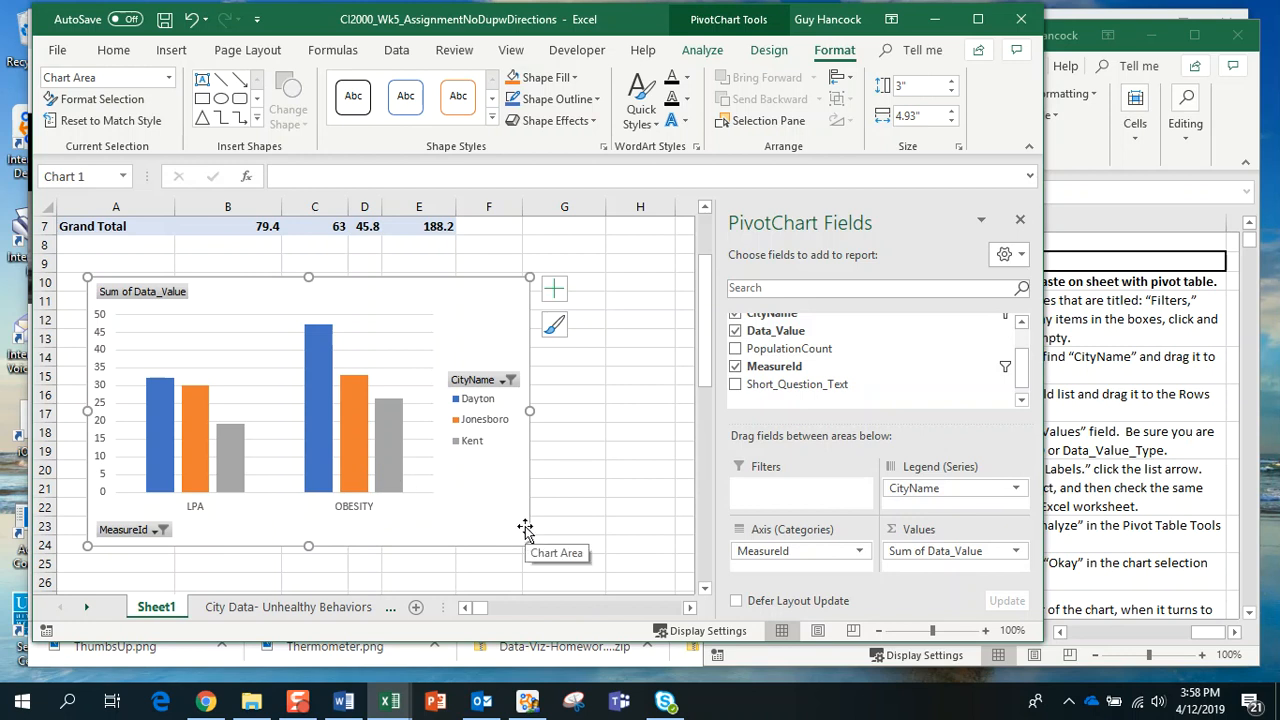
Copy the whole PivotChart on Sheet1 and switch to the Word document containing the Works Cited section
{"action": "scroll", "coordinate": [545, 470], "scroll_direction": "up", "scroll_amount": 1}
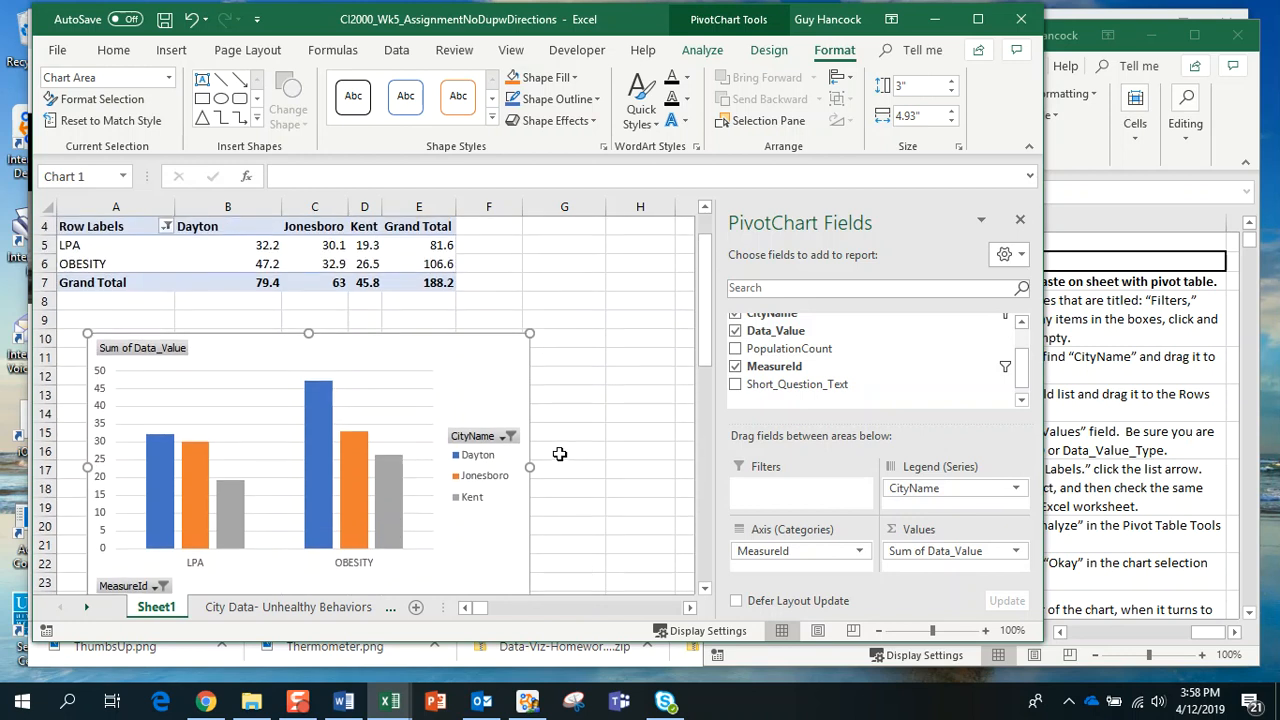
{"action": "right_click", "coordinate": [519, 362]}
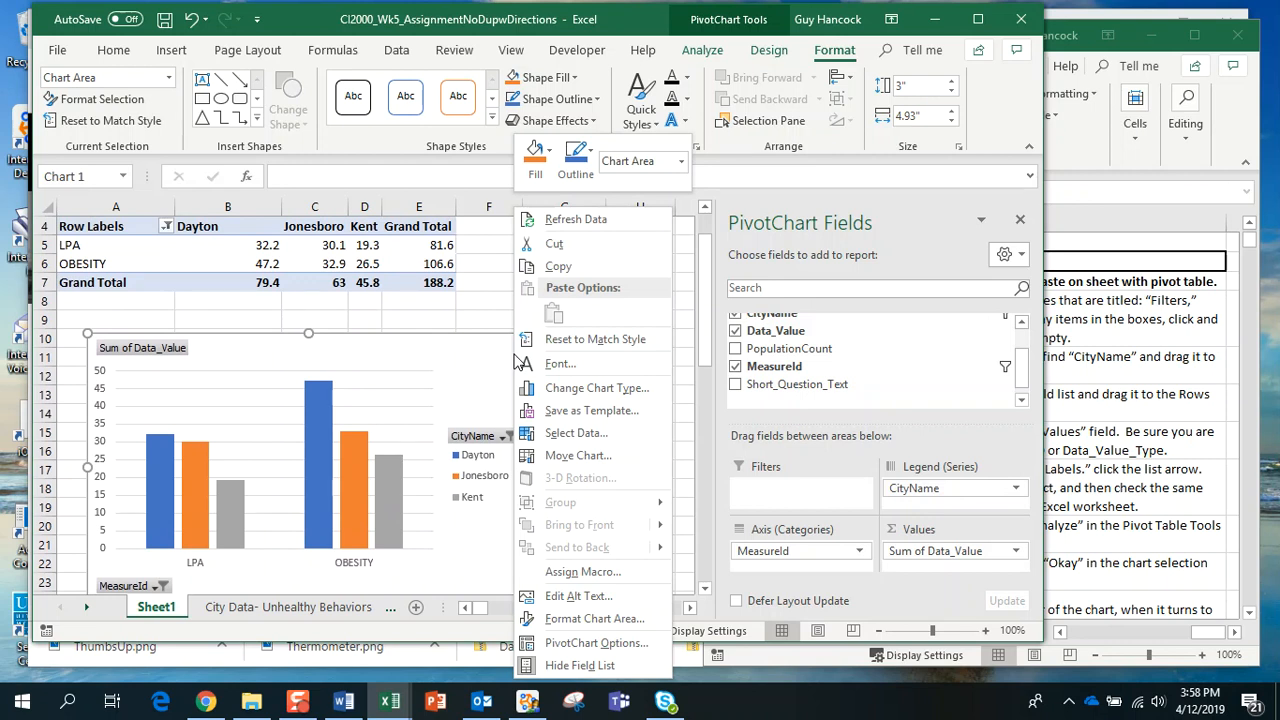
{"action": "left_click", "coordinate": [547, 270]}
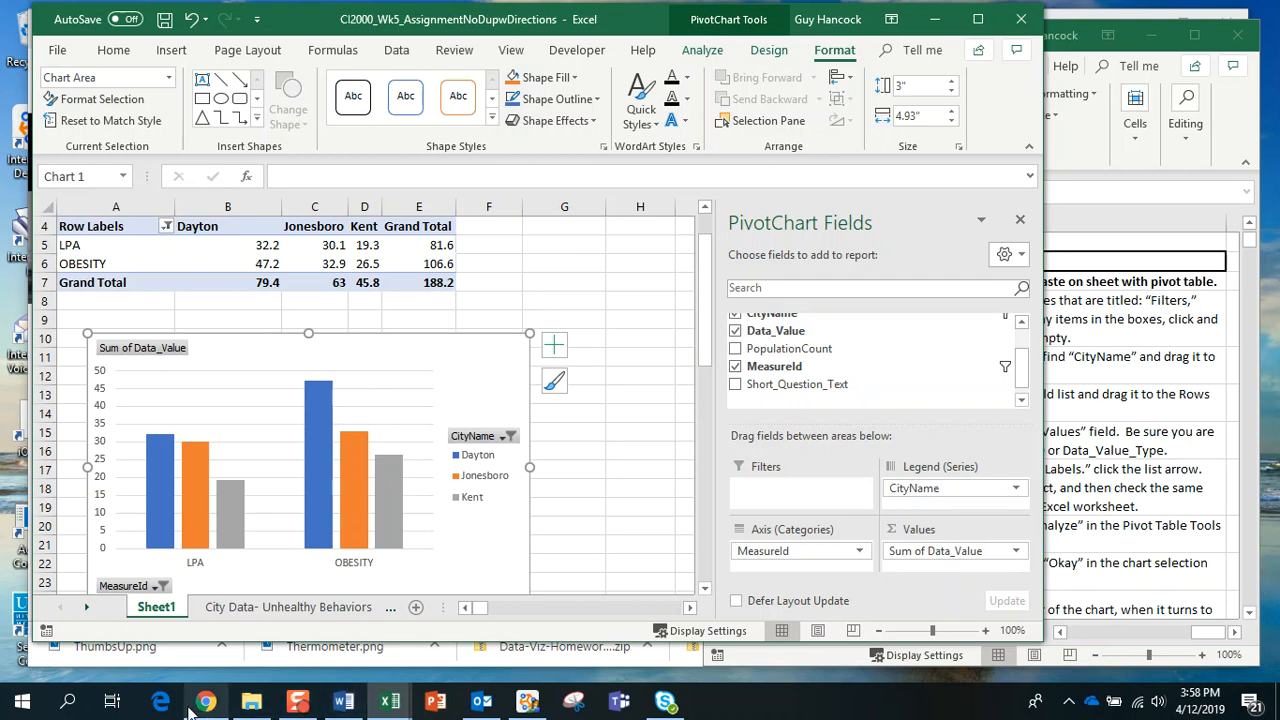
{"action": "left_click", "coordinate": [344, 701]}
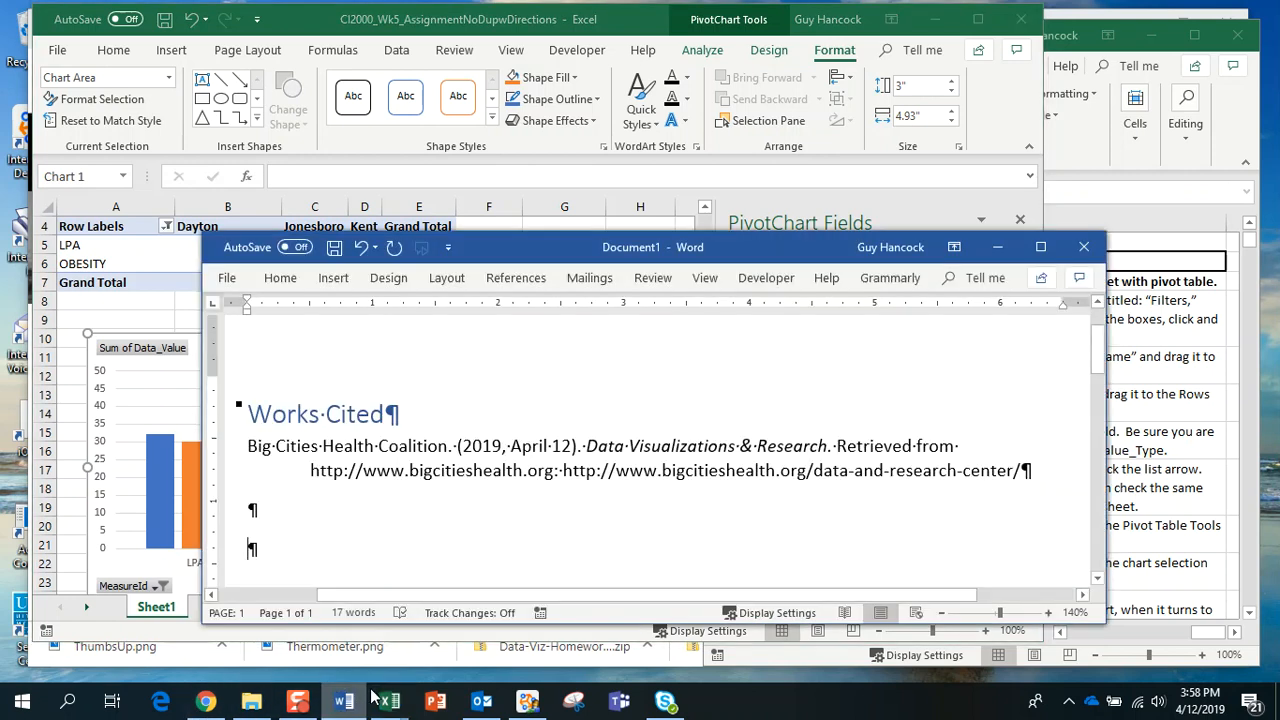
Insert an empty paragraph above the Works Cited heading
{"action": "scroll", "coordinate": [999, 372], "scroll_direction": "up", "scroll_amount": 2}
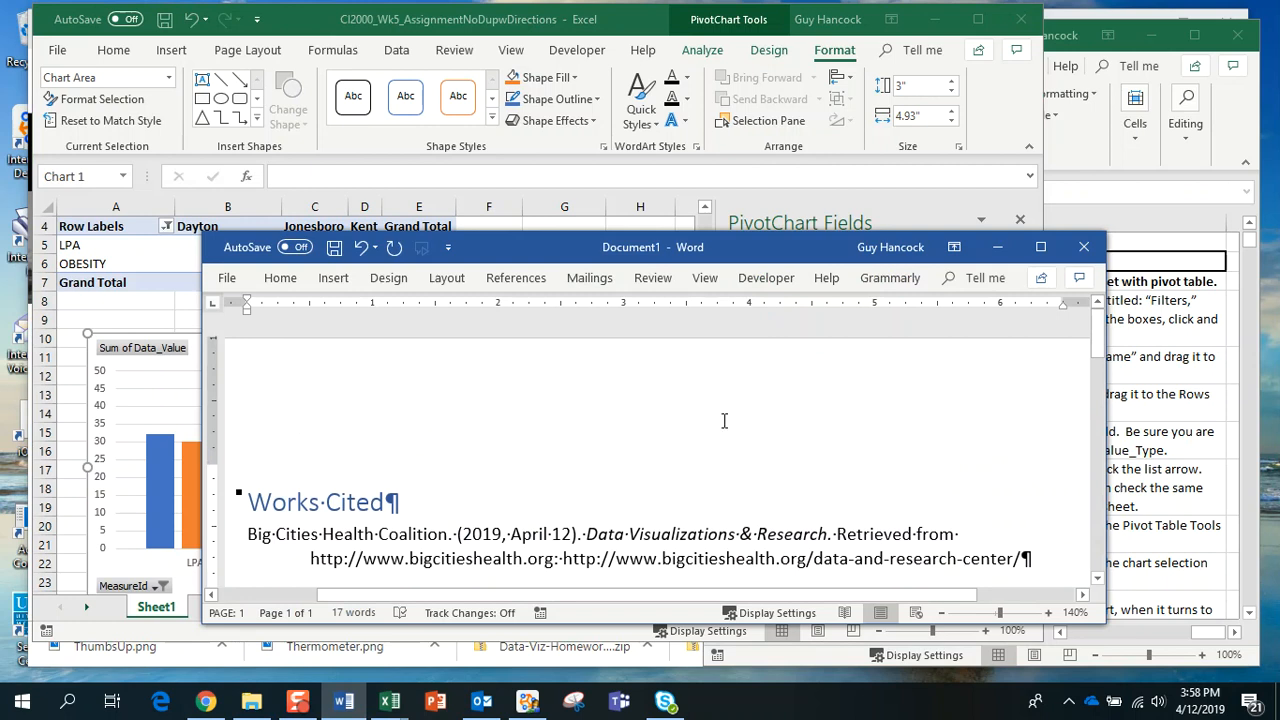
{"action": "left_click", "coordinate": [272, 432]}
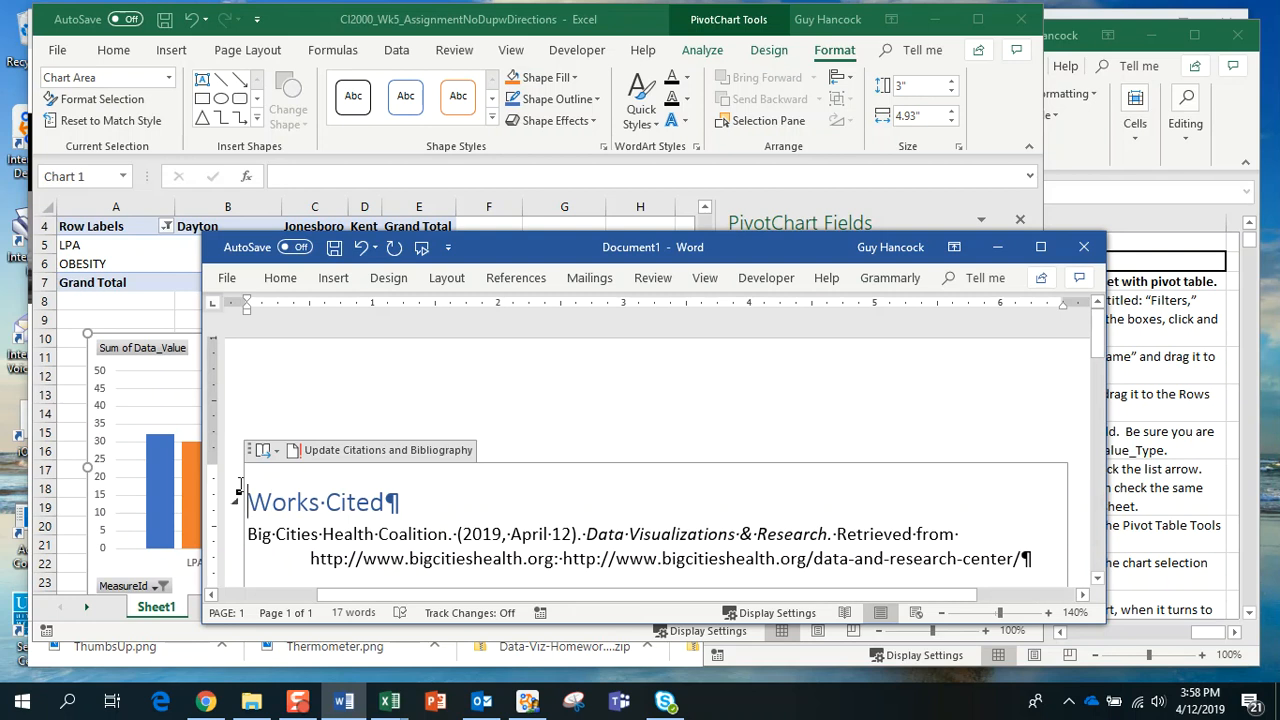
{"action": "key", "text": "Return"}
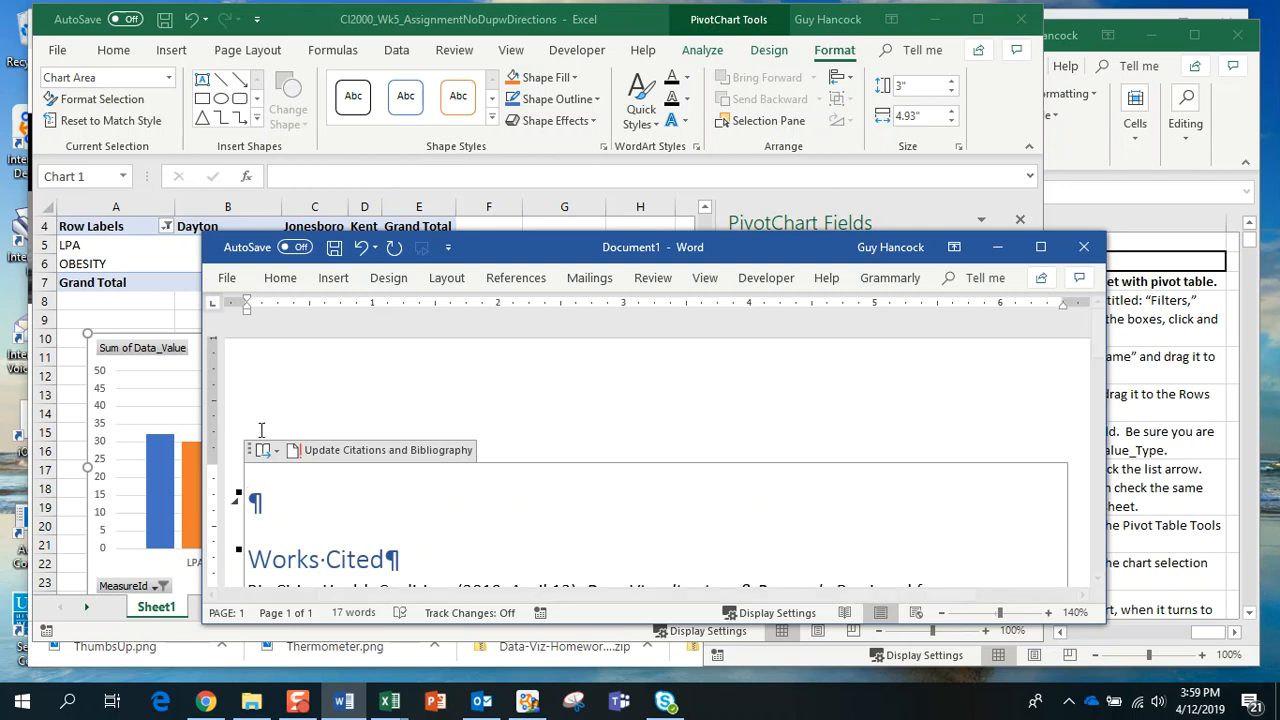
Paste the copied chart at the empty paragraph below the citation, keeping source formatting and linking it to the workbook data
{"action": "scroll", "coordinate": [677, 397], "scroll_direction": "down", "scroll_amount": 4}
{"action": "scroll", "coordinate": [677, 393], "scroll_direction": "down", "scroll_amount": 2}
{"action": "left_click", "coordinate": [317, 346]}
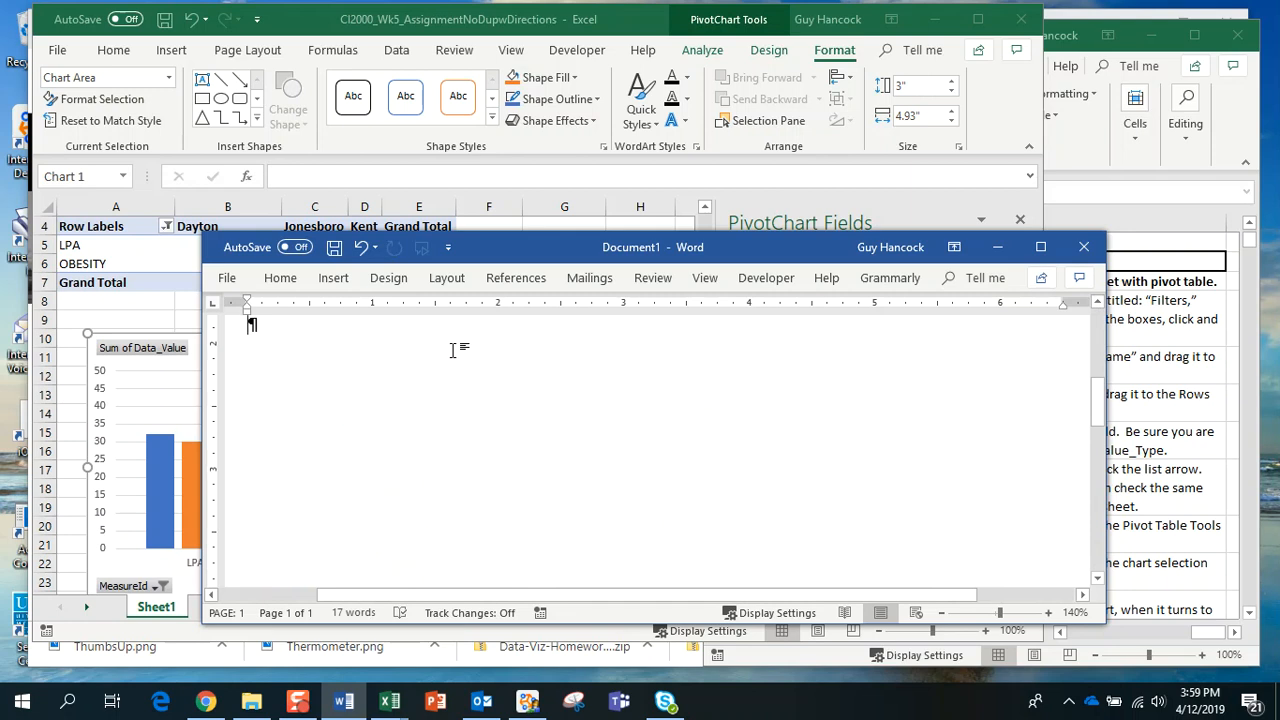
{"action": "right_click", "coordinate": [453, 352]}
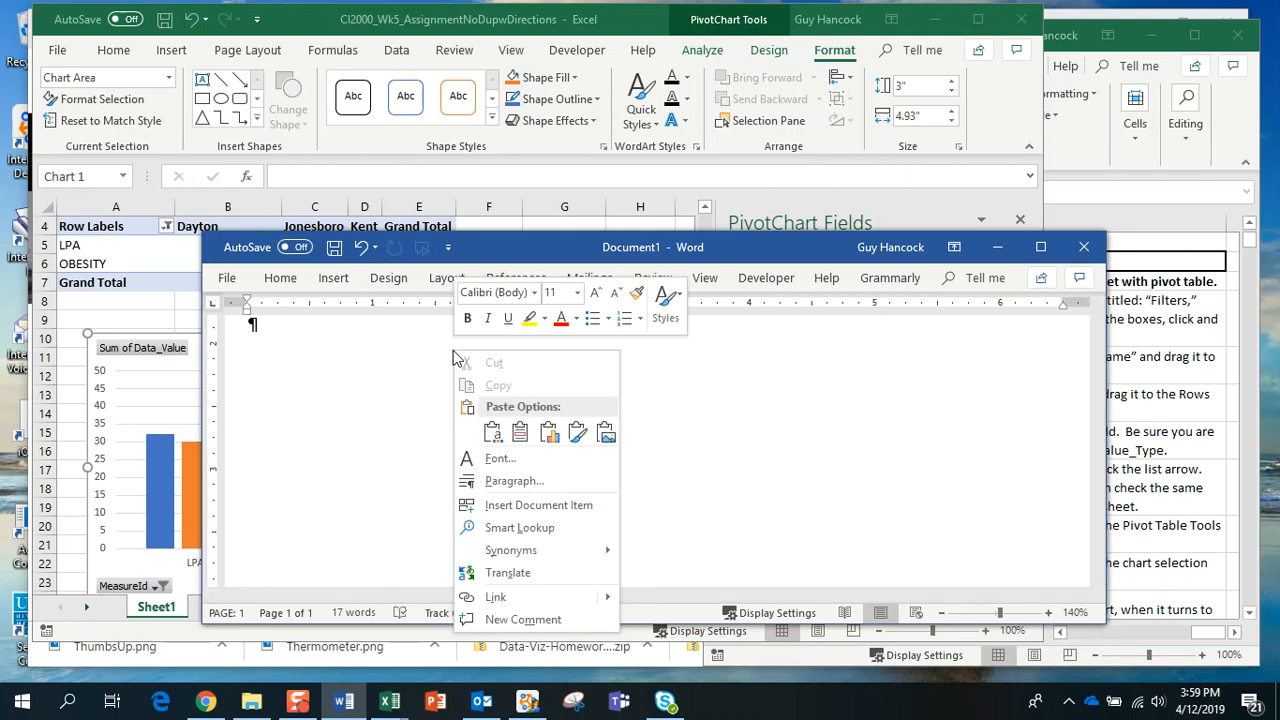
{"action": "left_click", "coordinate": [492, 432]}
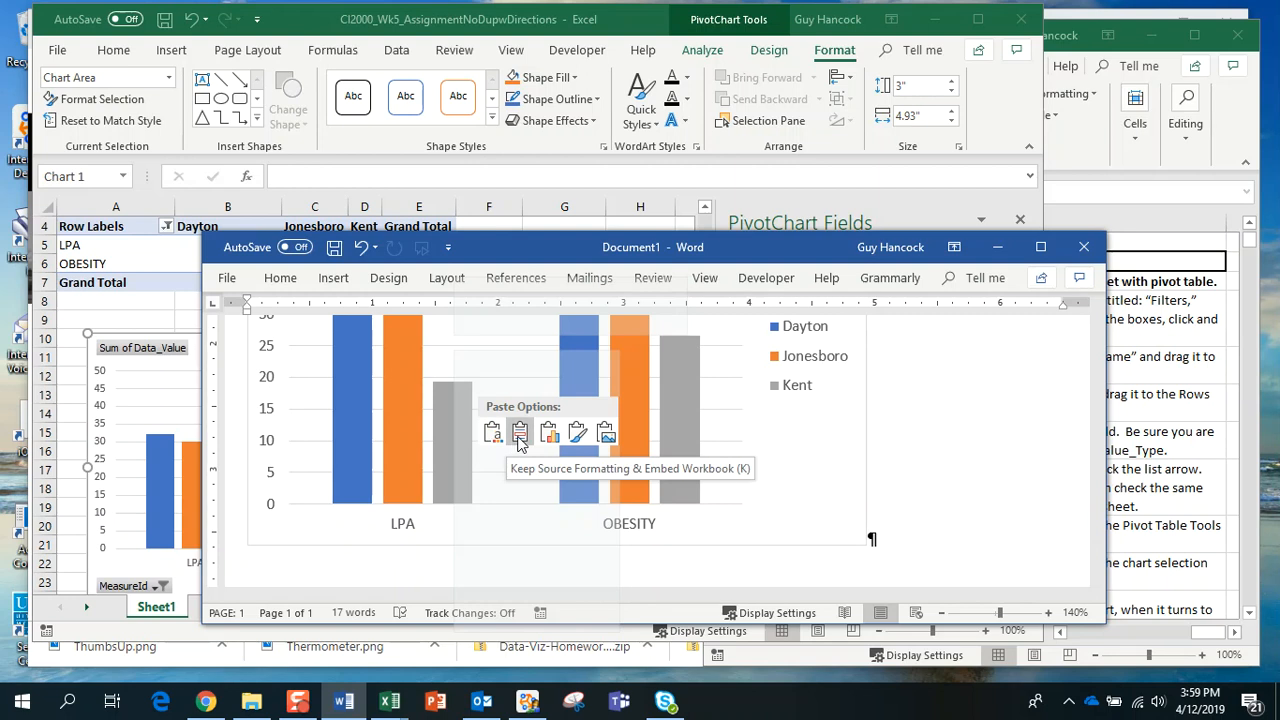
{"action": "left_click", "coordinate": [578, 433]}
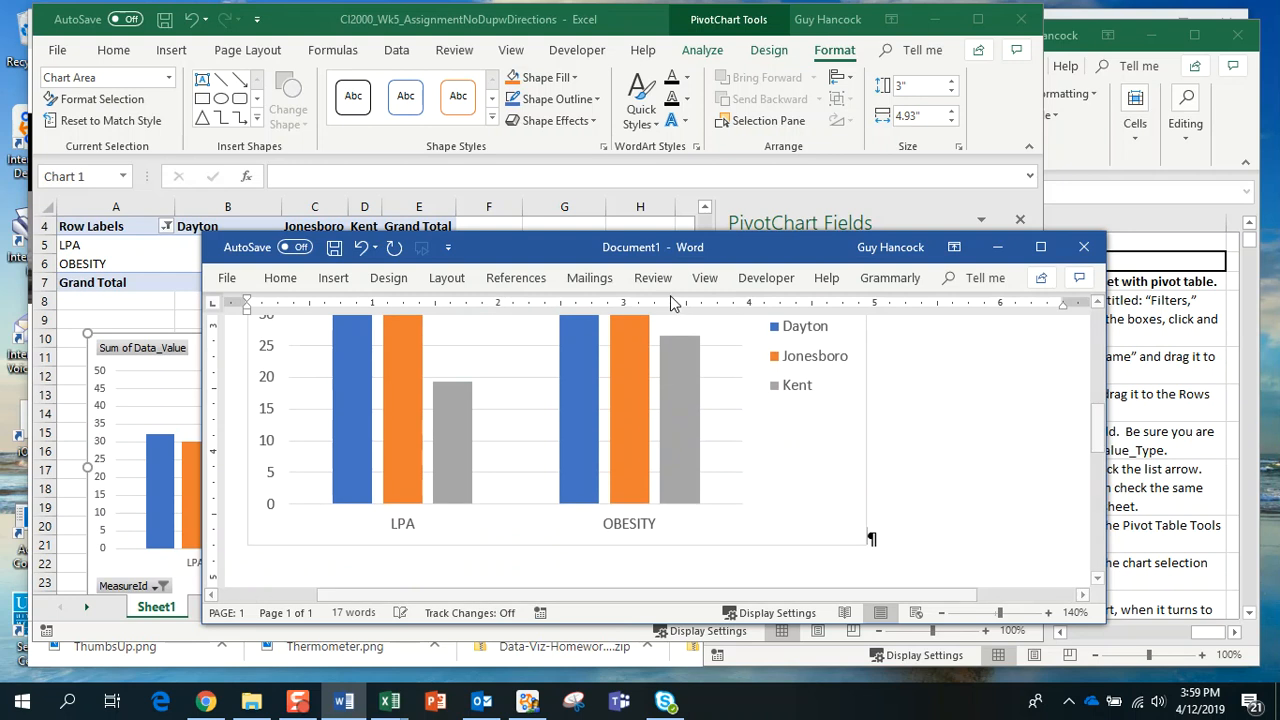
Reposition the Word window and make it taller to fit the pasted chart, and select the chart
{"action": "left_click_drag", "start_coordinate": [537, 240], "coordinate": [365, 77]}
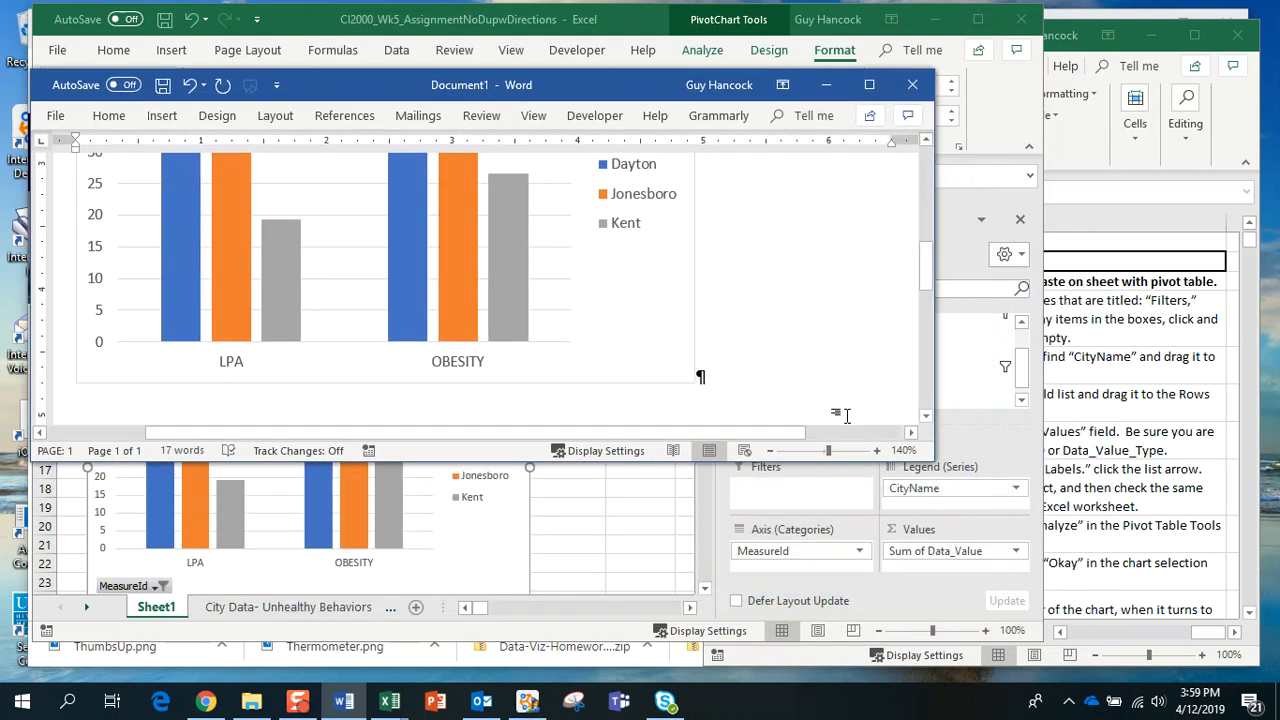
{"action": "left_click_drag", "start_coordinate": [924, 460], "coordinate": [928, 604]}
{"action": "scroll", "coordinate": [878, 470], "scroll_direction": "up", "scroll_amount": 4}
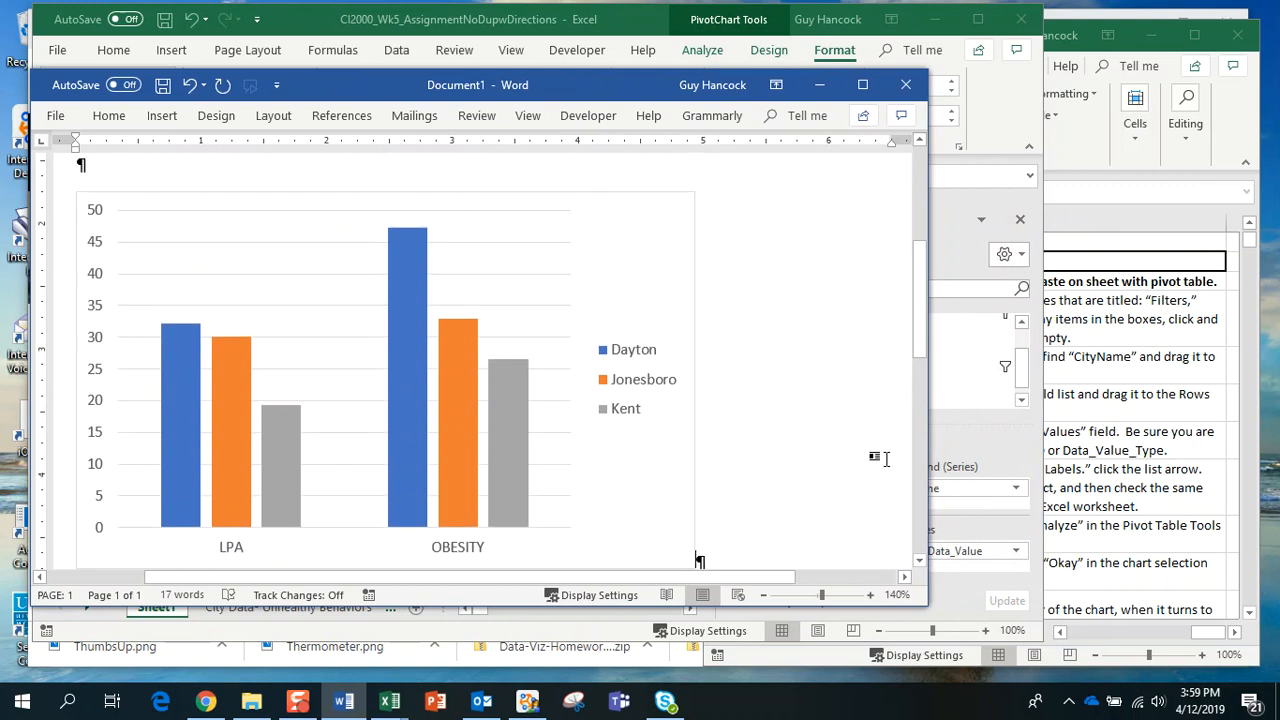
{"action": "left_click", "coordinate": [693, 235]}
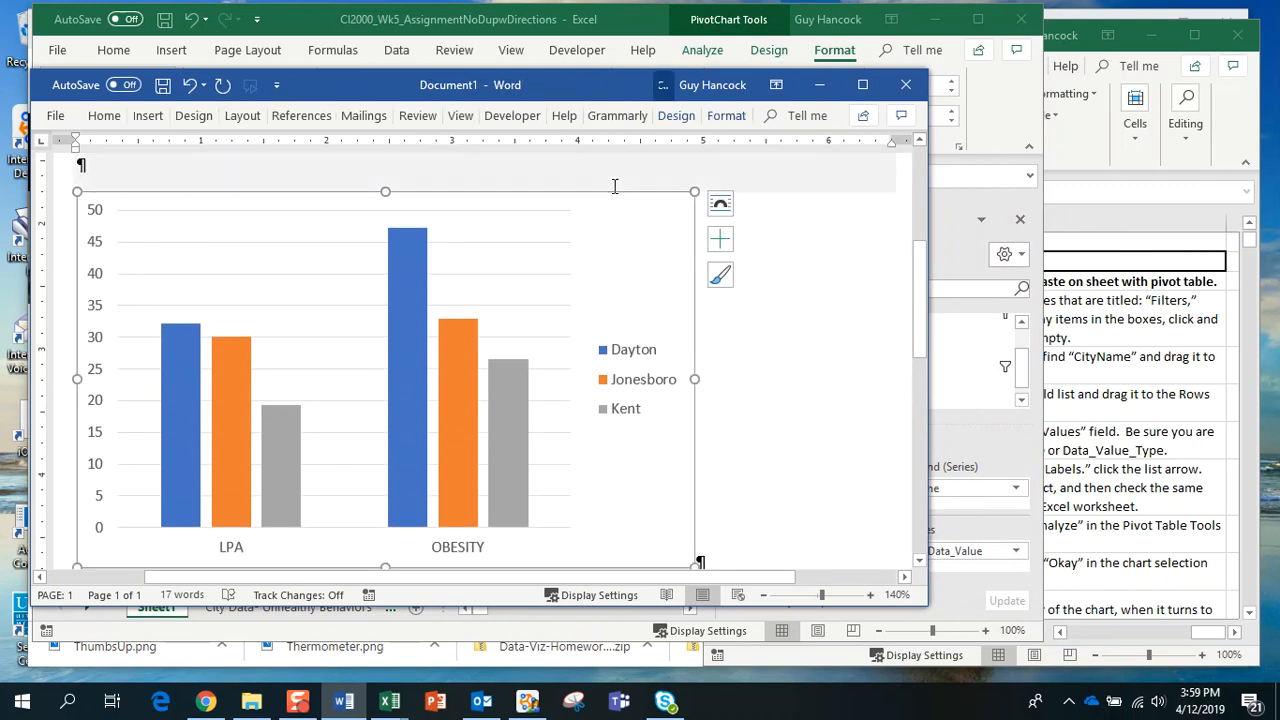
Switch back to Excel and add Fishers and Flint to the cities shown in the PivotChart's CityName filter
{"action": "left_click", "coordinate": [985, 375]}
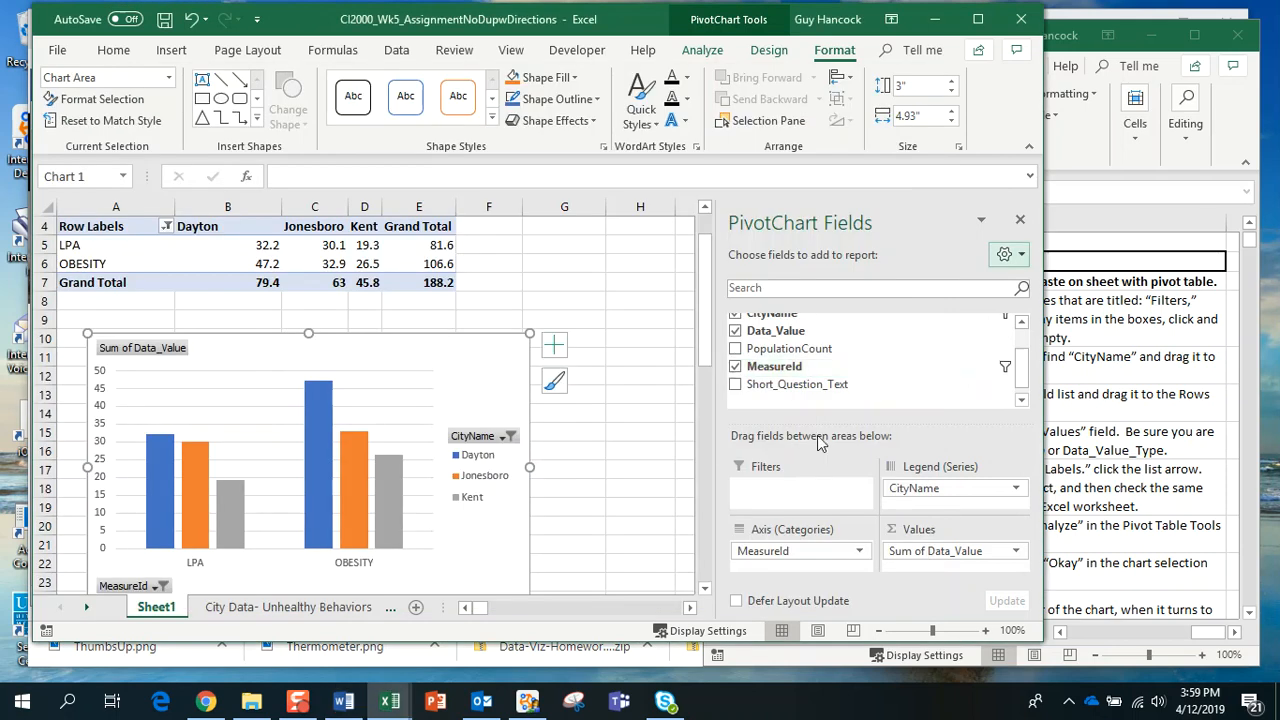
{"action": "left_click", "coordinate": [509, 438]}
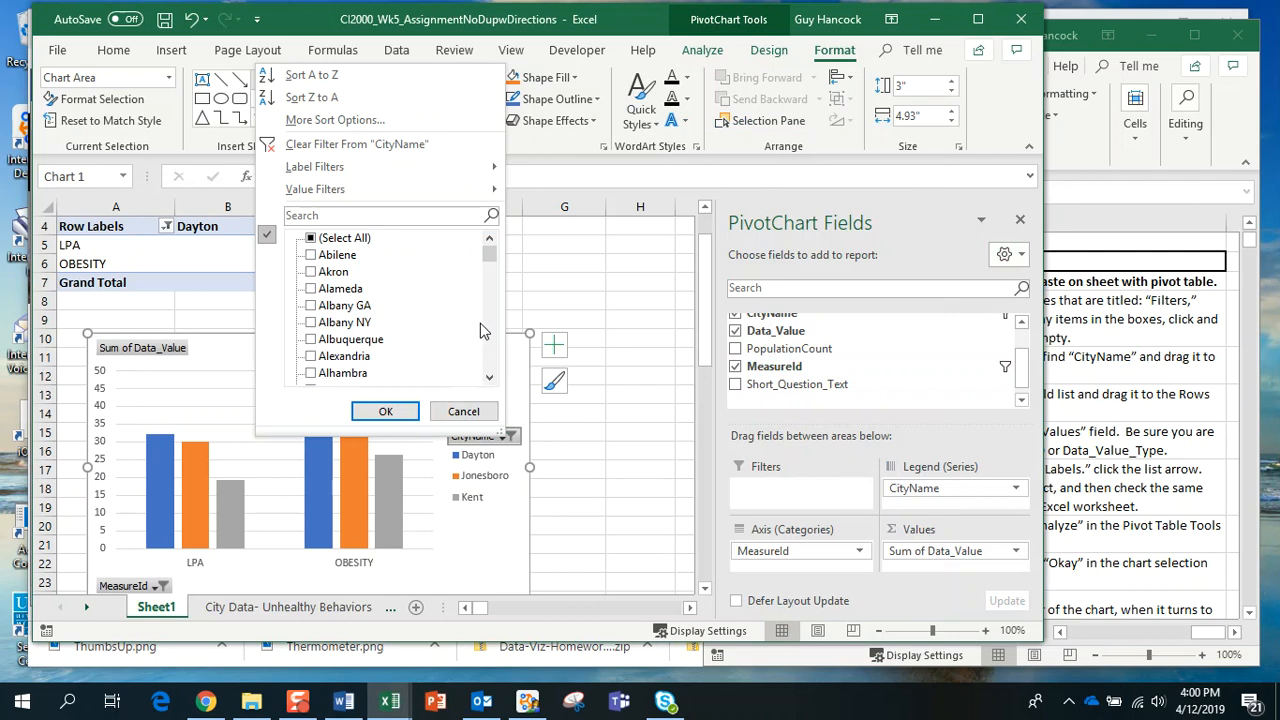
{"action": "left_click_drag", "start_coordinate": [490, 258], "coordinate": [492, 294]}
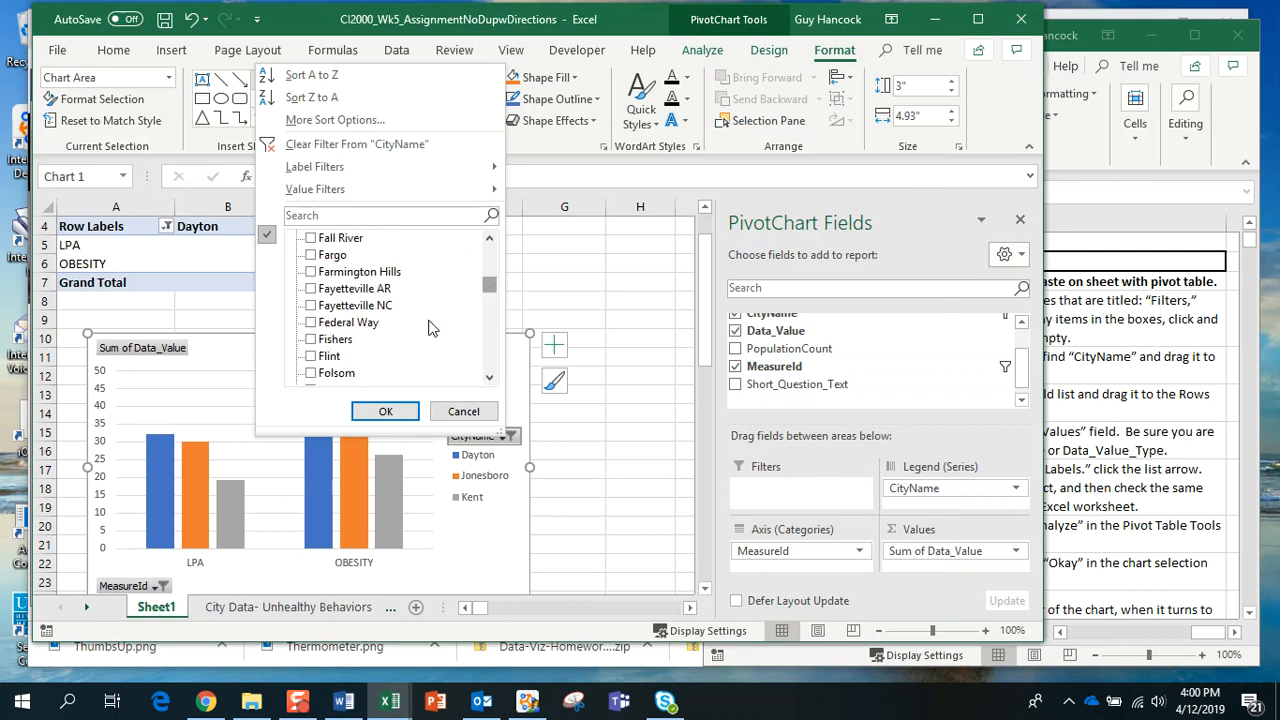
{"action": "left_click", "coordinate": [311, 341]}
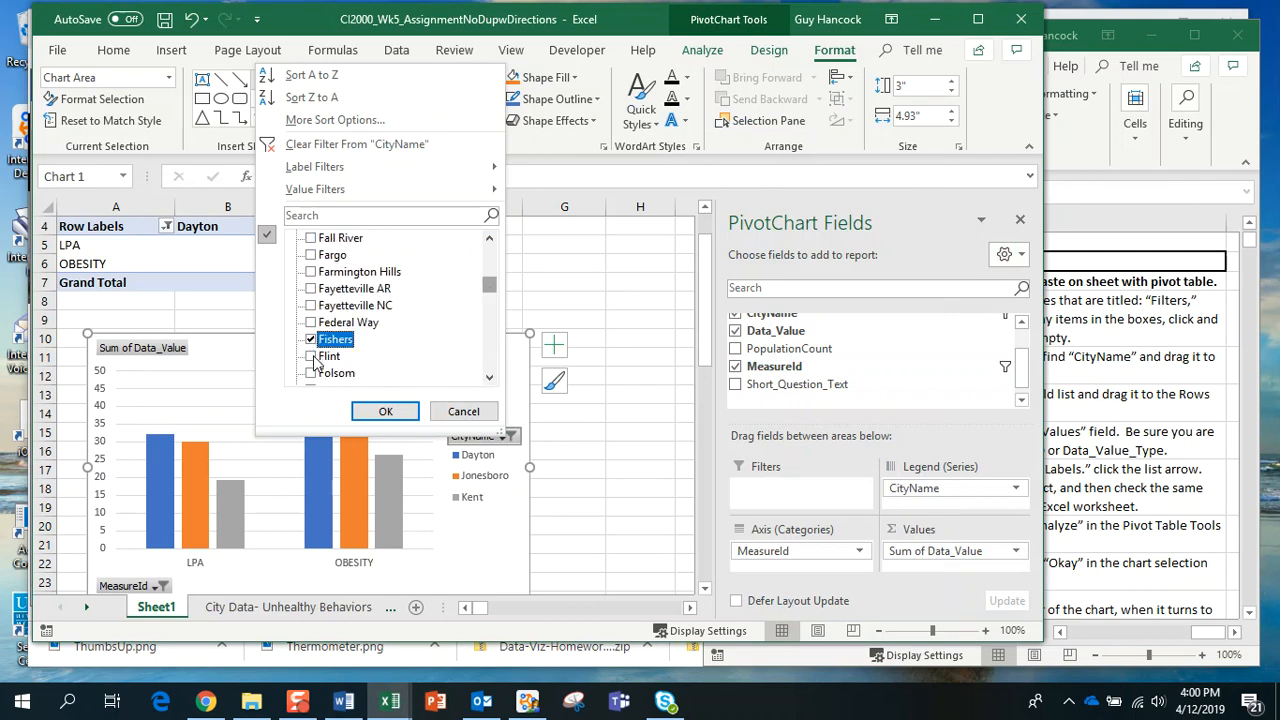
{"action": "left_click", "coordinate": [311, 356]}
{"action": "left_click", "coordinate": [380, 412]}
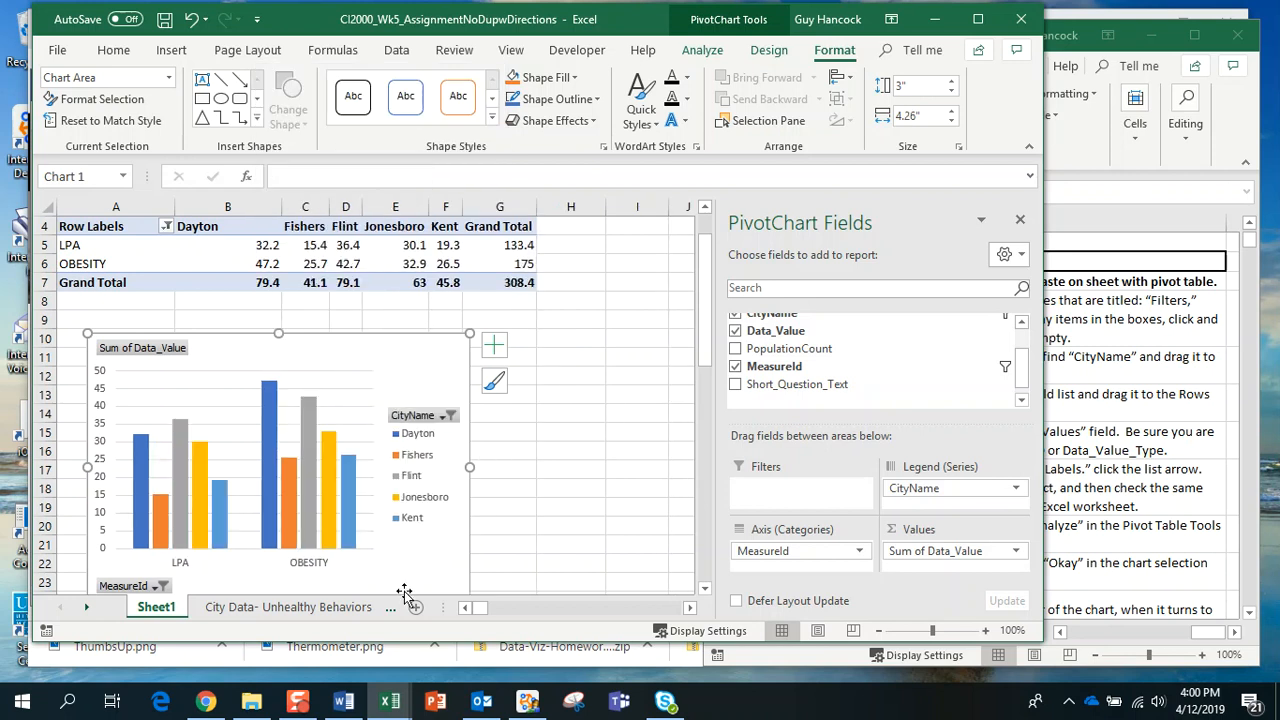
Switch to the Word document and check the linked chart's city columns and legend against the updated PivotChart
{"action": "left_click", "coordinate": [343, 703]}
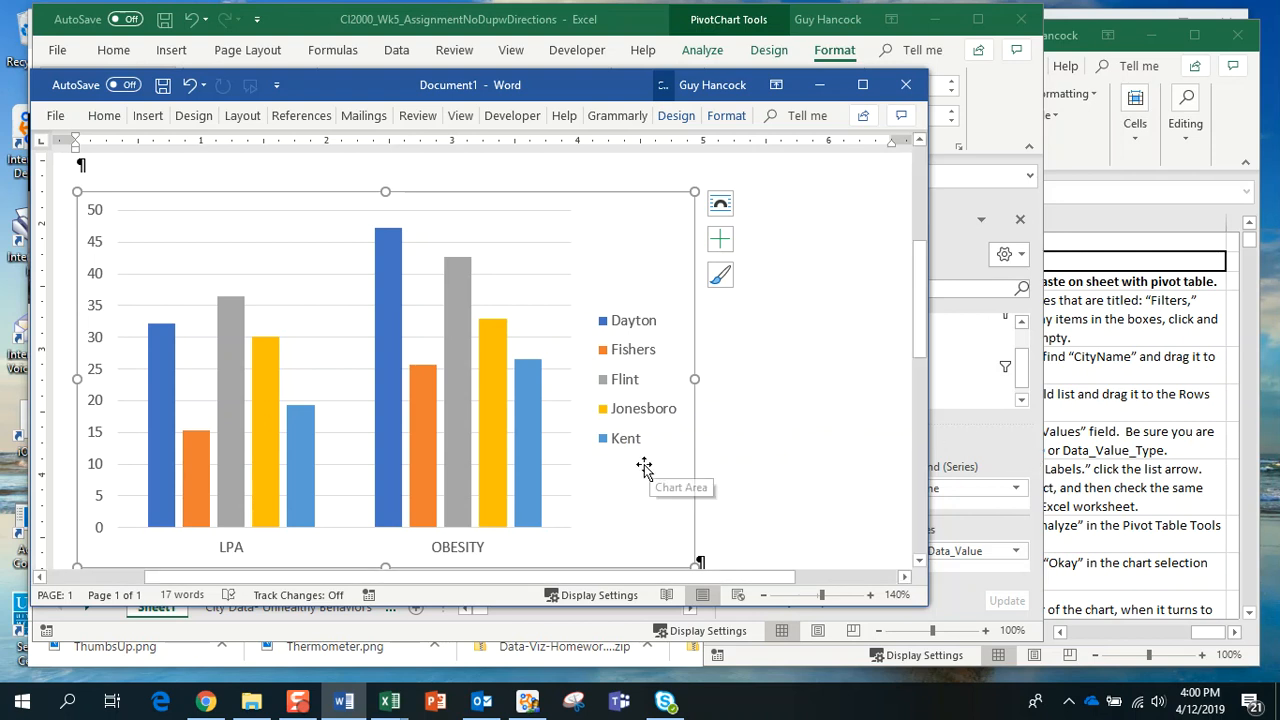
{"action": "mouse_move", "coordinate": [493, 368]}
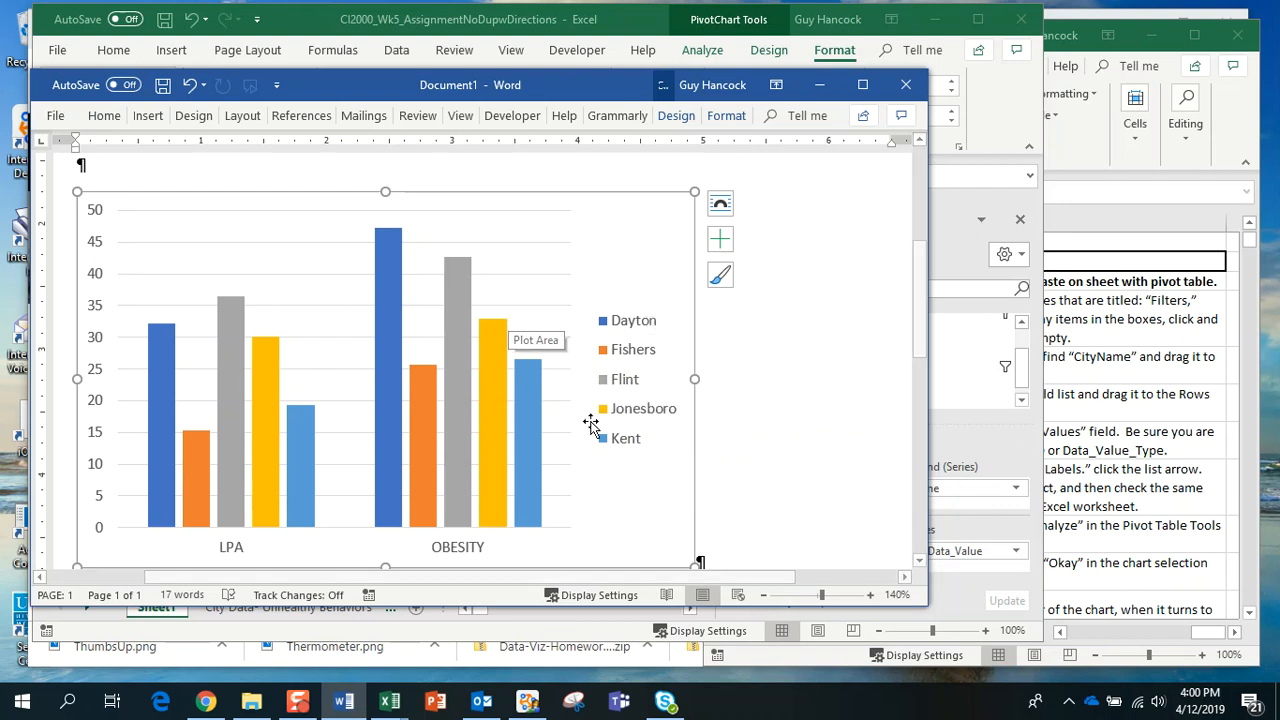
{"action": "left_click_drag", "start_coordinate": [922, 326], "coordinate": [854, 337]}
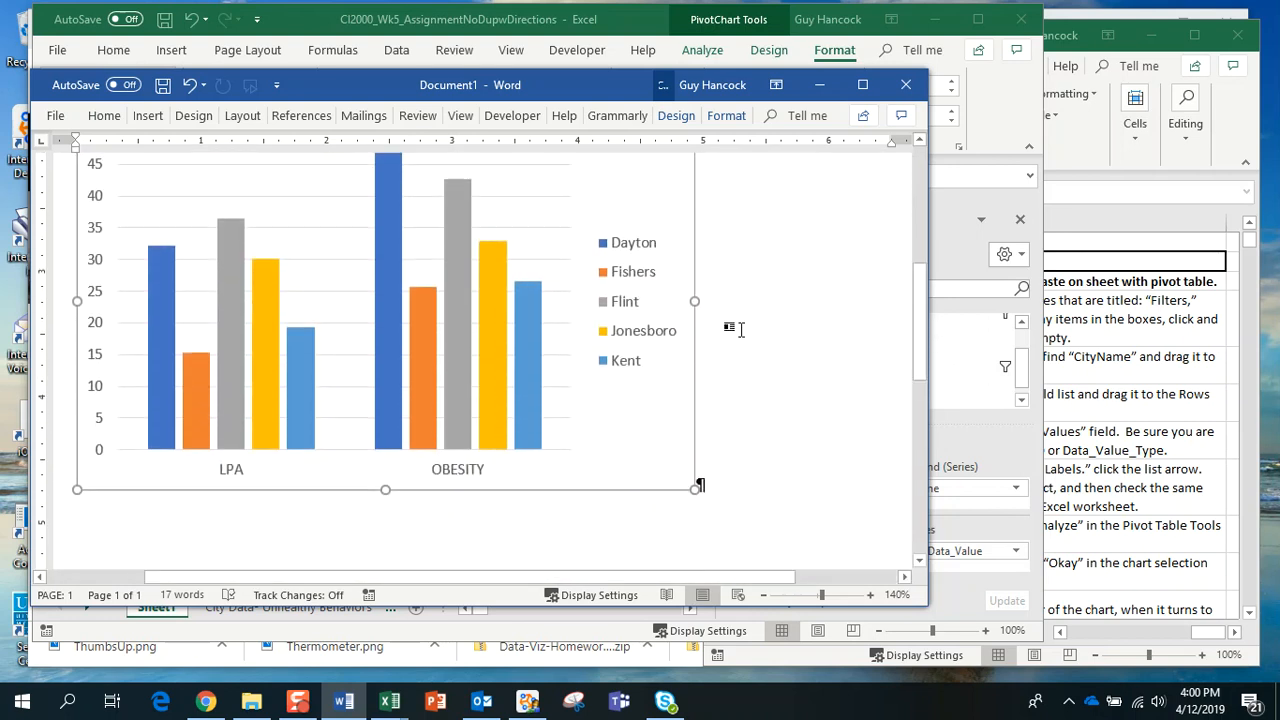